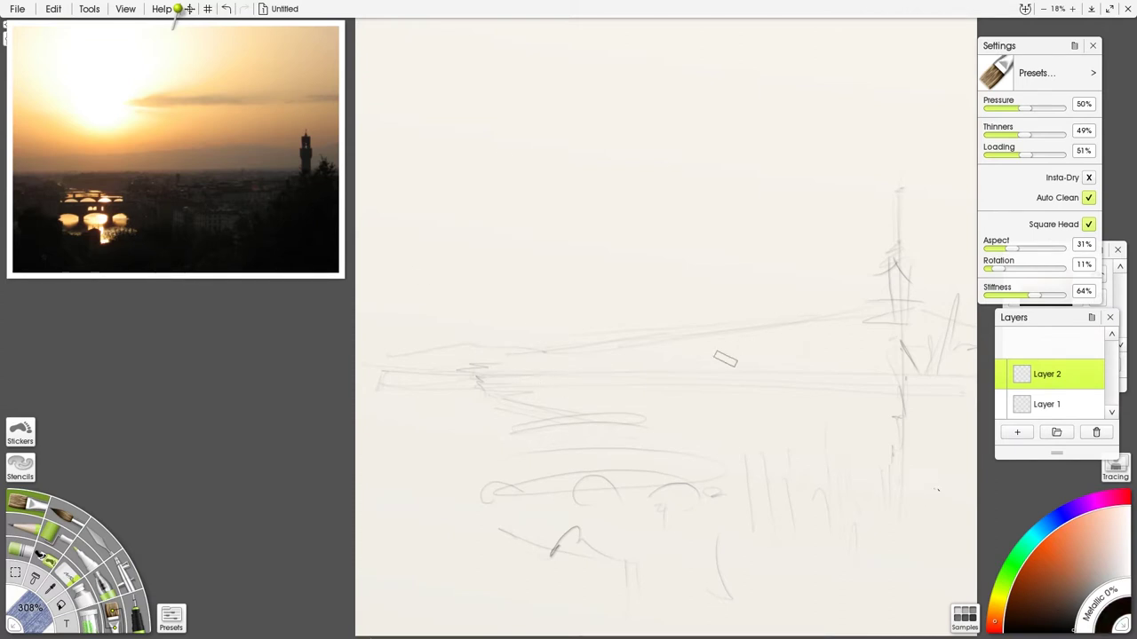
Paint black tree silhouettes across the lower right and lower left corners
mouse_move(827, 479)
mouse_down()
mouse_move(933, 400)
mouse_move(888, 427)
mouse_move(897, 569)
mouse_move(808, 480)
mouse_move(800, 577)
mouse_move(764, 533)
mouse_move(870, 622)
mouse_move(906, 612)
mouse_up()
drag(417, 542, 377, 578)
mouse_move(379, 517)
mouse_down()
mouse_move(409, 596)
mouse_move(446, 576)
mouse_move(414, 619)
mouse_move(361, 506)
mouse_move(498, 590)
mouse_move(496, 609)
mouse_move(535, 569)
mouse_move(531, 615)
mouse_move(652, 611)
mouse_move(614, 592)
mouse_move(666, 620)
mouse_move(731, 607)
mouse_move(745, 582)
mouse_move(932, 613)
mouse_up()
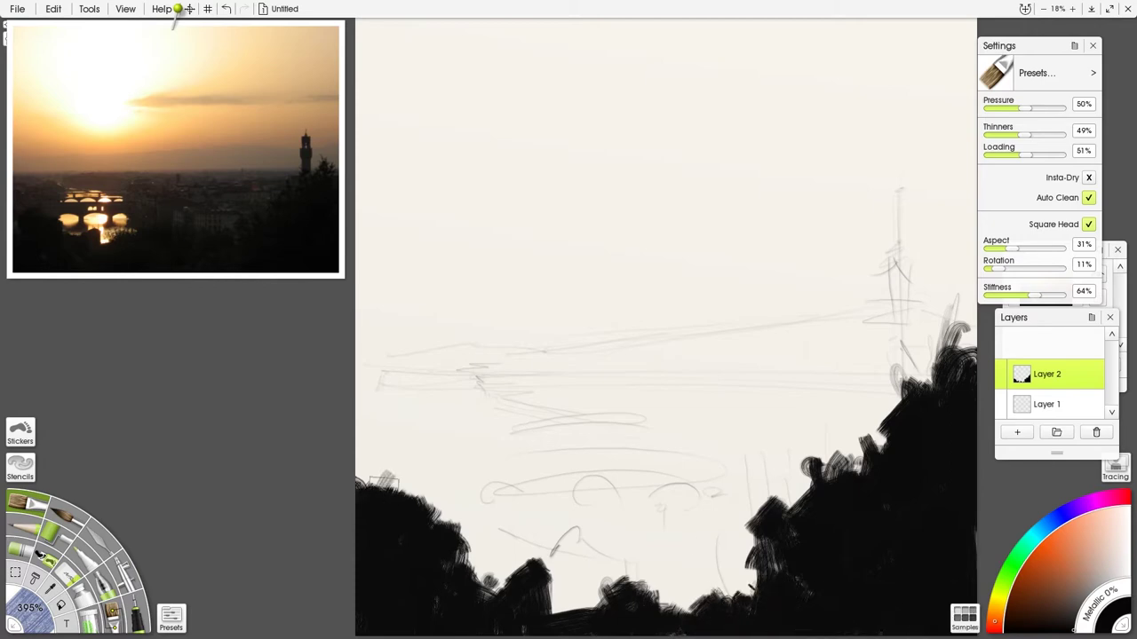
Brush dark browns sampled from the reference over the tree masses on both sides
click(97, 253)
drag(773, 462, 746, 533)
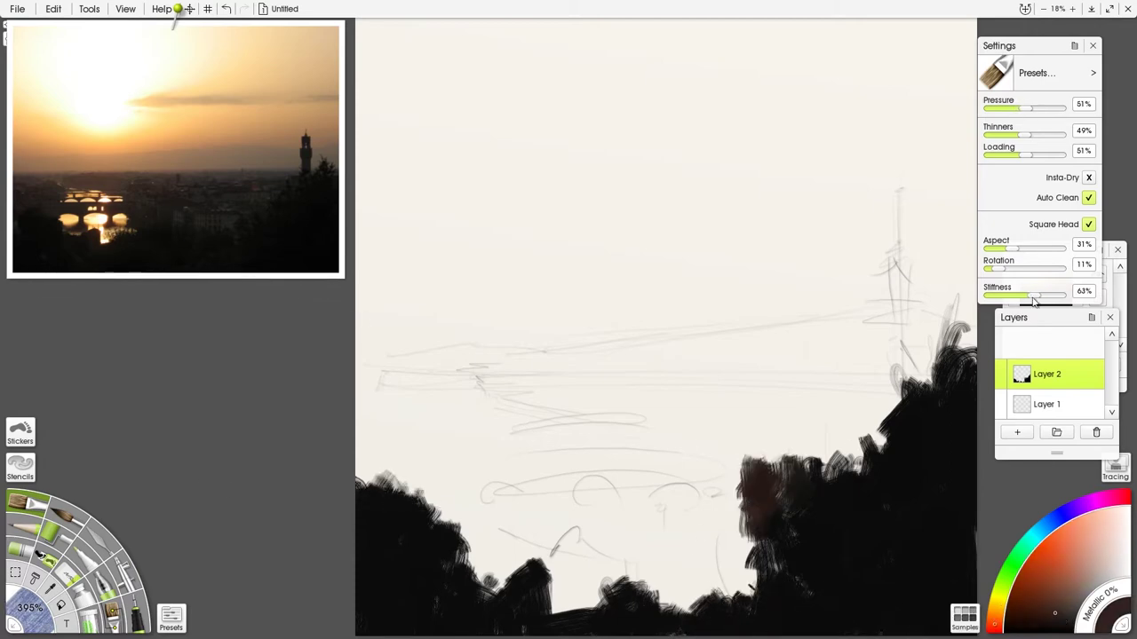
mouse_move(782, 471)
mouse_down()
mouse_move(799, 458)
mouse_move(728, 497)
mouse_move(751, 519)
mouse_up()
click(53, 262)
mouse_move(462, 466)
mouse_down()
mouse_move(449, 524)
mouse_move(440, 462)
mouse_move(444, 516)
mouse_up()
click(53, 258)
drag(364, 470, 400, 493)
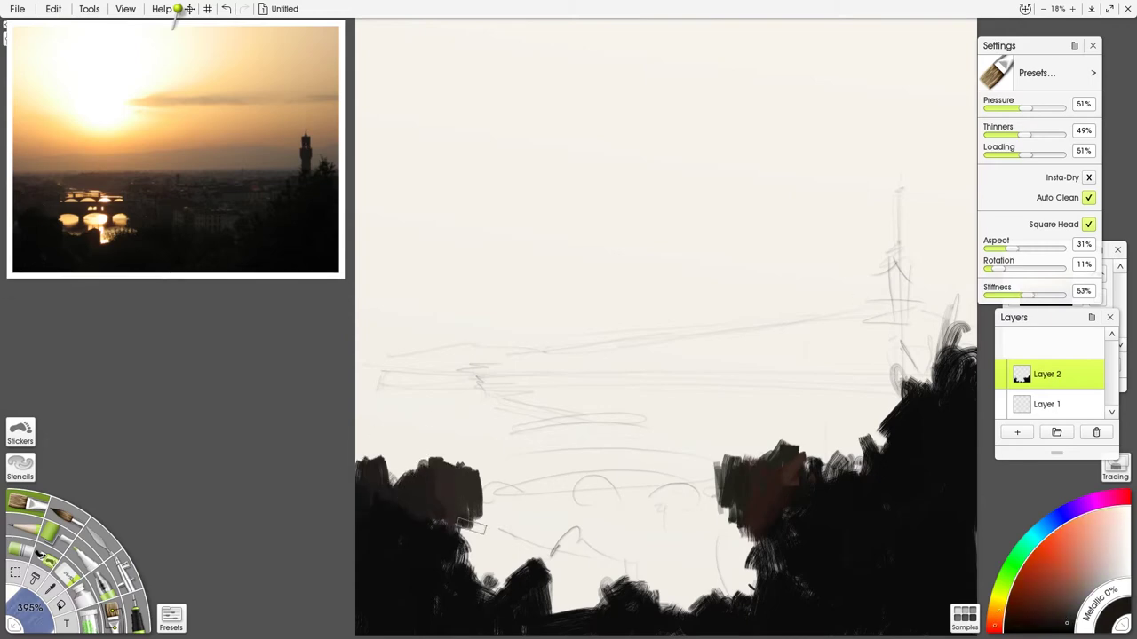
Paint the long dark bridge deck and piers, mirroring the canvas to check the composition
mouse_move(473, 527)
mouse_down()
mouse_move(497, 509)
mouse_move(500, 475)
mouse_move(620, 471)
mouse_move(471, 474)
mouse_move(710, 456)
mouse_move(505, 466)
mouse_move(528, 482)
mouse_up()
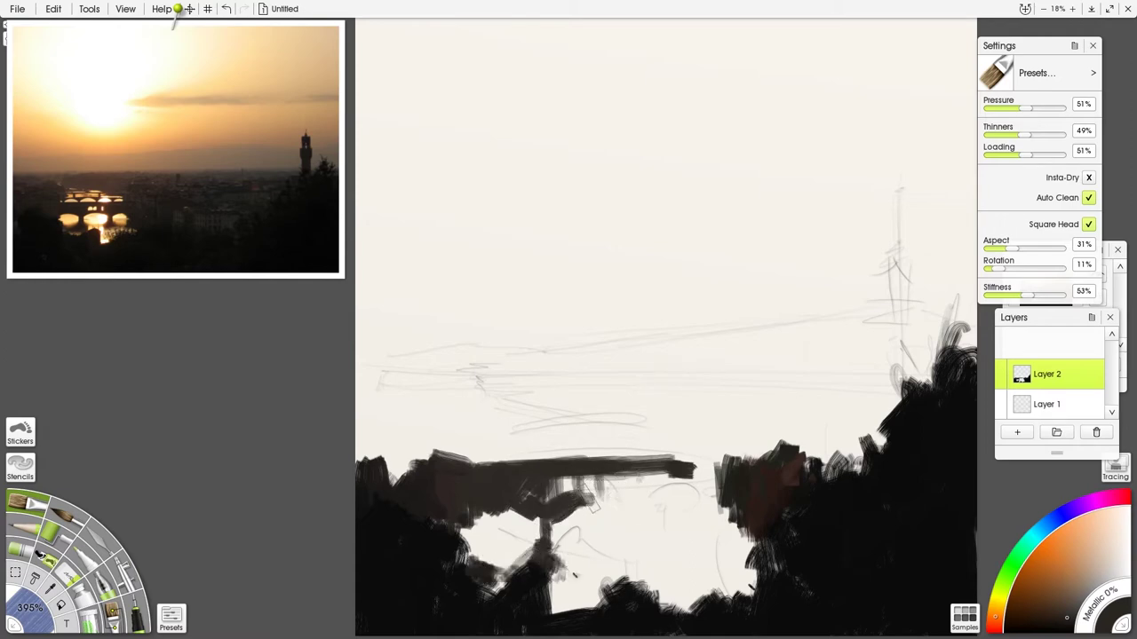
key(ctrl+shift+h)
key(ctrl+shift+h)
key(ctrl+shift+h)
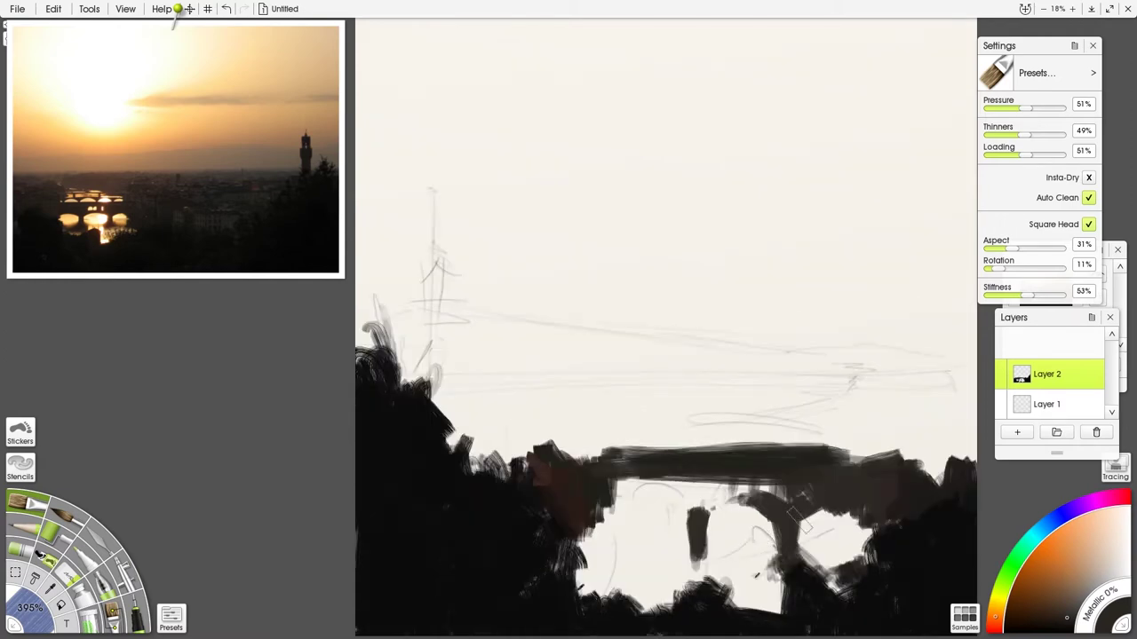
drag(599, 486, 596, 559)
key(ctrl+shift+h)
Paint orange glow under the bridge and thicken the bridge top in near-black
drag(549, 520, 550, 564)
alt+click(93, 218)
drag(649, 555, 726, 558)
alt+click(178, 254)
drag(444, 457, 693, 444)
key(ctrl+shift+h)
drag(612, 449, 855, 447)
key(ctrl+shift+h)
Dab yellow lights on the bridge top and fill the left, right and middle arches with orange
alt+click(93, 218)
drag(590, 465, 617, 464)
mouse_move(479, 515)
mouse_down()
mouse_move(497, 542)
mouse_move(531, 533)
mouse_move(573, 562)
mouse_up()
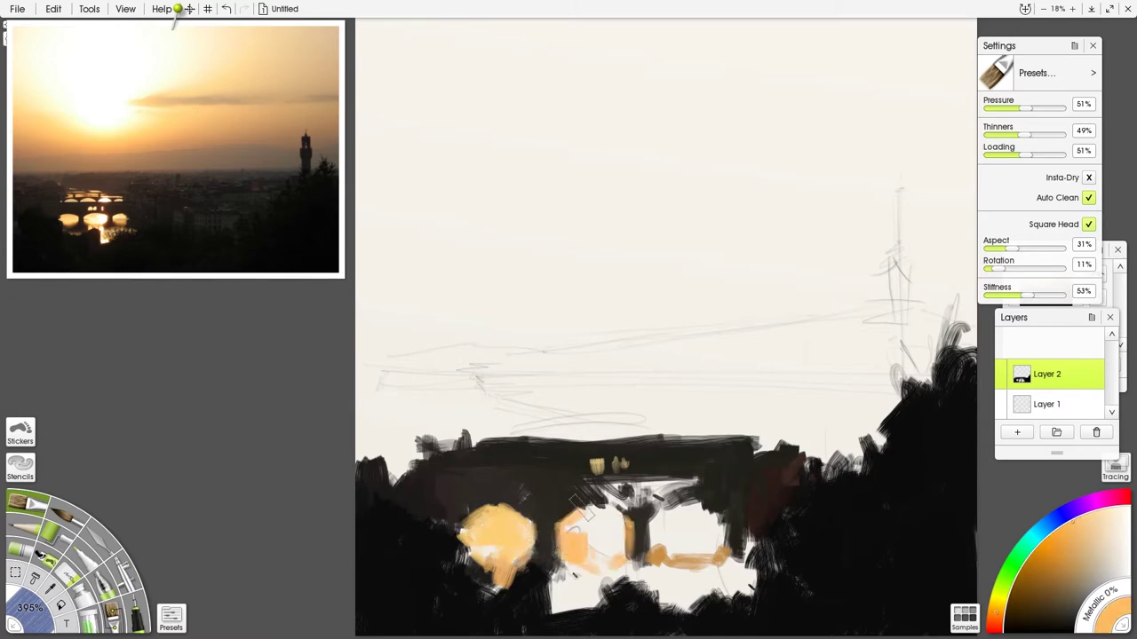
drag(721, 551, 679, 568)
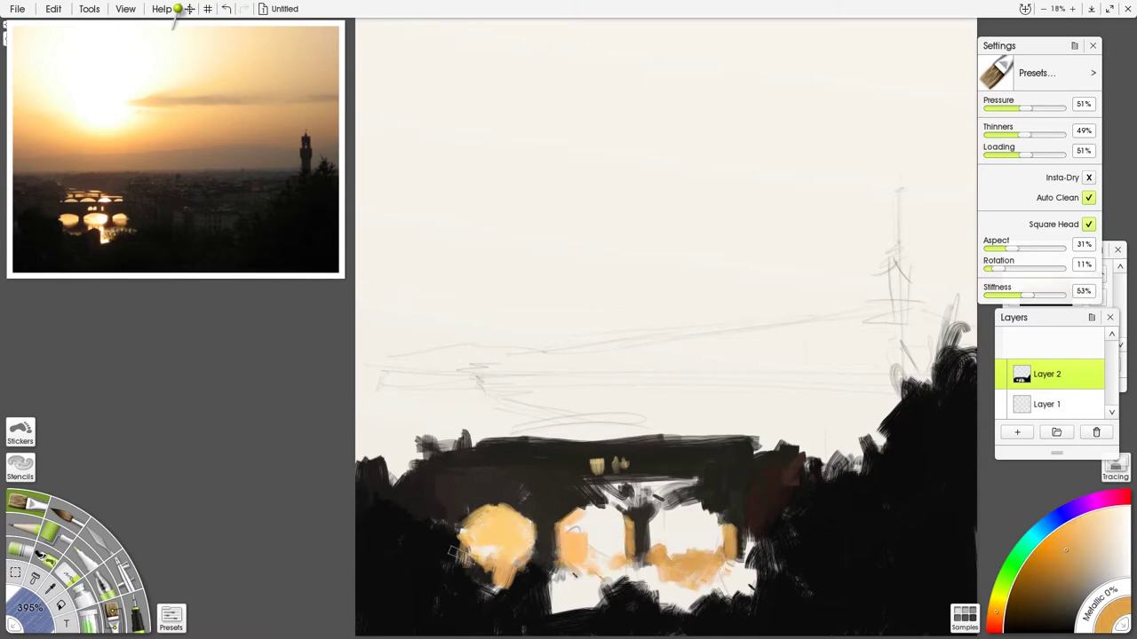
mouse_move(480, 555)
mouse_down()
mouse_move(533, 603)
mouse_move(573, 542)
mouse_move(631, 551)
mouse_up()
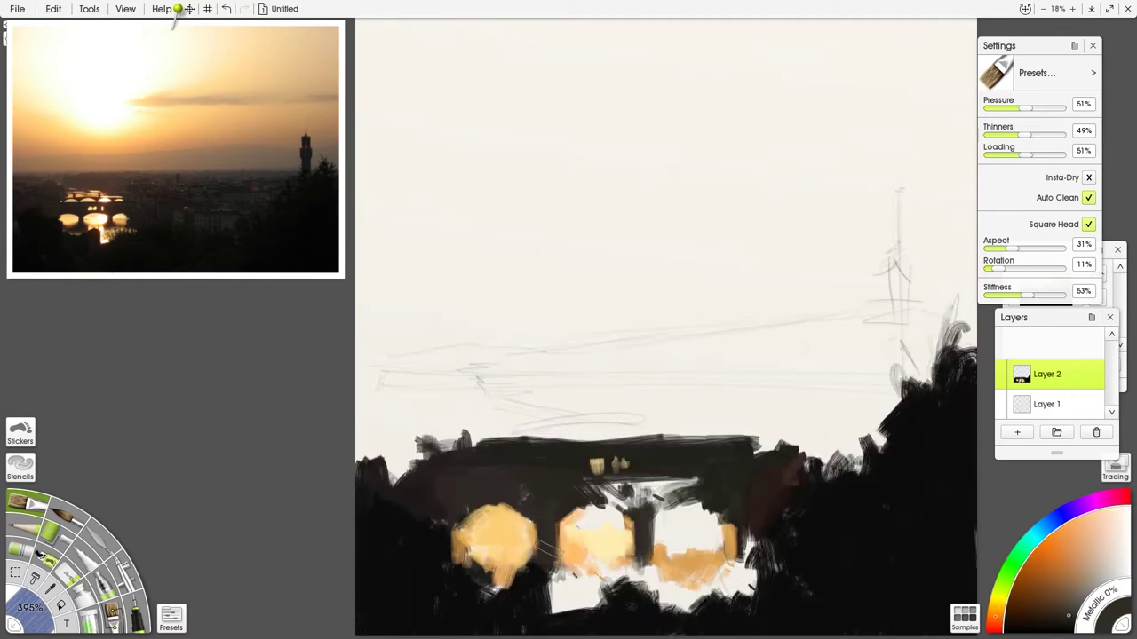
drag(448, 524, 482, 594)
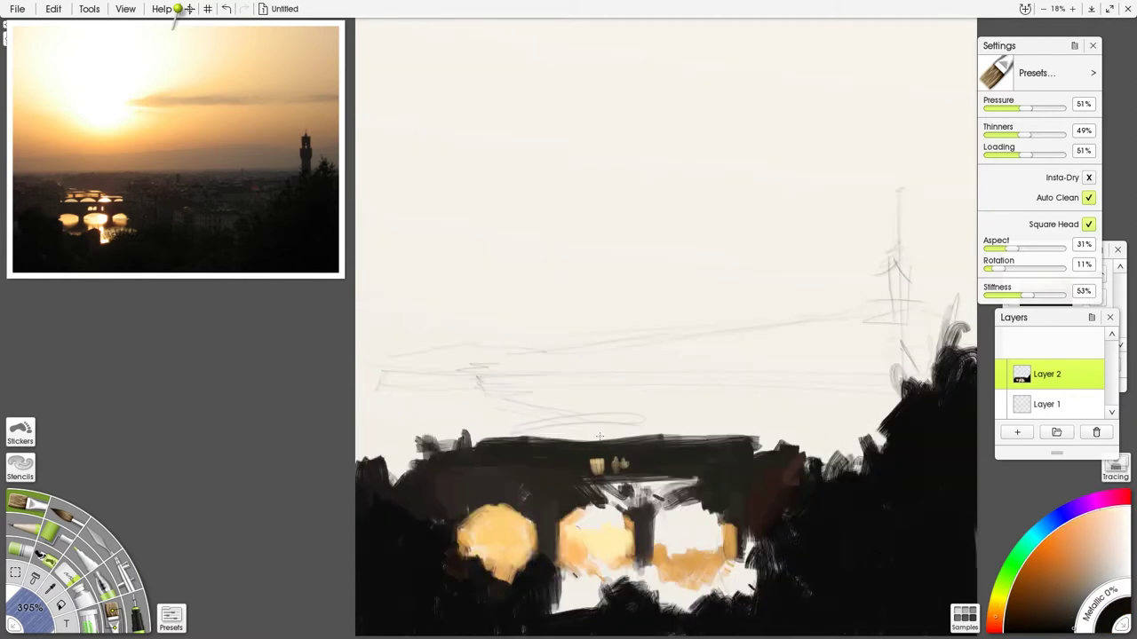
Run an orange band along the bridge top, highlight the arches, and darken the piers below
drag(635, 437, 762, 435)
drag(564, 437, 791, 440)
mouse_move(662, 546)
mouse_down()
mouse_move(699, 515)
mouse_move(668, 544)
mouse_up()
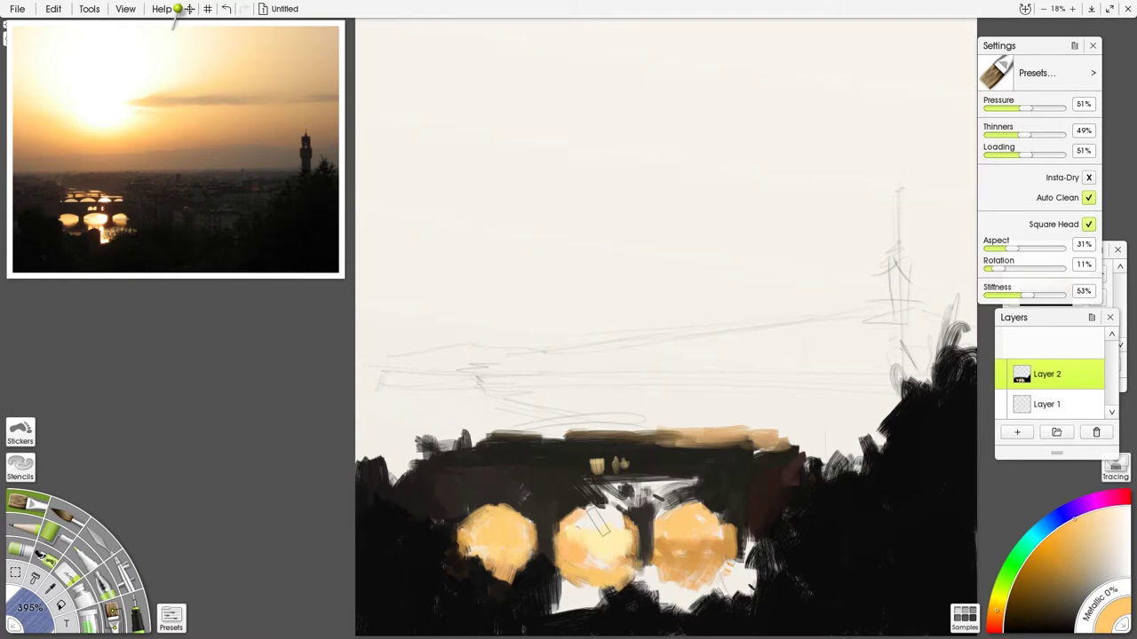
drag(600, 524, 590, 520)
drag(578, 603, 639, 531)
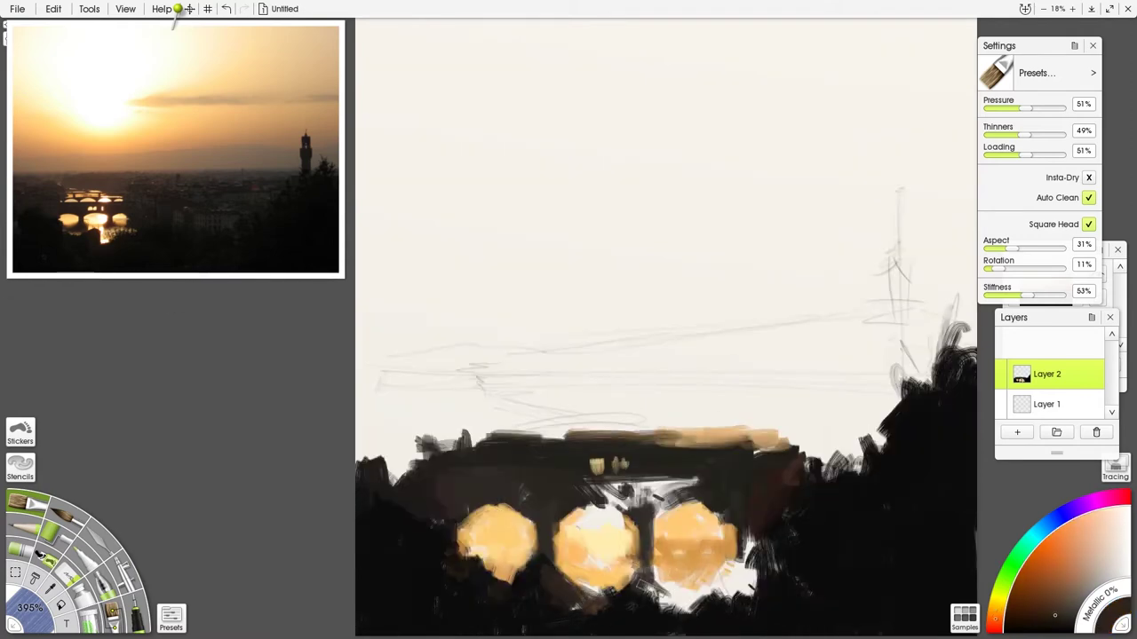
alt+click(742, 579)
drag(631, 543, 675, 569)
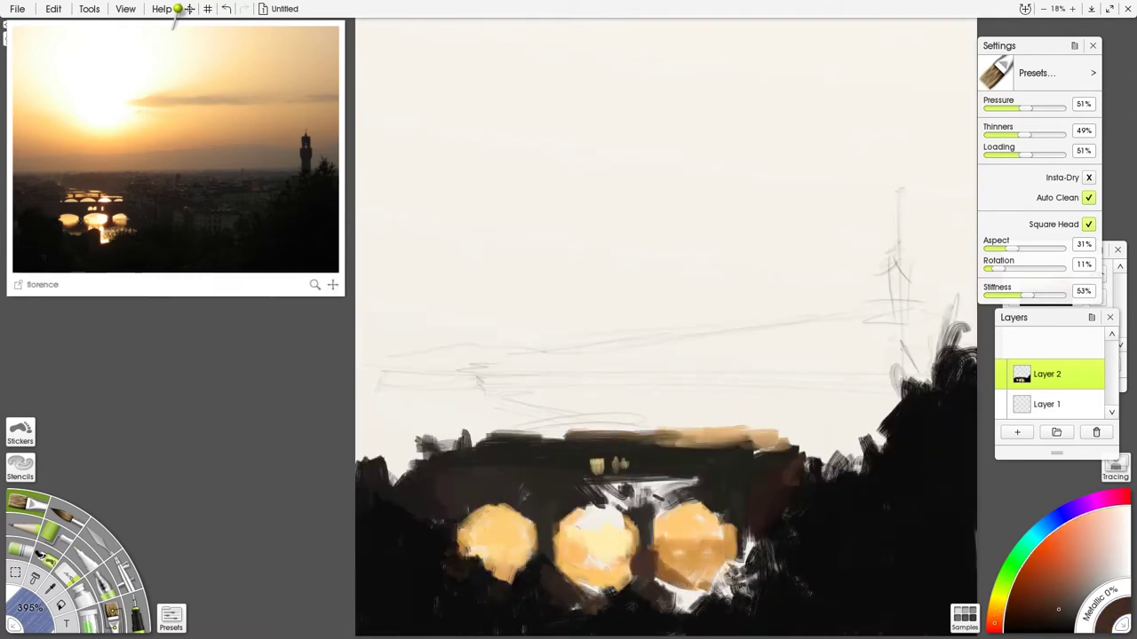
mouse_move(661, 515)
mouse_down()
mouse_move(680, 475)
mouse_move(621, 493)
mouse_move(448, 446)
mouse_move(821, 466)
mouse_up()
Paint a dark band and tree shapes above the near bridge on both sides
drag(400, 453, 388, 444)
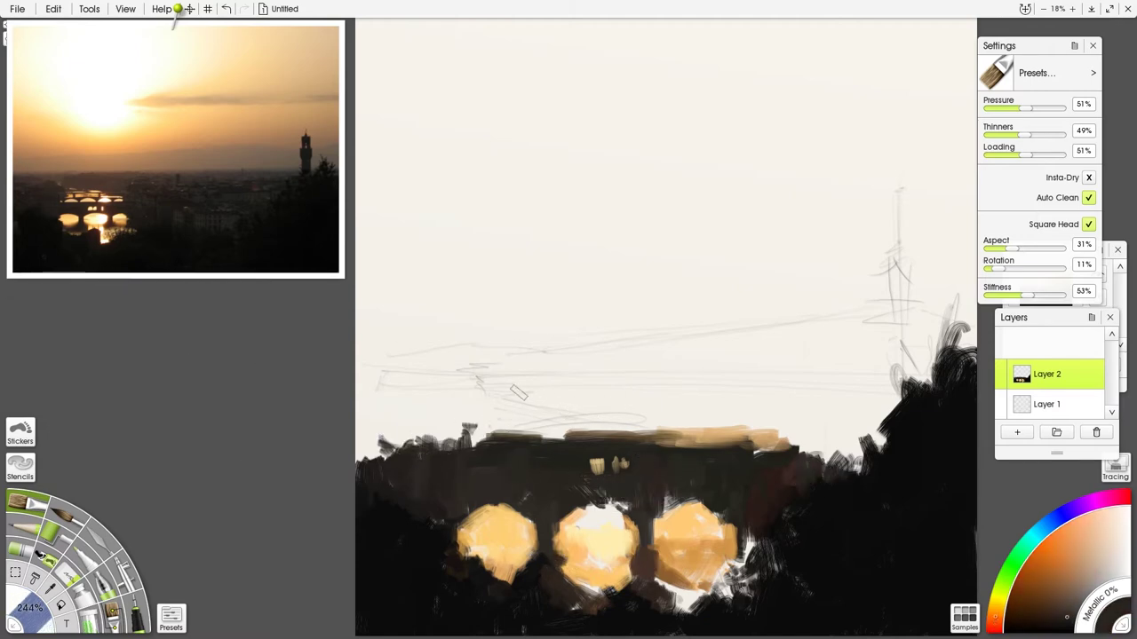
drag(497, 414, 691, 416)
mouse_move(559, 404)
mouse_down()
mouse_move(444, 402)
mouse_move(426, 444)
mouse_up()
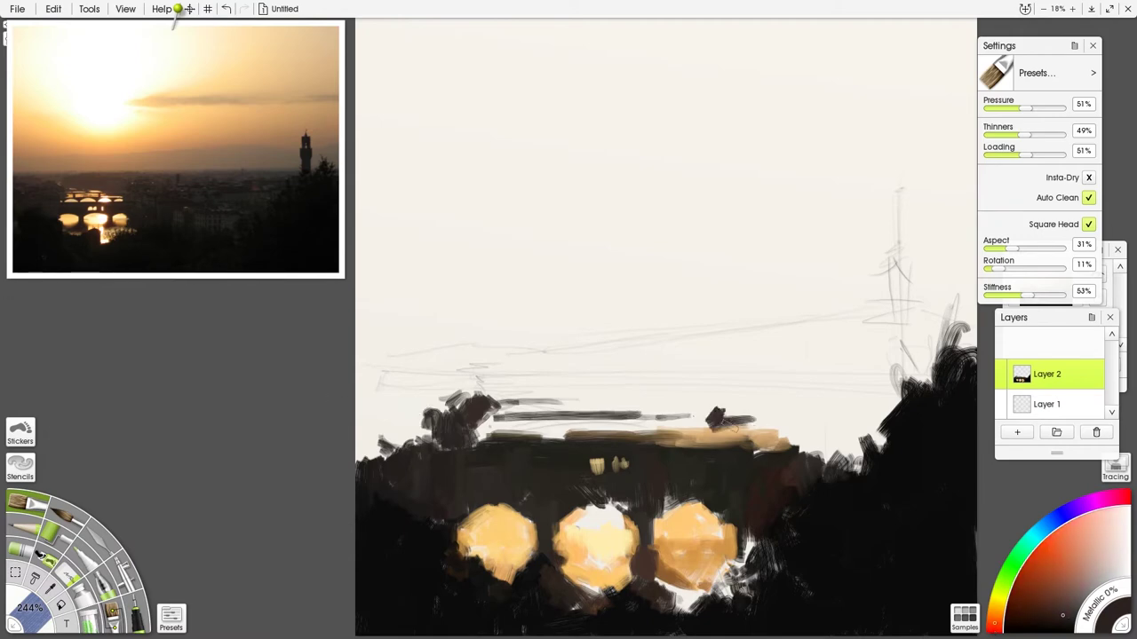
mouse_move(738, 420)
mouse_down()
mouse_move(755, 431)
mouse_move(675, 406)
mouse_up()
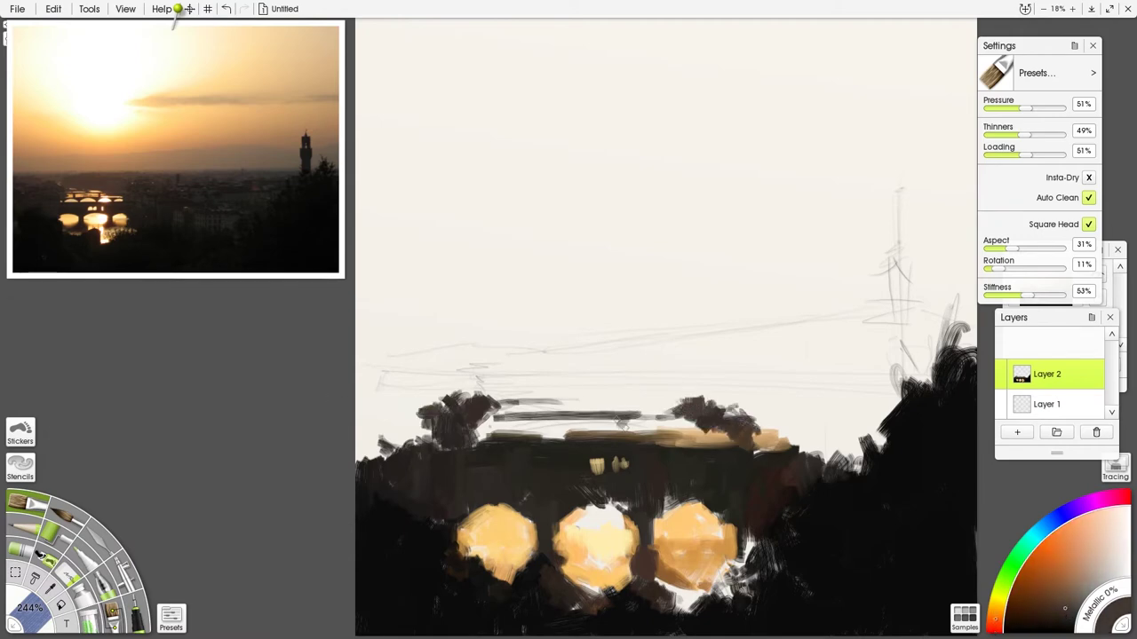
drag(573, 406, 799, 396)
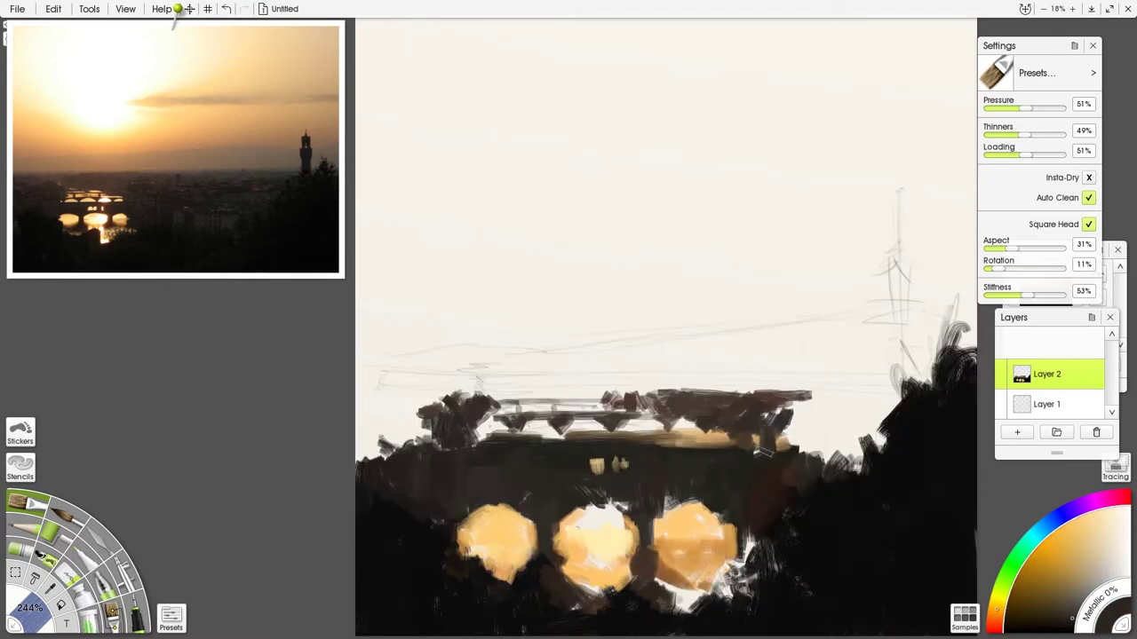
mouse_move(754, 453)
mouse_down()
mouse_move(817, 434)
mouse_move(812, 475)
mouse_move(857, 434)
mouse_move(884, 426)
mouse_move(843, 470)
mouse_move(853, 410)
mouse_move(762, 417)
mouse_move(893, 409)
mouse_up()
mouse_move(396, 410)
mouse_down()
mouse_move(359, 428)
mouse_move(360, 444)
mouse_up()
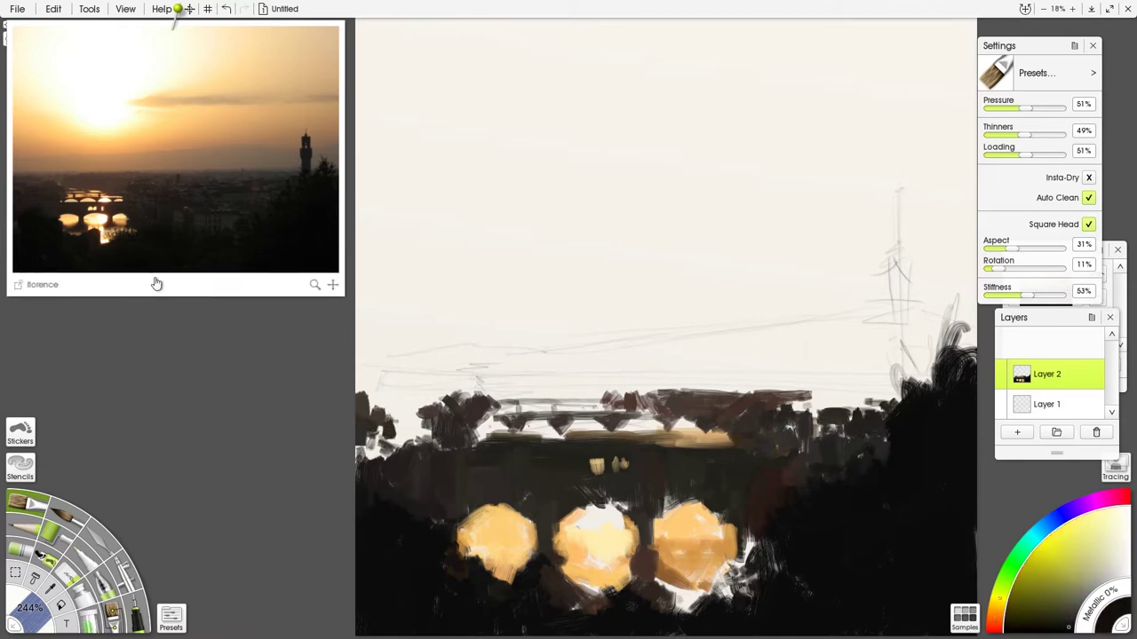
drag(826, 426, 795, 404)
drag(444, 410, 426, 382)
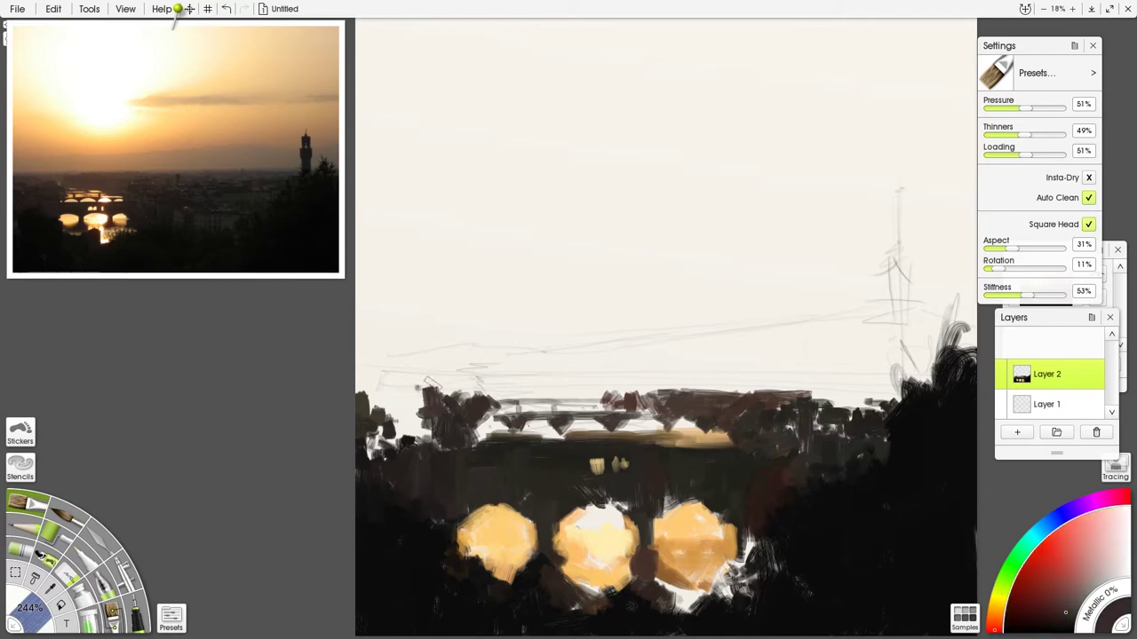
mouse_move(635, 400)
mouse_down()
mouse_move(547, 372)
mouse_move(709, 383)
mouse_up()
drag(439, 393, 404, 442)
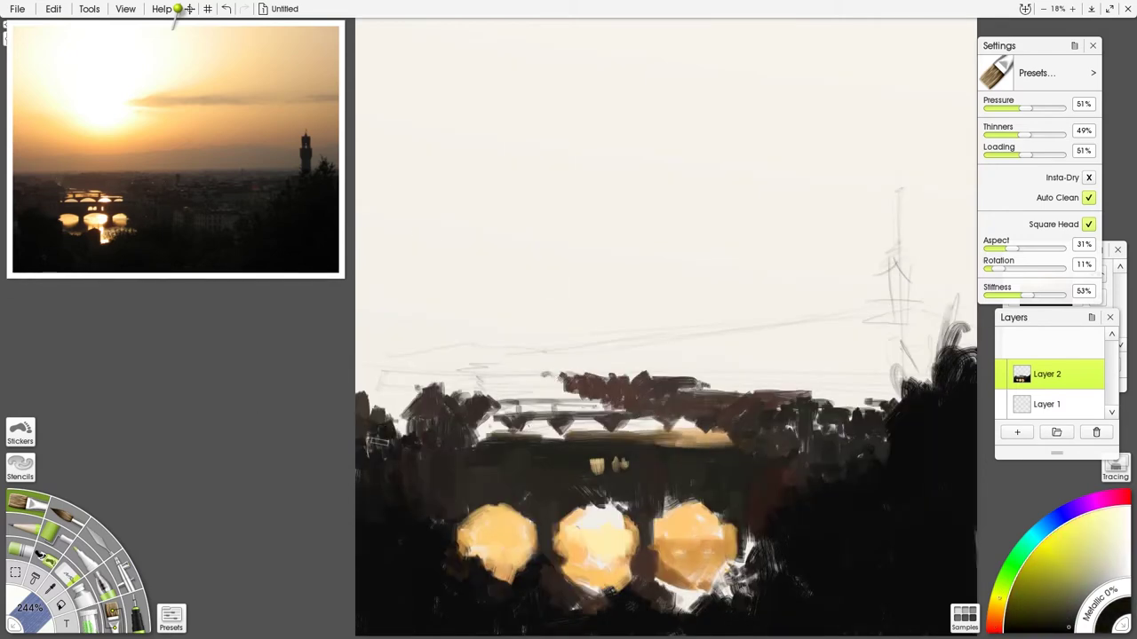
Dab orange and darker browns along the distant bridge top
click(1086, 545)
click(582, 430)
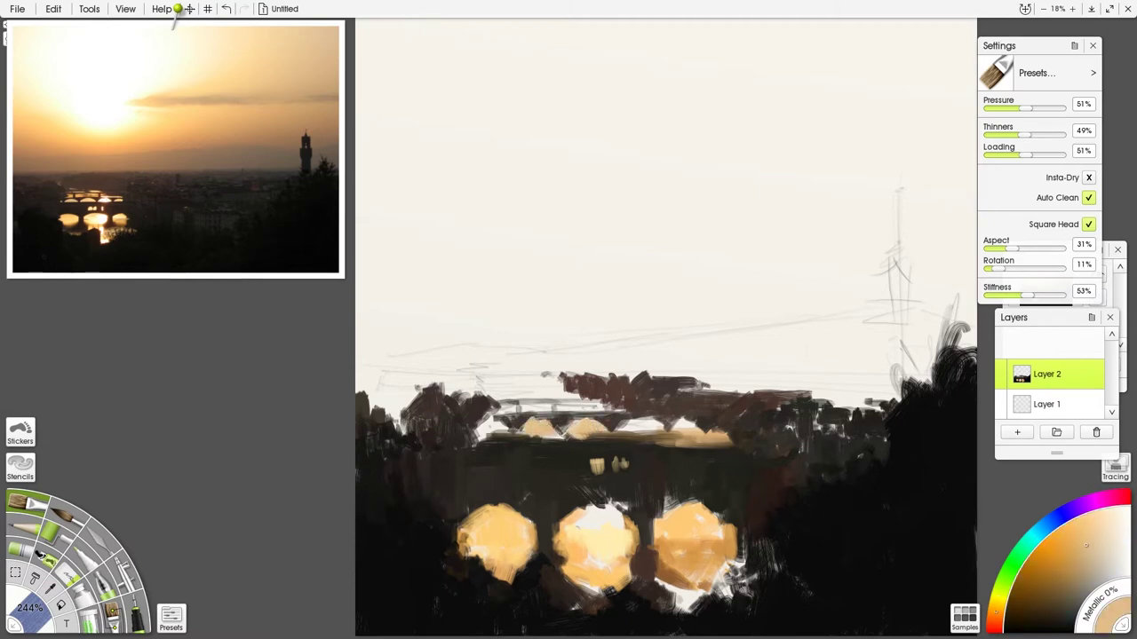
click(1056, 578)
click(684, 422)
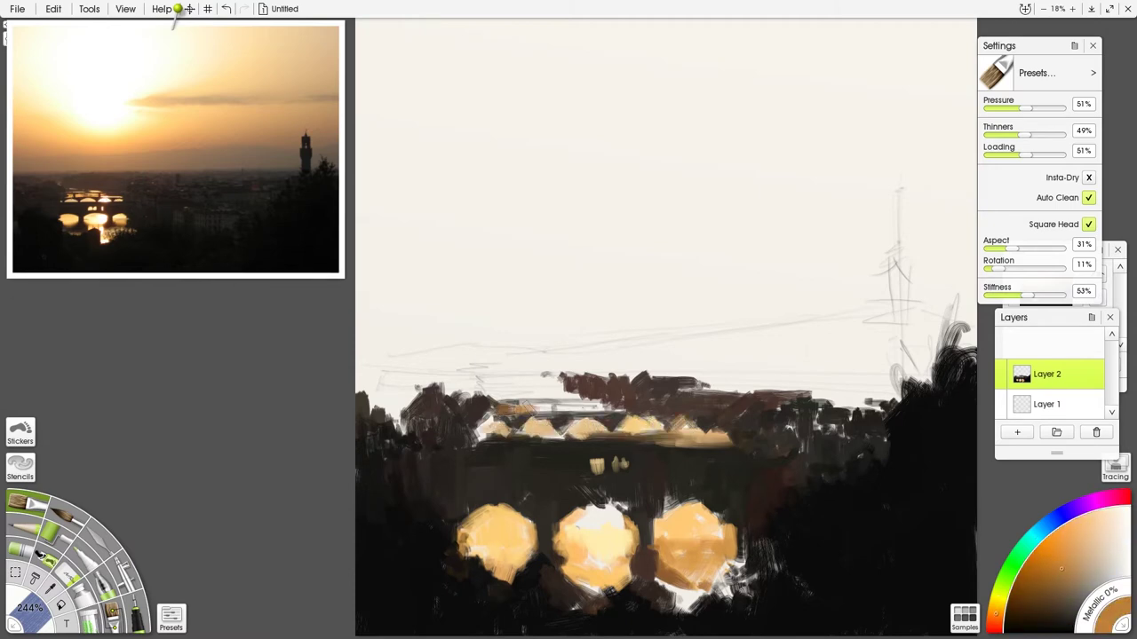
drag(522, 408, 549, 408)
click(1068, 537)
drag(555, 407, 604, 406)
drag(460, 435, 490, 432)
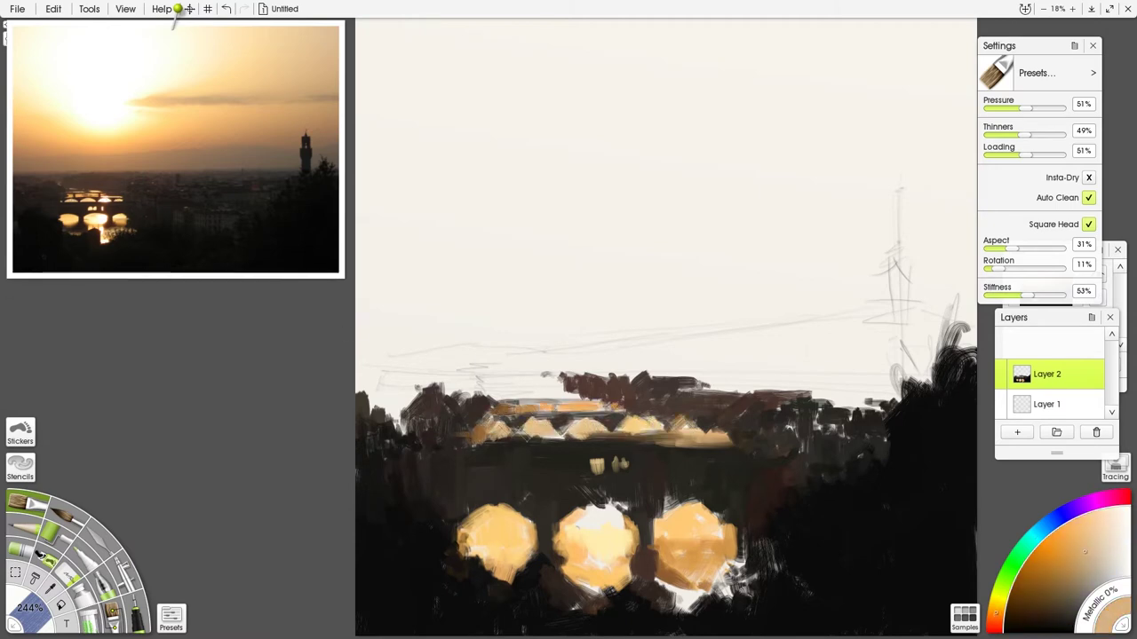
Add light yellow highlights to the glowing arches and light orange along the distant bridge
click(1043, 555)
mouse_move(569, 511)
mouse_down()
mouse_move(622, 508)
mouse_move(630, 529)
mouse_up()
click(1108, 522)
click(1068, 618)
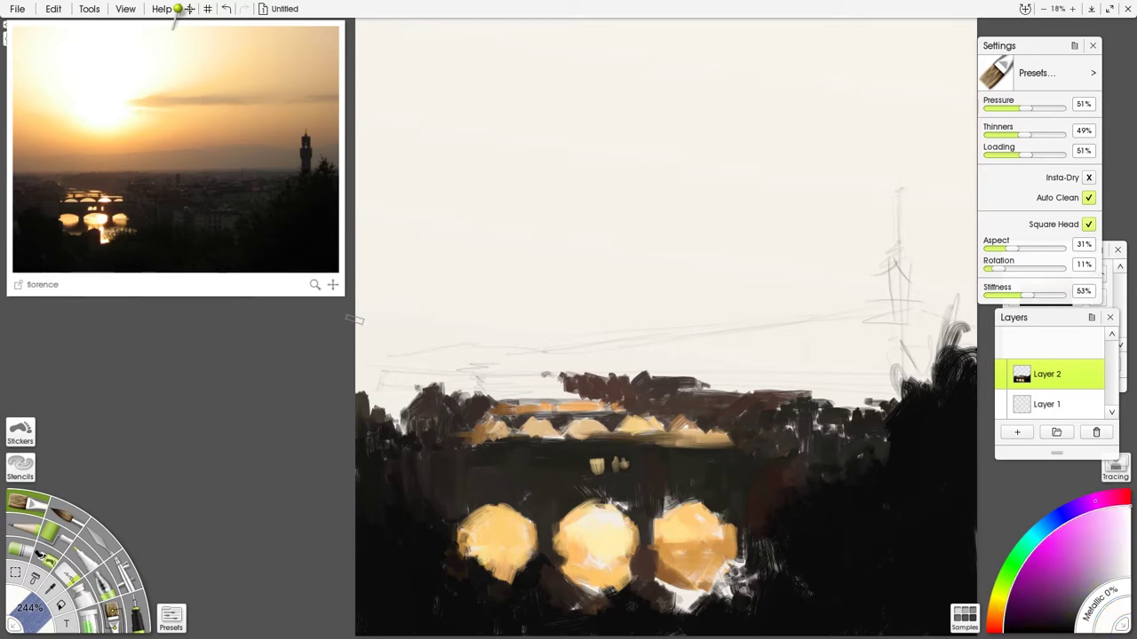
drag(622, 480, 625, 444)
drag(627, 488, 633, 452)
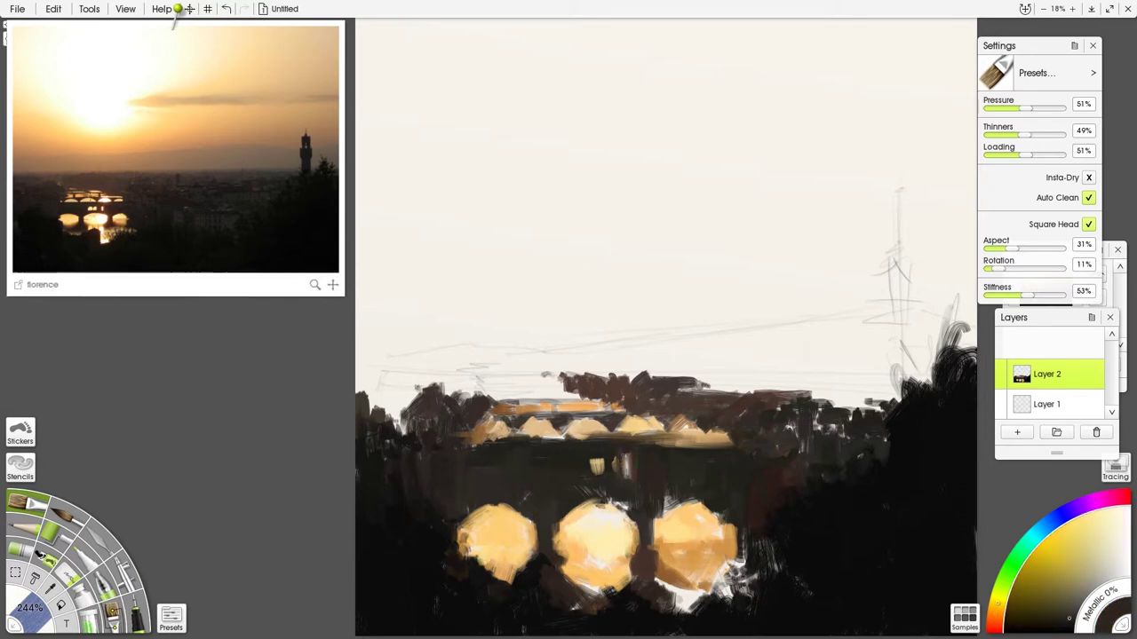
click(1057, 568)
drag(553, 409, 604, 407)
click(1048, 553)
drag(514, 409, 568, 396)
Paint the dark brown city skyline with a few light orange touches
click(1062, 608)
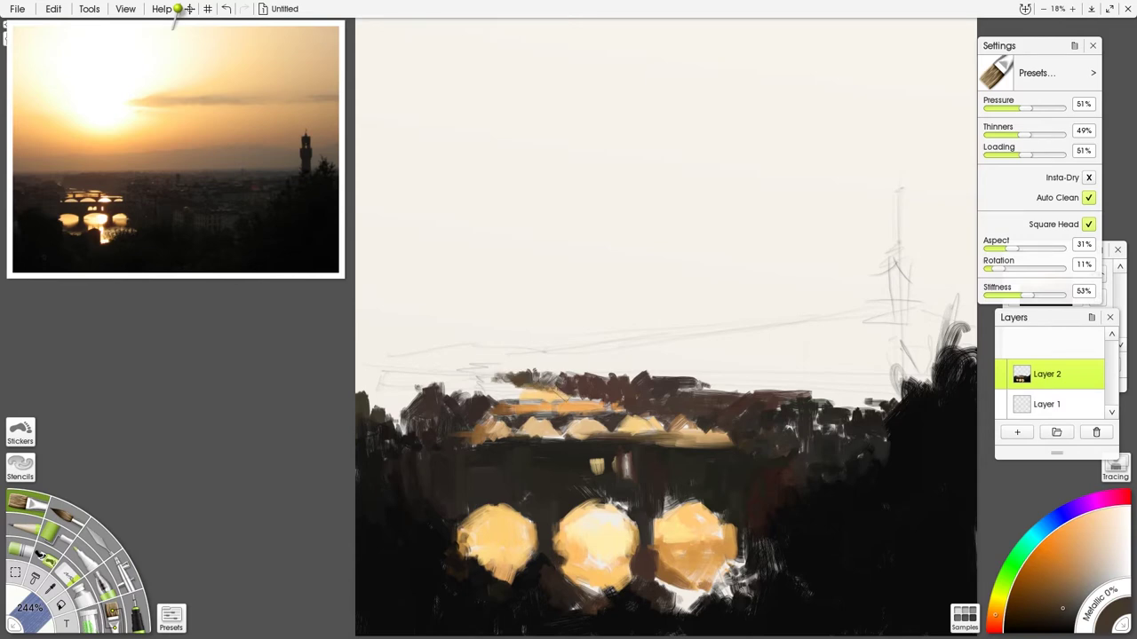
click(1065, 600)
drag(468, 368, 497, 384)
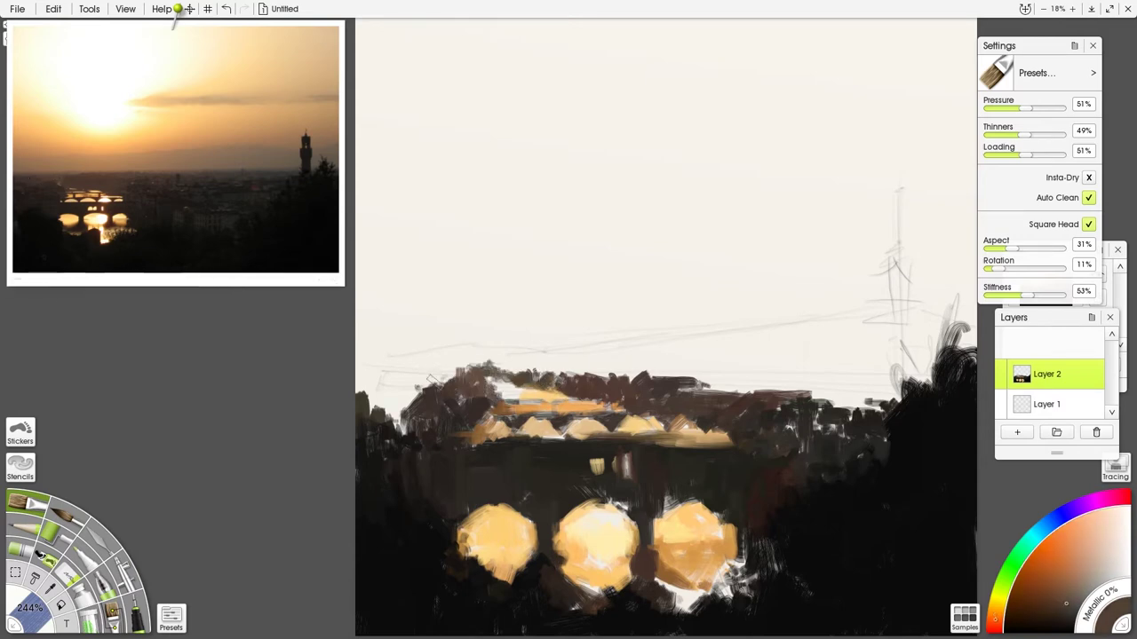
mouse_move(396, 373)
mouse_down()
mouse_move(449, 394)
mouse_move(369, 403)
mouse_move(369, 418)
mouse_up()
click(1062, 613)
click(1086, 521)
drag(490, 380, 528, 400)
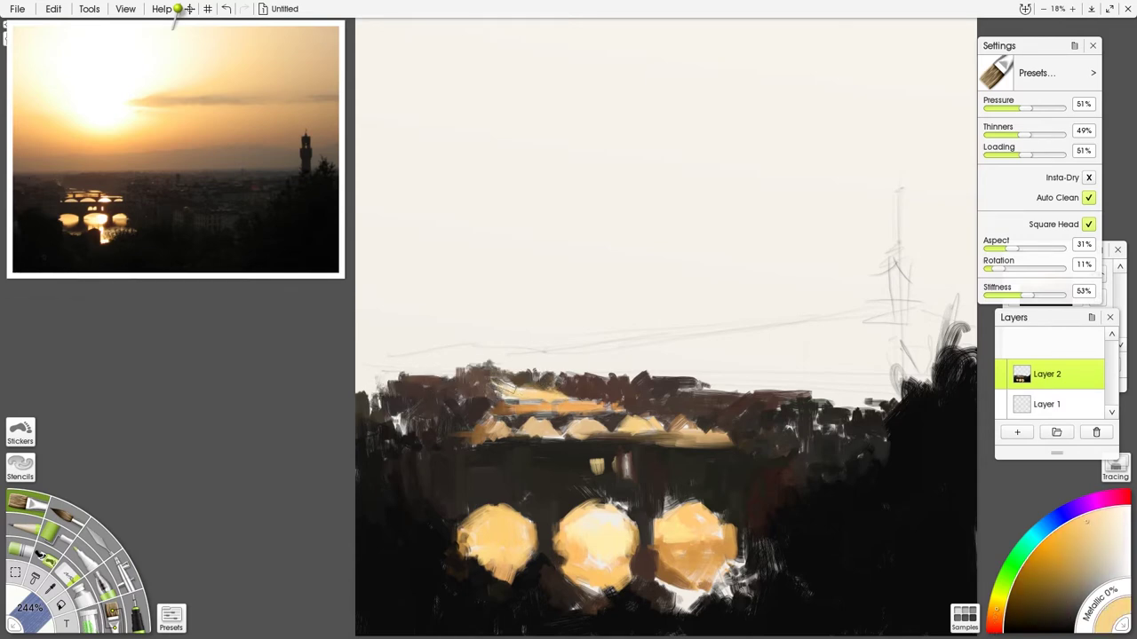
click(1069, 589)
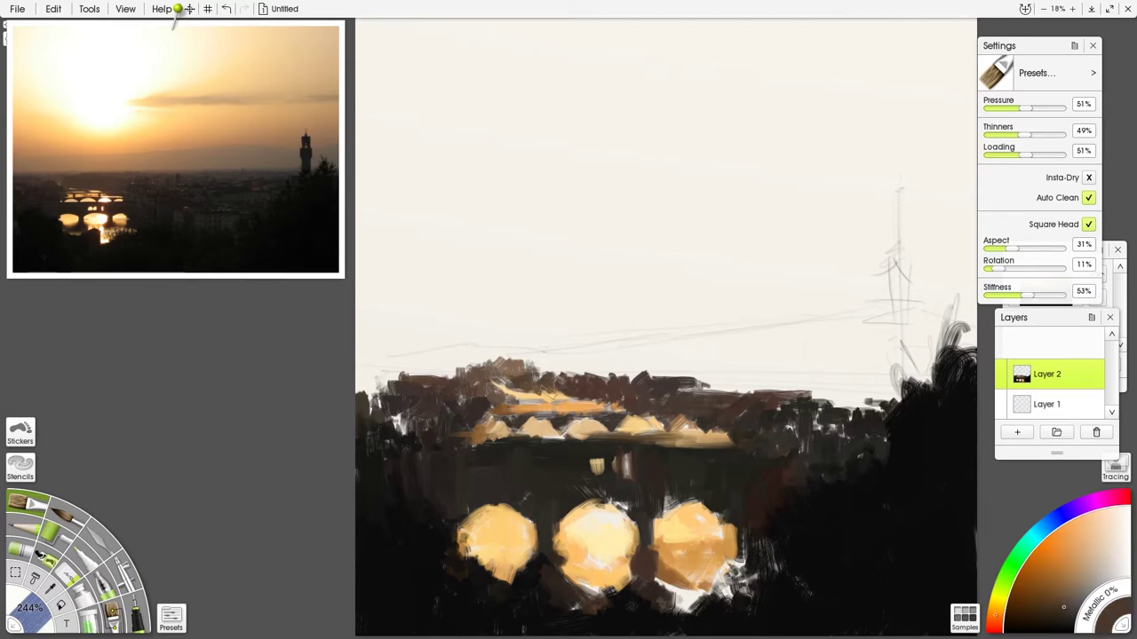
drag(588, 368, 645, 380)
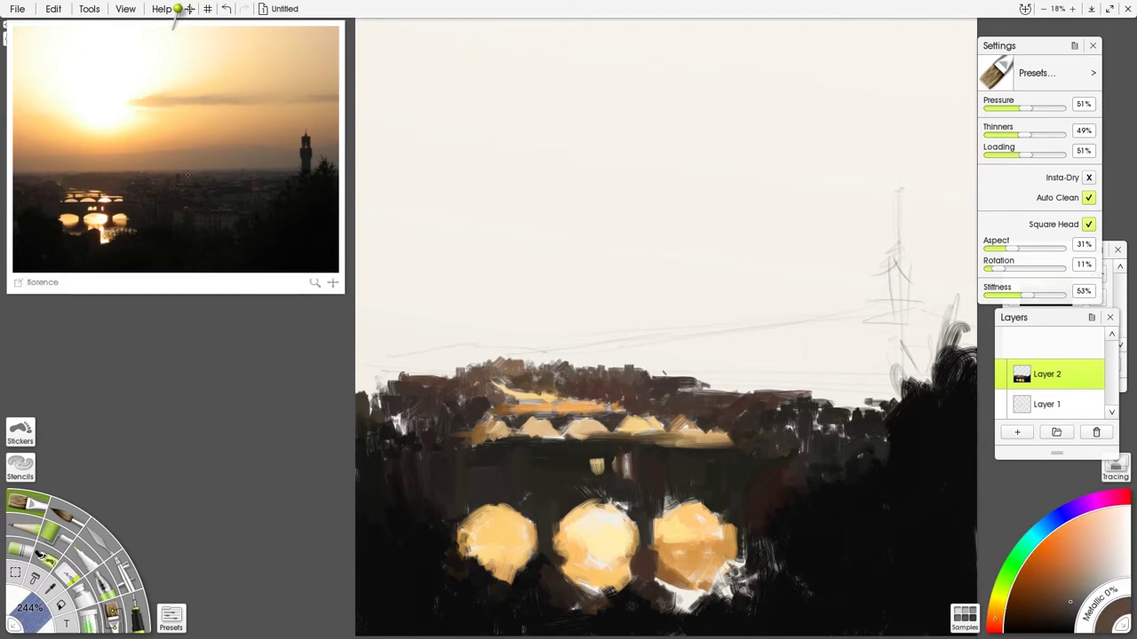
click(1064, 610)
drag(398, 373, 375, 396)
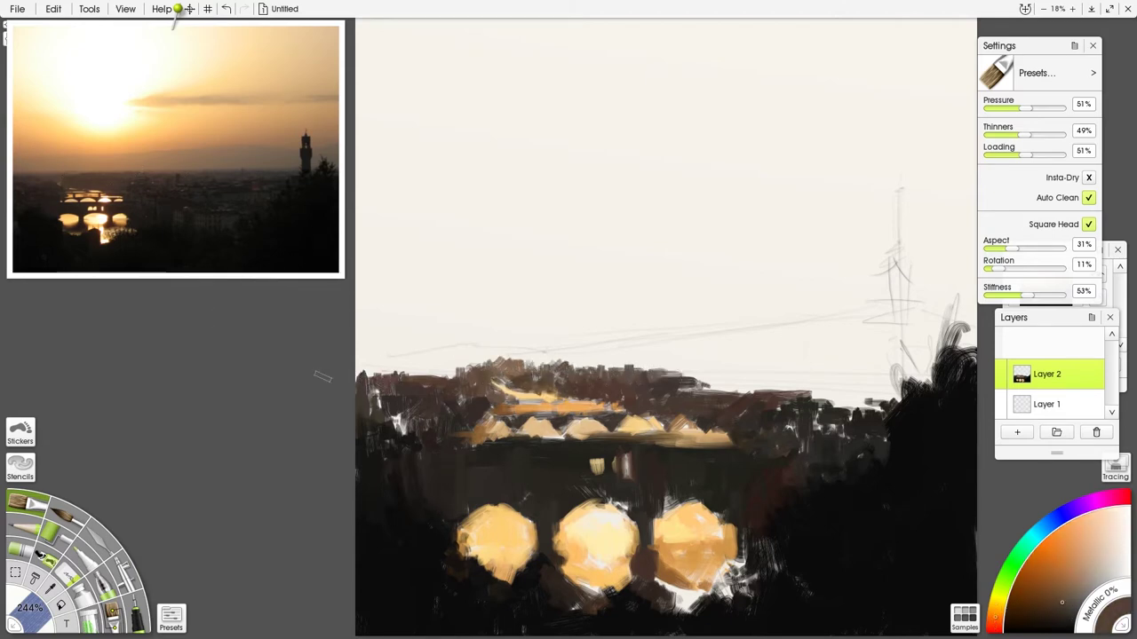
click(1062, 601)
mouse_move(565, 364)
mouse_down()
mouse_move(607, 373)
mouse_move(576, 394)
mouse_move(717, 394)
mouse_up()
Lay dark horizontal skyline strokes across the horizon from left to right
click(1066, 603)
click(1070, 603)
drag(611, 366, 809, 368)
drag(530, 364, 565, 366)
click(1072, 604)
drag(766, 365, 933, 360)
click(1068, 583)
mouse_move(359, 376)
mouse_down()
mouse_move(388, 364)
mouse_move(357, 367)
mouse_up()
click(1069, 591)
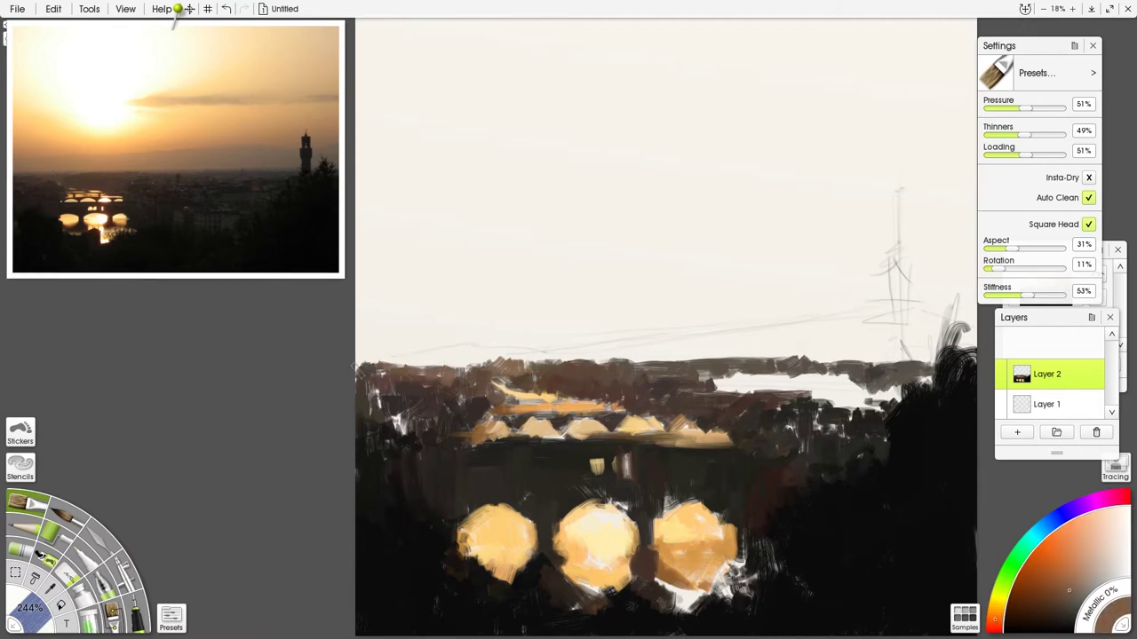
Paint light brown hills on the right of the horizon and extend them leftward
click(1076, 589)
drag(875, 360, 937, 320)
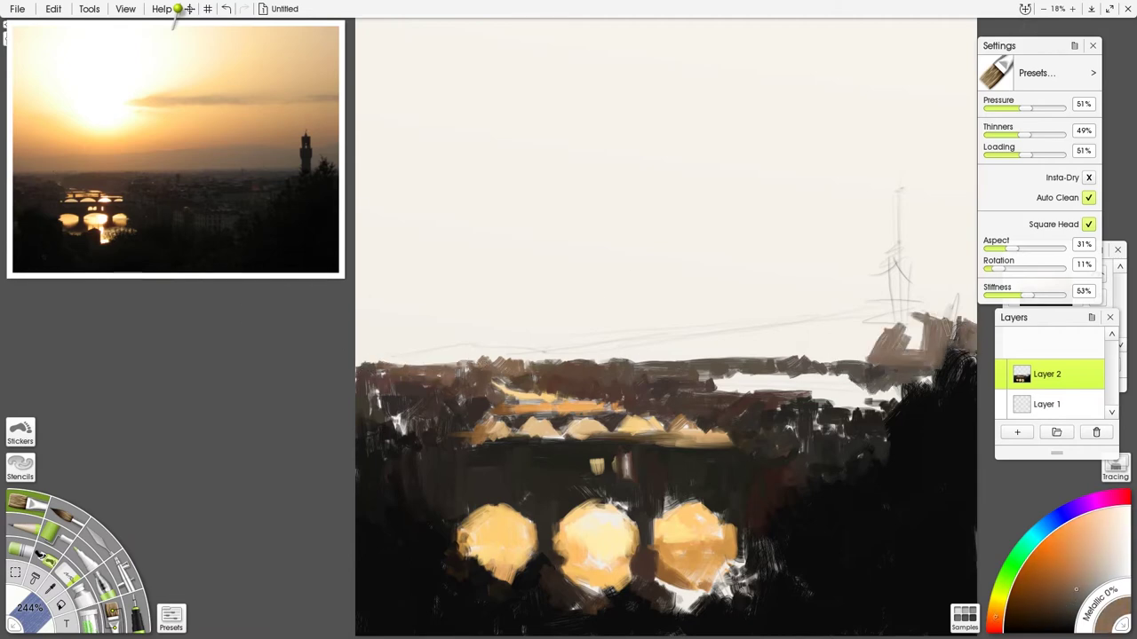
mouse_move(892, 353)
mouse_down()
mouse_move(854, 311)
mouse_move(892, 307)
mouse_up()
click(1074, 599)
mouse_move(820, 362)
mouse_down()
mouse_move(871, 316)
mouse_move(973, 293)
mouse_up()
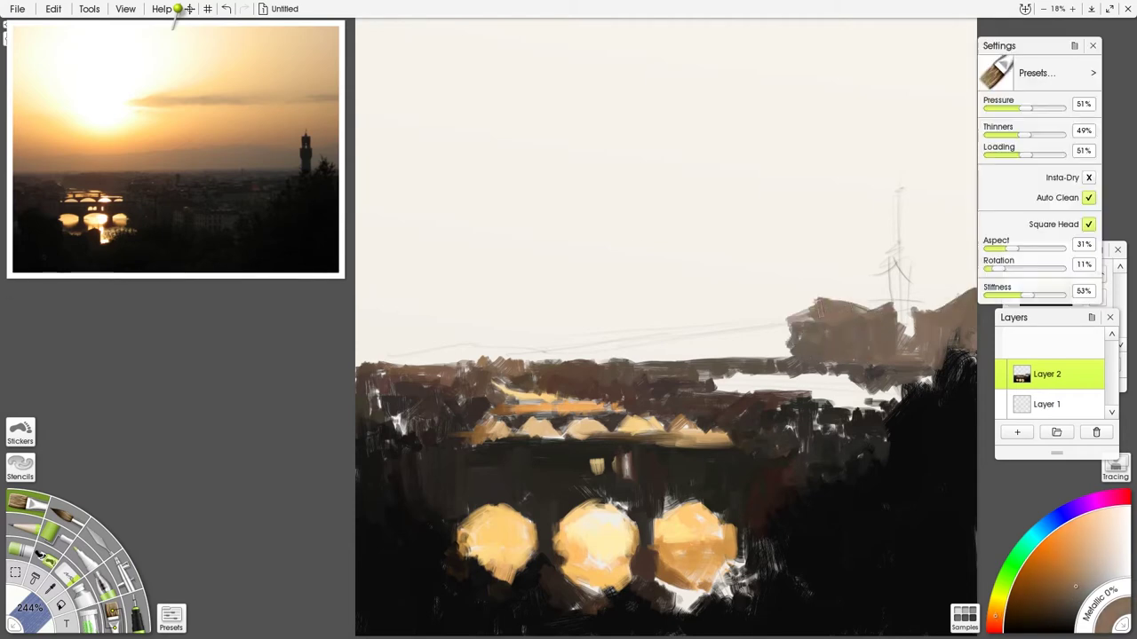
mouse_move(868, 304)
mouse_down()
mouse_move(649, 351)
mouse_move(565, 352)
mouse_up()
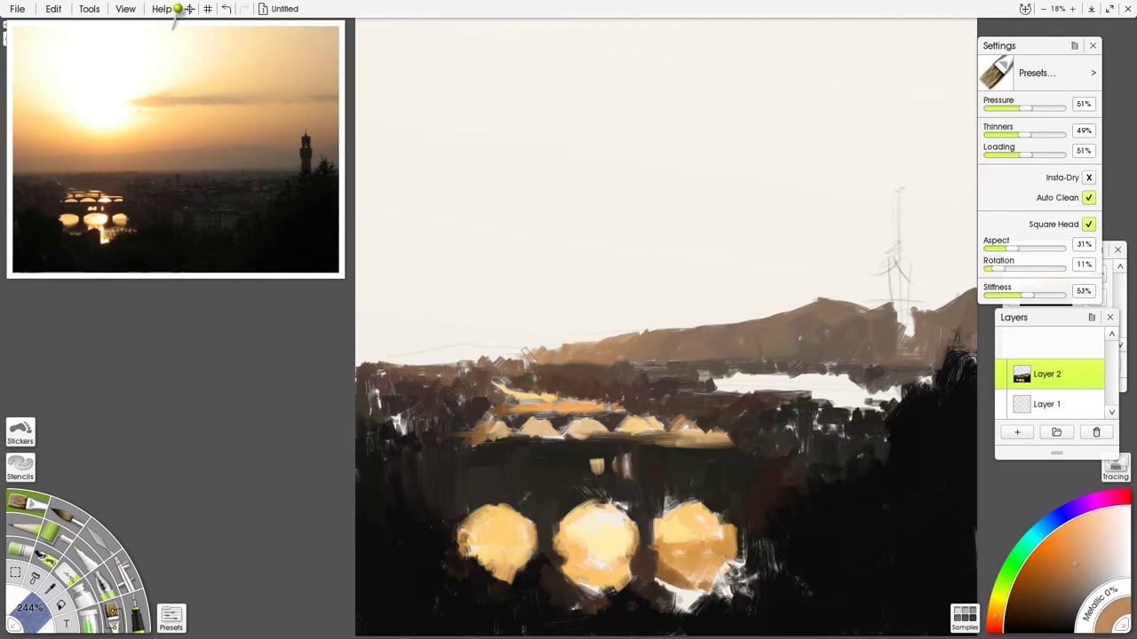
Carry the brown hill band to the left edge and add a patch above the right hills with a larger brush
drag(487, 351, 463, 343)
drag(626, 335, 517, 347)
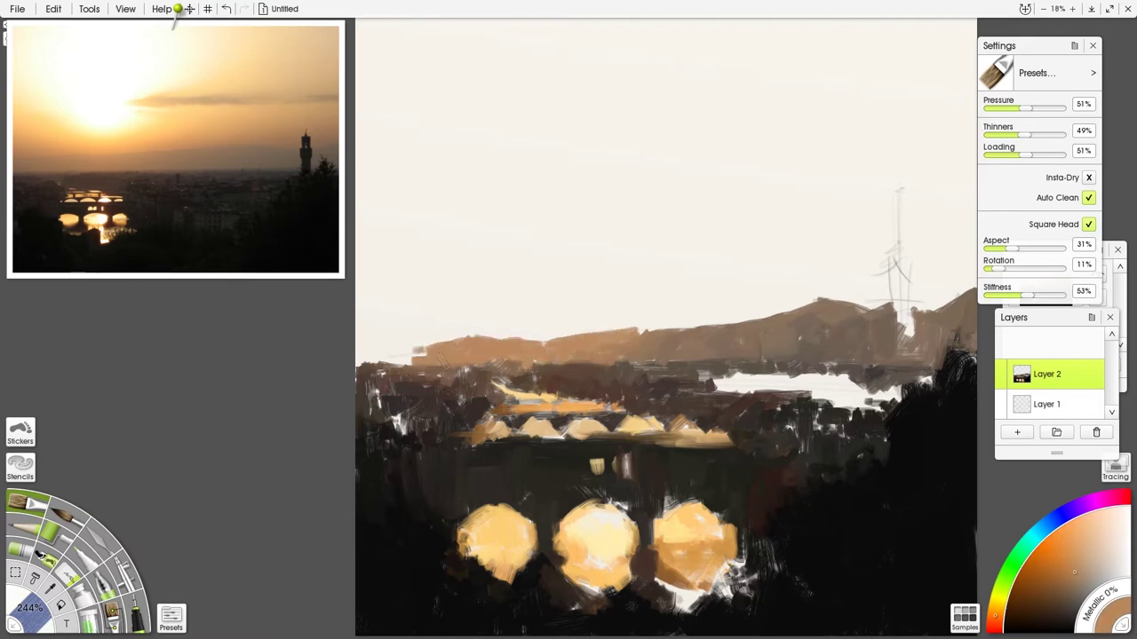
mouse_move(413, 352)
mouse_down()
mouse_move(357, 357)
mouse_move(434, 350)
mouse_up()
key(bracketright)
mouse_move(888, 288)
mouse_down()
mouse_move(780, 307)
mouse_move(952, 259)
mouse_up()
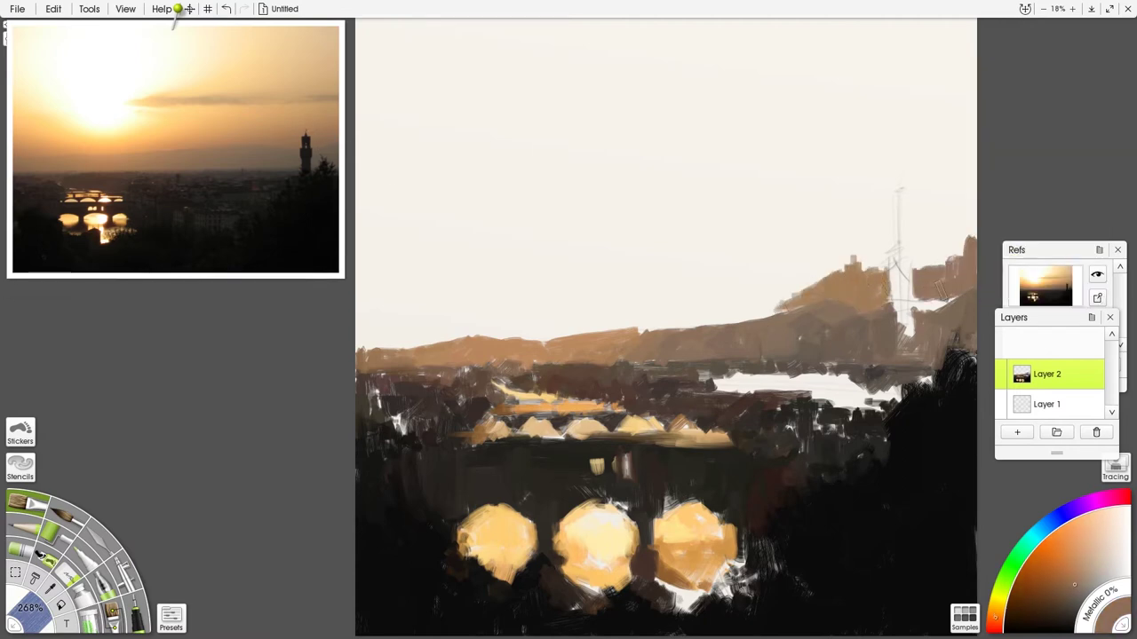
Build up the brown ridge from the left edge to a tall block on the right
mouse_move(913, 310)
mouse_down()
mouse_move(956, 297)
mouse_move(908, 222)
mouse_move(804, 286)
mouse_move(694, 309)
mouse_up()
drag(736, 277, 582, 336)
drag(364, 298, 374, 339)
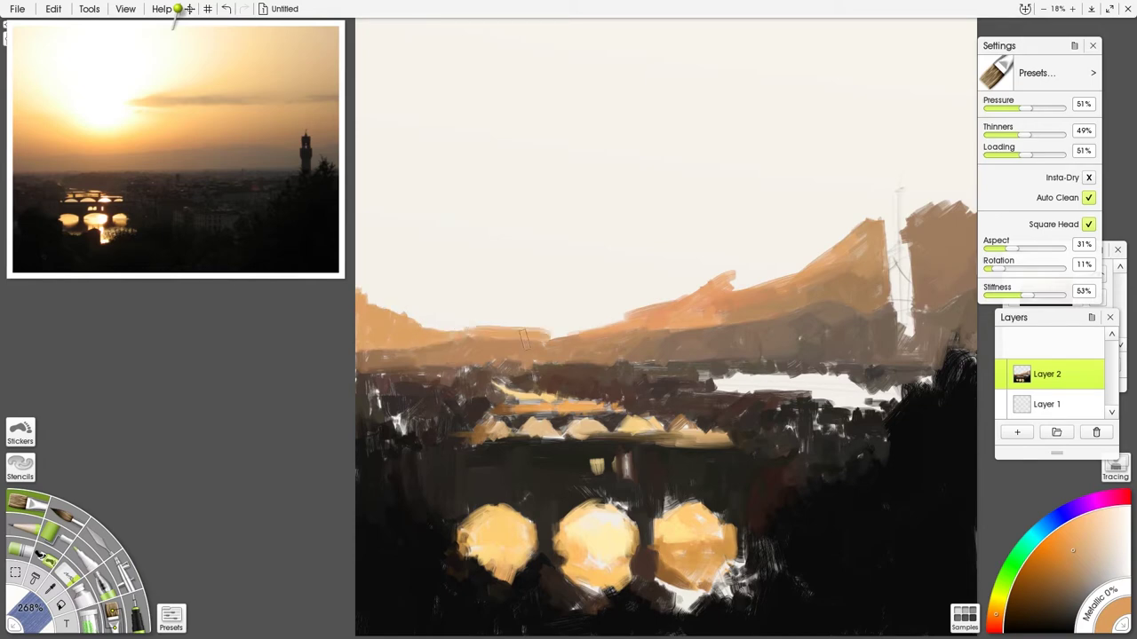
mouse_move(524, 337)
mouse_down()
mouse_move(431, 321)
mouse_move(368, 267)
mouse_move(373, 302)
mouse_up()
mouse_move(817, 253)
mouse_down()
mouse_move(723, 293)
mouse_move(877, 207)
mouse_move(763, 256)
mouse_up()
mouse_move(915, 224)
mouse_down()
mouse_move(925, 185)
mouse_move(970, 146)
mouse_up()
Paint light yellow and peach strokes along the ridges and a whitish sun glow in the sky
alt+click(366, 241)
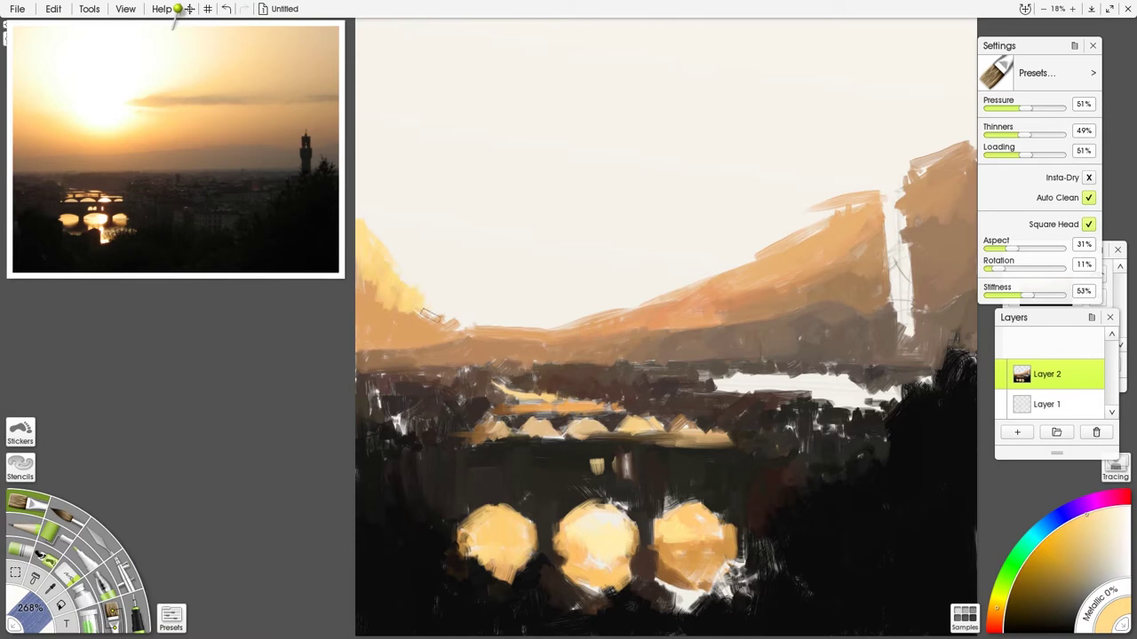
drag(431, 313, 459, 327)
mouse_move(651, 297)
mouse_down()
mouse_move(773, 244)
mouse_move(877, 174)
mouse_up()
drag(360, 222, 397, 256)
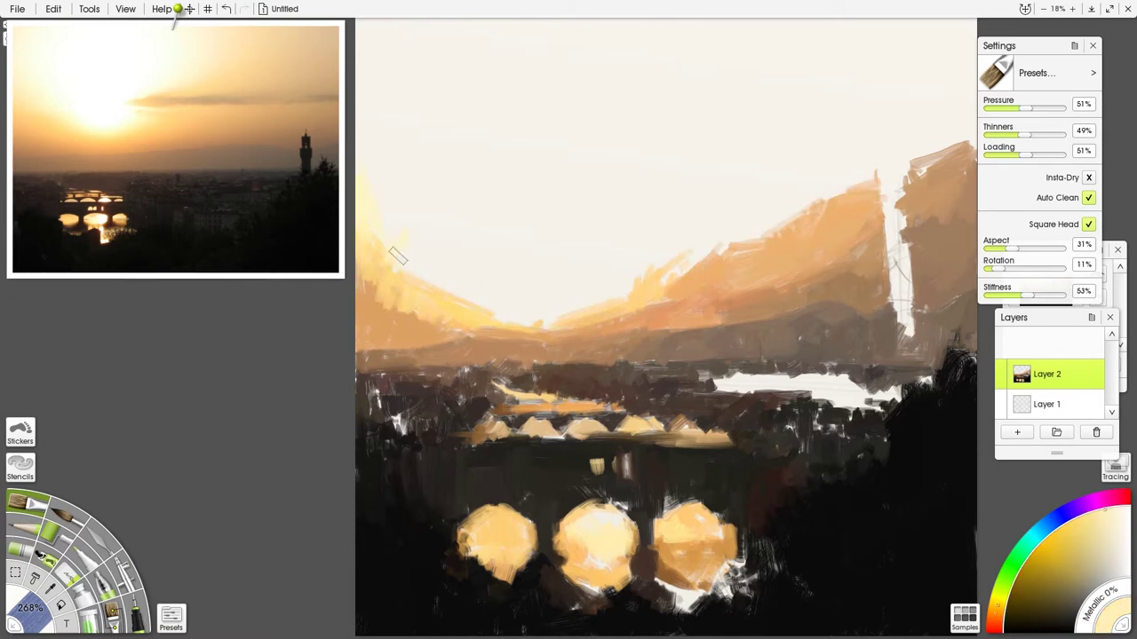
click(219, 154)
mouse_move(730, 249)
mouse_down()
mouse_move(767, 190)
mouse_move(786, 198)
mouse_move(875, 160)
mouse_up()
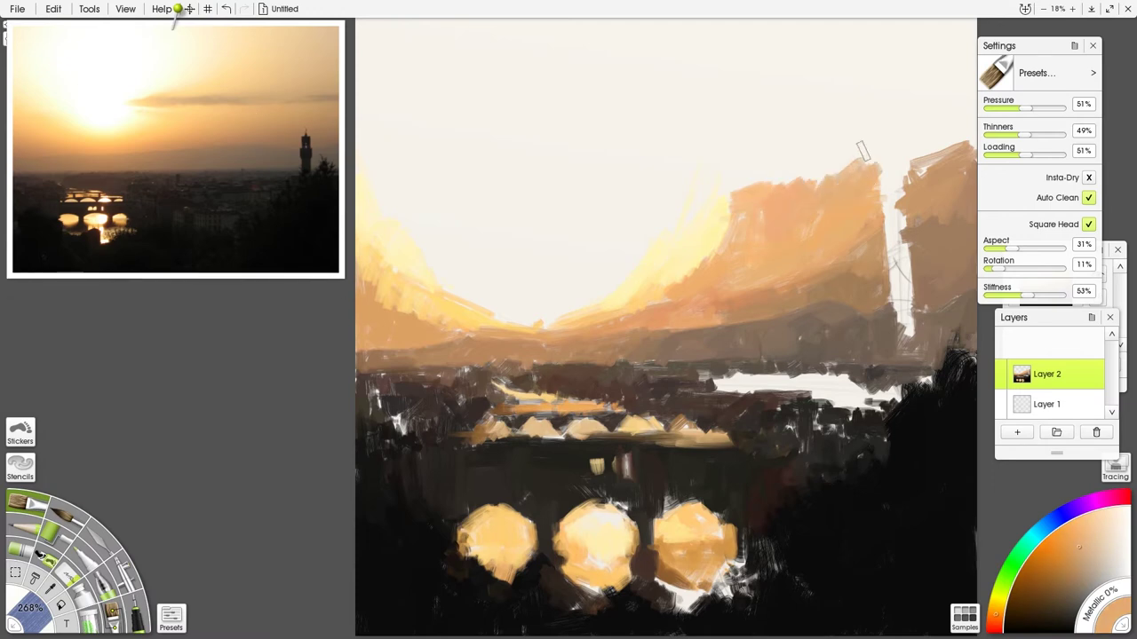
click(133, 124)
drag(507, 297, 501, 267)
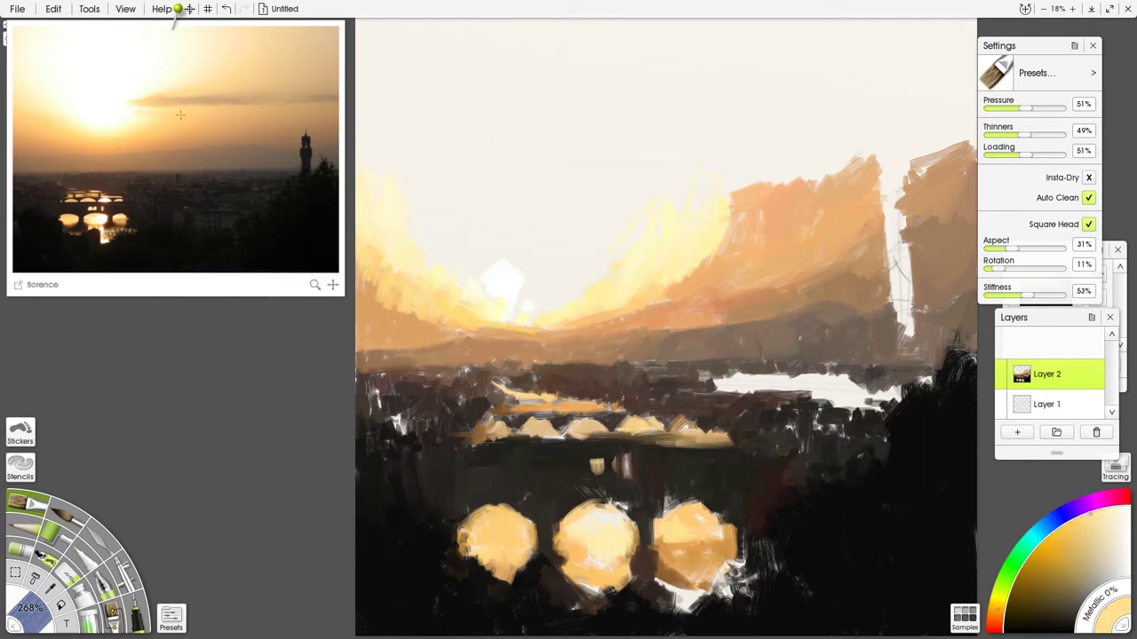
alt+click(500, 325)
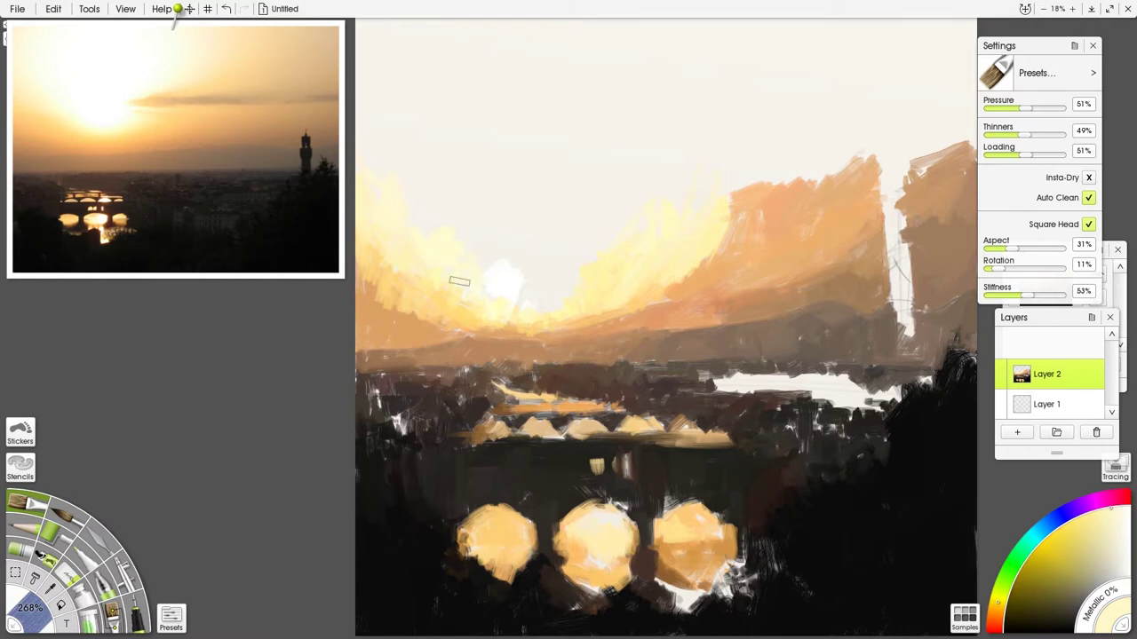
drag(528, 304, 589, 257)
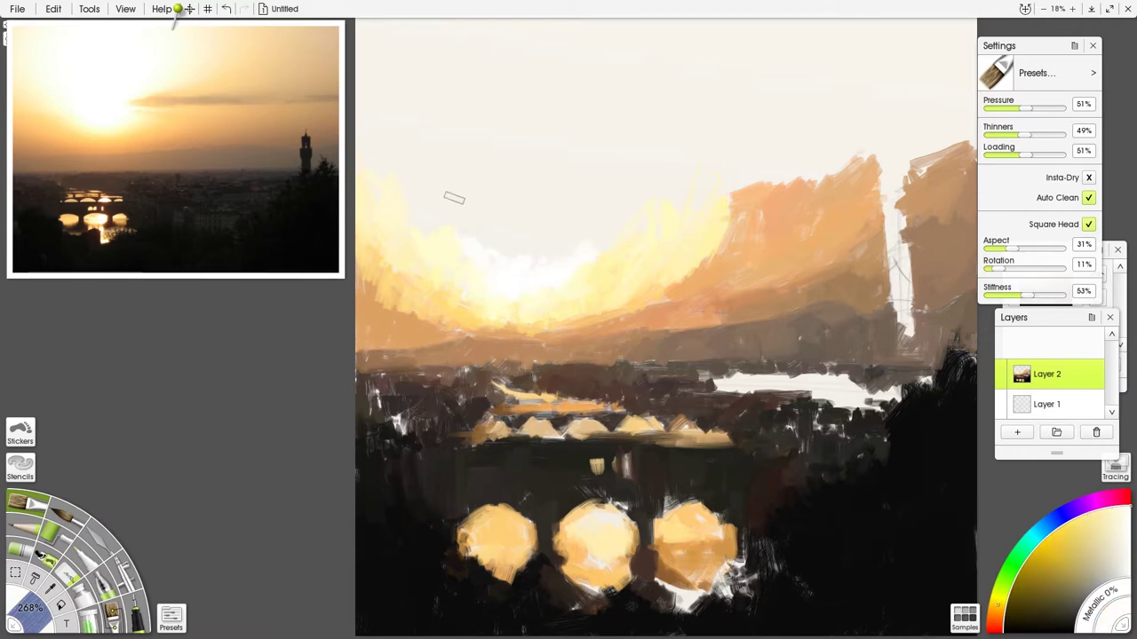
mouse_move(601, 218)
mouse_down()
mouse_move(649, 200)
mouse_move(723, 201)
mouse_up()
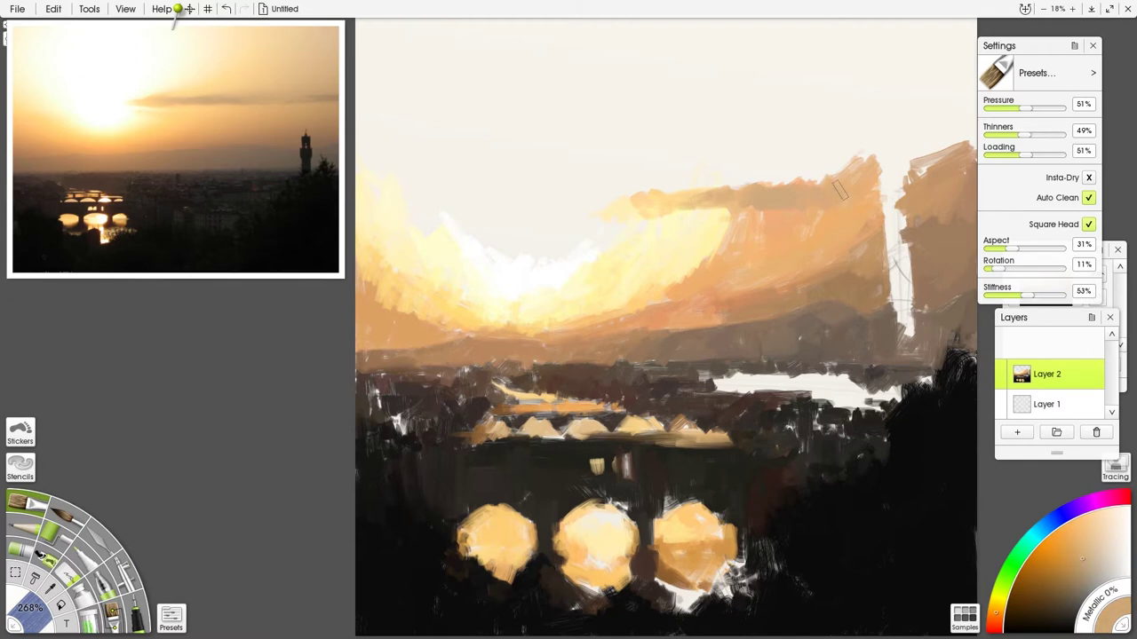
Paint the dark tower silhouette on the right and brighten the sky above the sun with white
drag(839, 196, 966, 193)
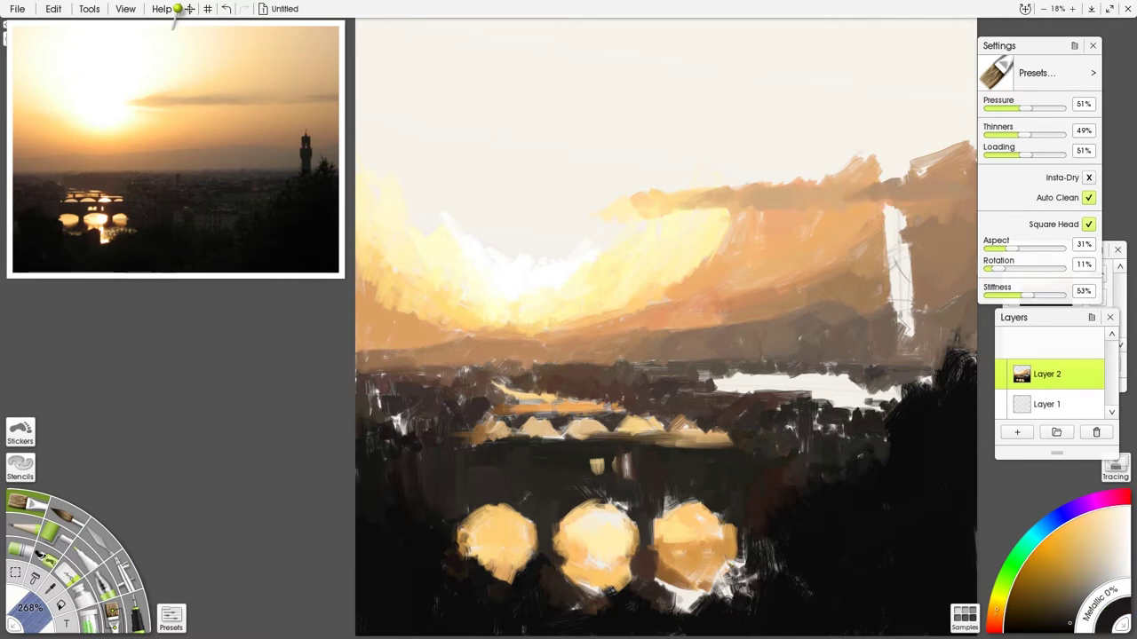
drag(906, 320, 904, 306)
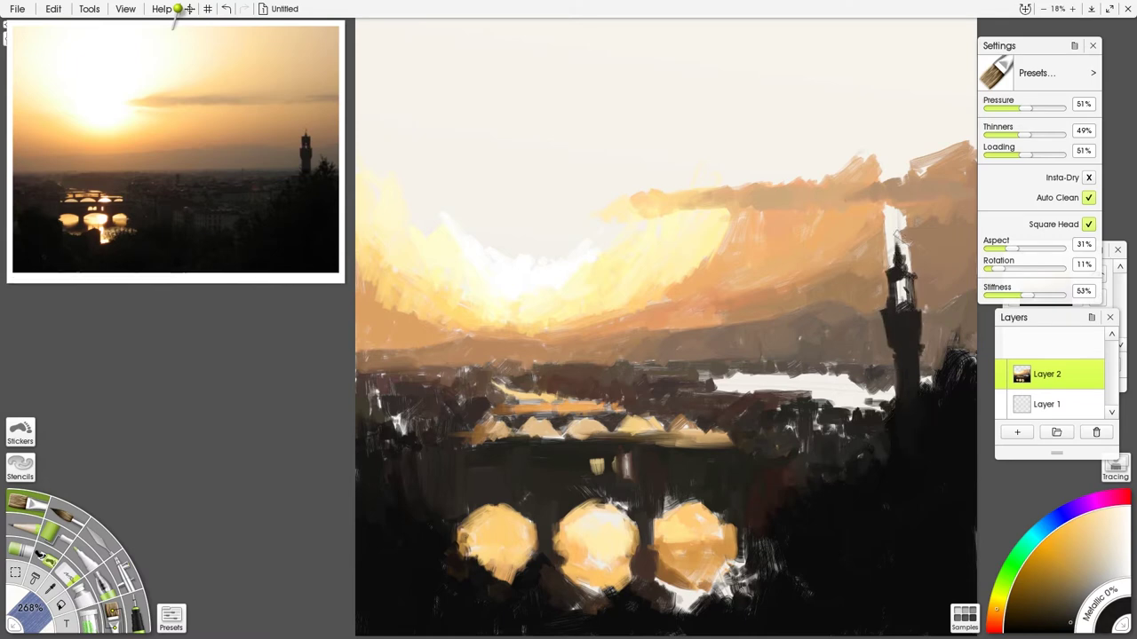
alt+click(904, 285)
drag(897, 200, 890, 225)
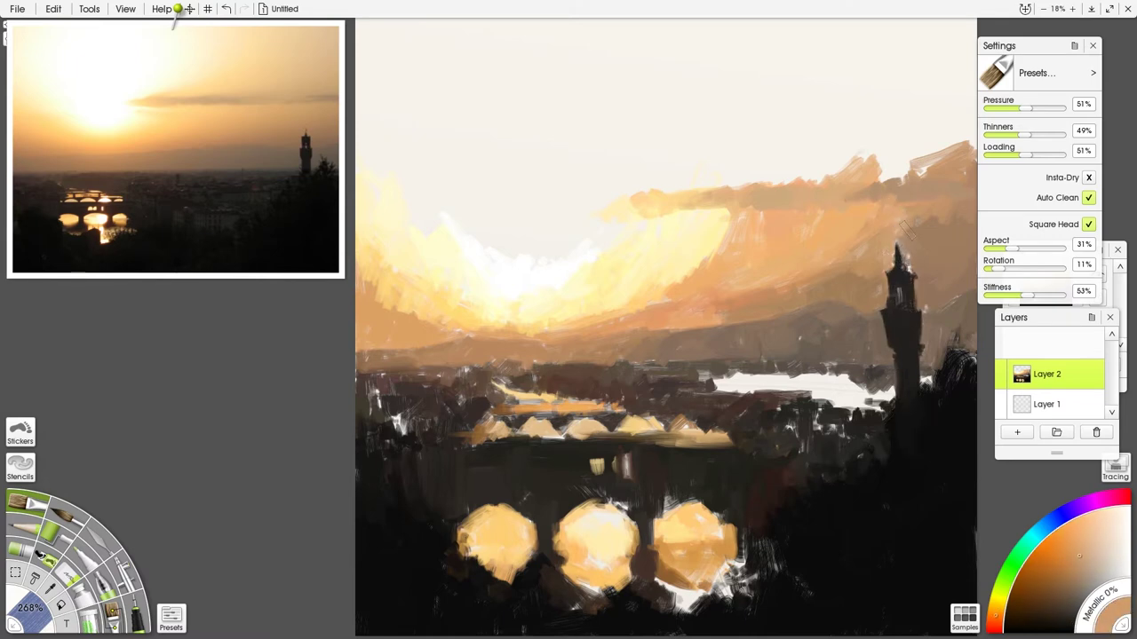
alt+click(521, 218)
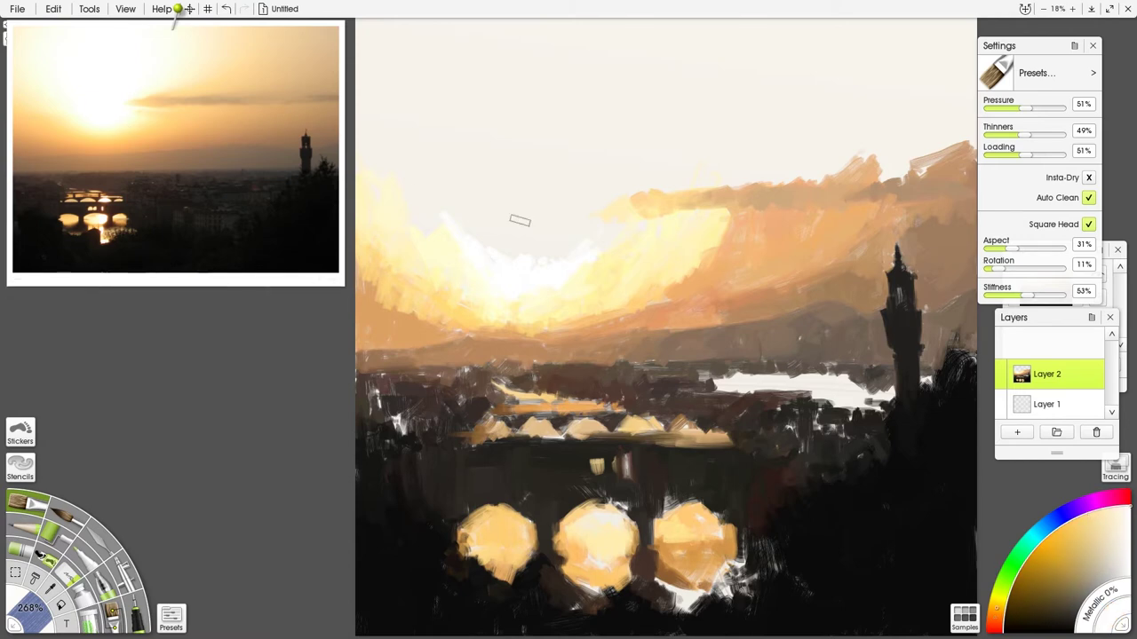
mouse_move(520, 219)
mouse_down()
mouse_move(490, 183)
mouse_move(573, 244)
mouse_up()
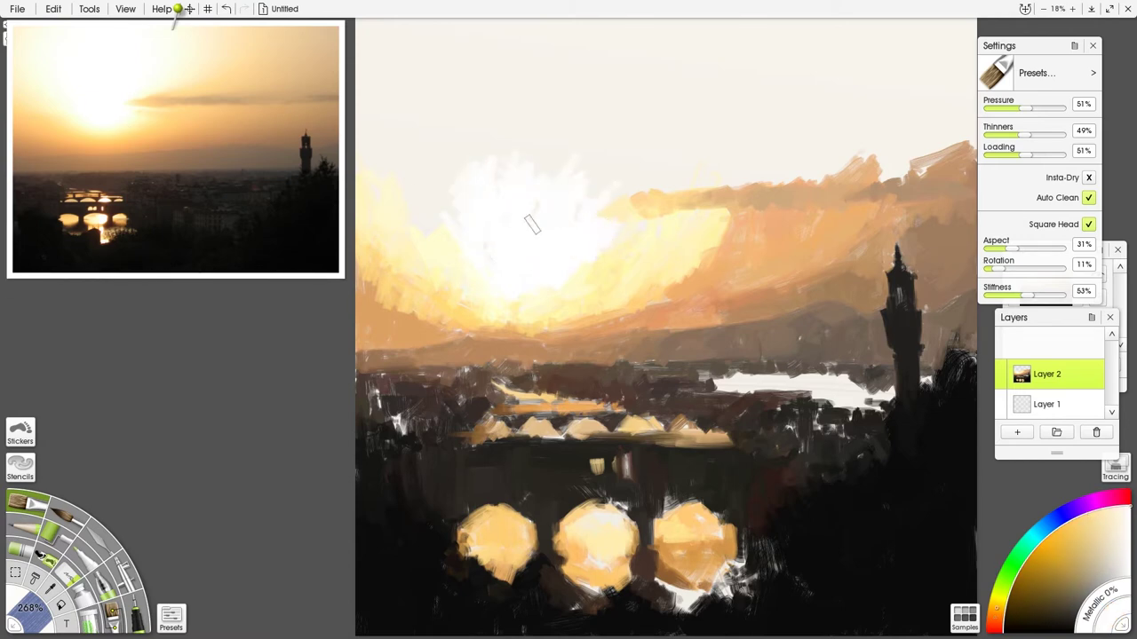
Paint pale yellow and white strokes across the upper, centre and left sky
alt+click(471, 200)
mouse_move(470, 200)
mouse_down()
mouse_move(432, 190)
mouse_move(405, 137)
mouse_up()
mouse_move(460, 167)
mouse_down()
mouse_move(546, 89)
mouse_move(642, 147)
mouse_move(595, 177)
mouse_up()
drag(401, 160, 373, 97)
mouse_move(29, 42)
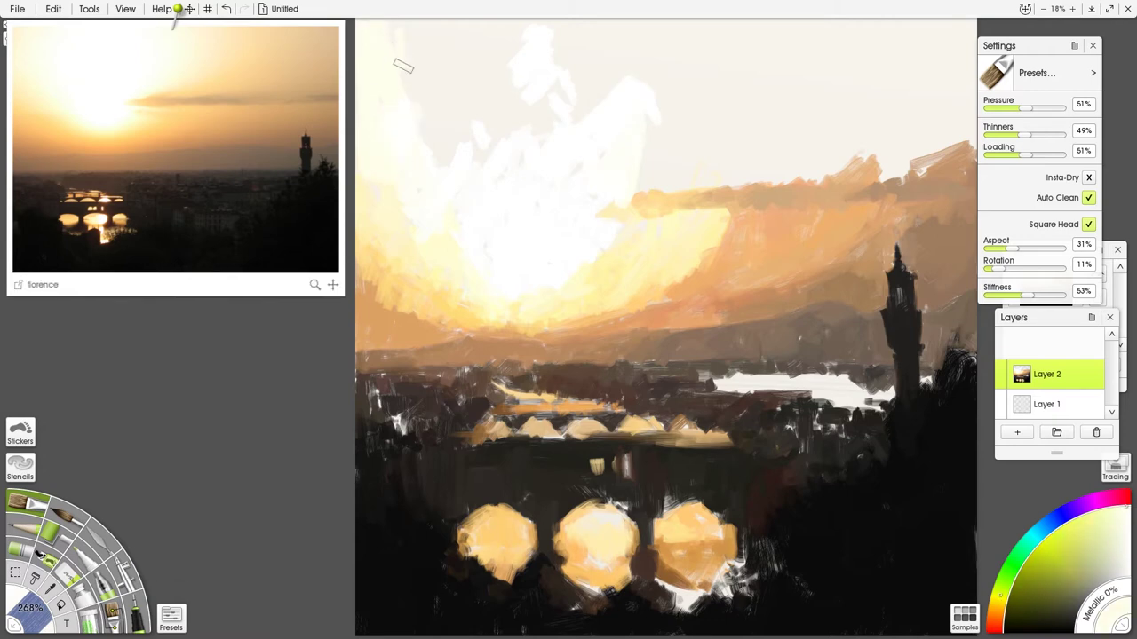
mouse_move(399, 62)
mouse_down()
mouse_move(456, 115)
mouse_move(497, 72)
mouse_move(560, 75)
mouse_up()
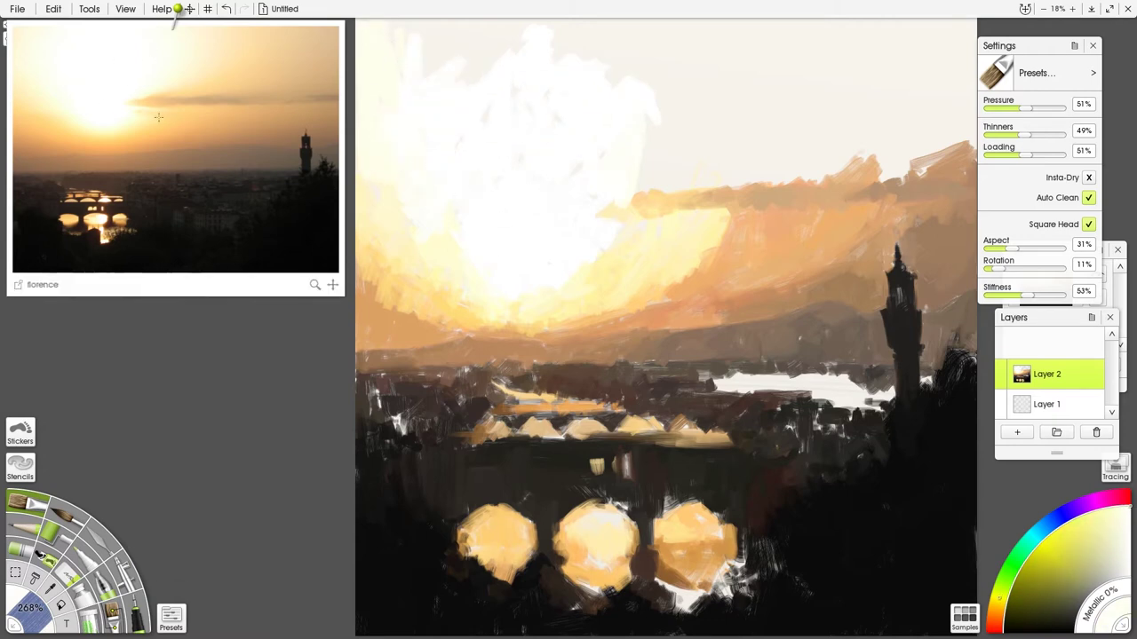
mouse_move(627, 105)
mouse_down()
mouse_move(657, 129)
mouse_move(663, 186)
mouse_move(684, 80)
mouse_up()
mouse_move(500, 66)
mouse_down()
mouse_move(622, 49)
mouse_move(435, 44)
mouse_up()
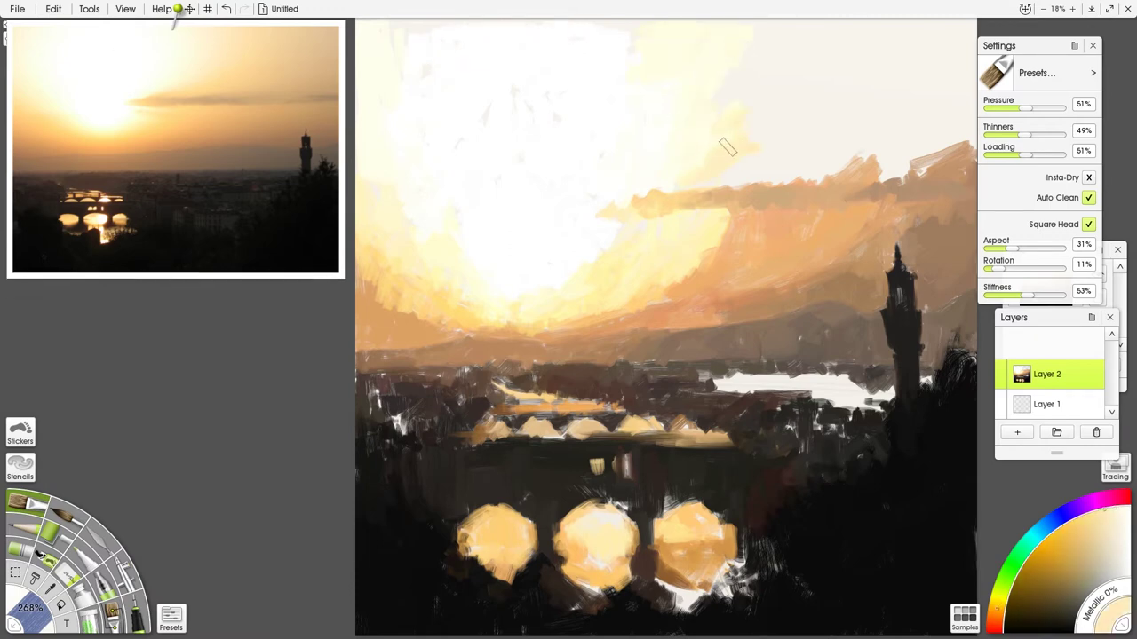
Add light yellow over the cloud band and orange cloud tops in the upper-right sky, darkening the top
drag(726, 148, 720, 245)
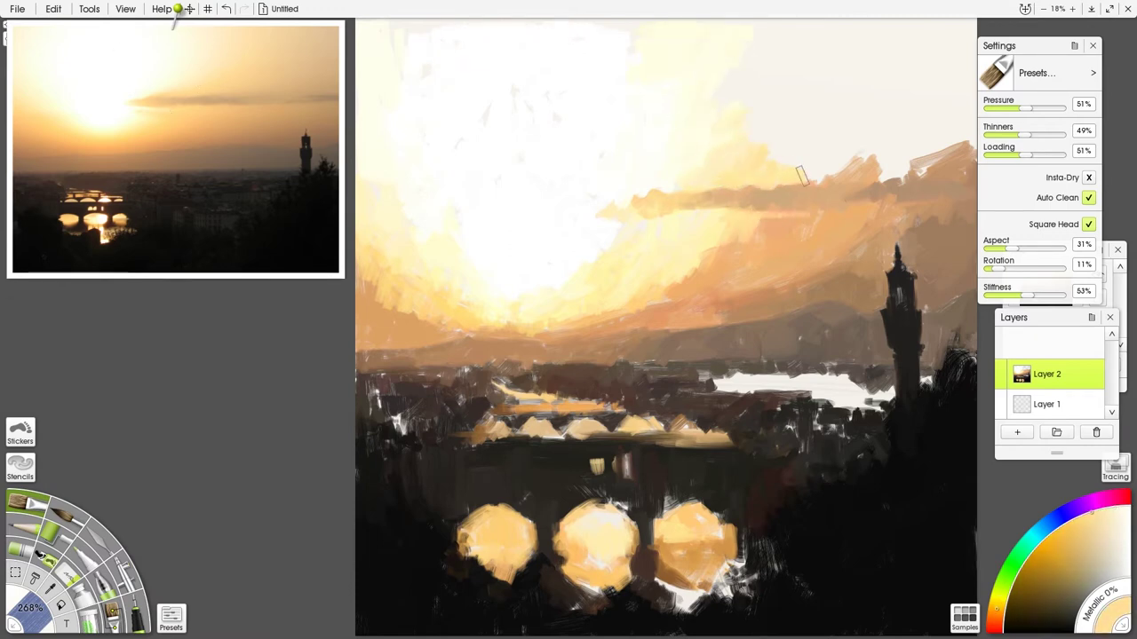
mouse_move(799, 175)
mouse_down()
mouse_move(840, 152)
mouse_move(857, 169)
mouse_move(804, 115)
mouse_move(871, 160)
mouse_up()
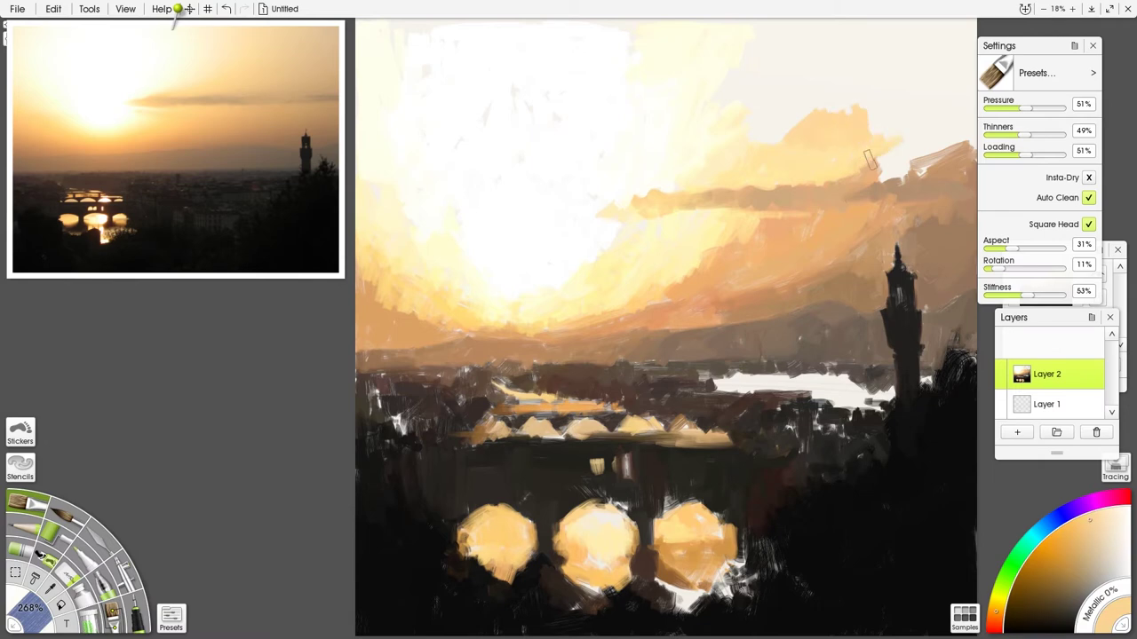
drag(893, 121, 773, 100)
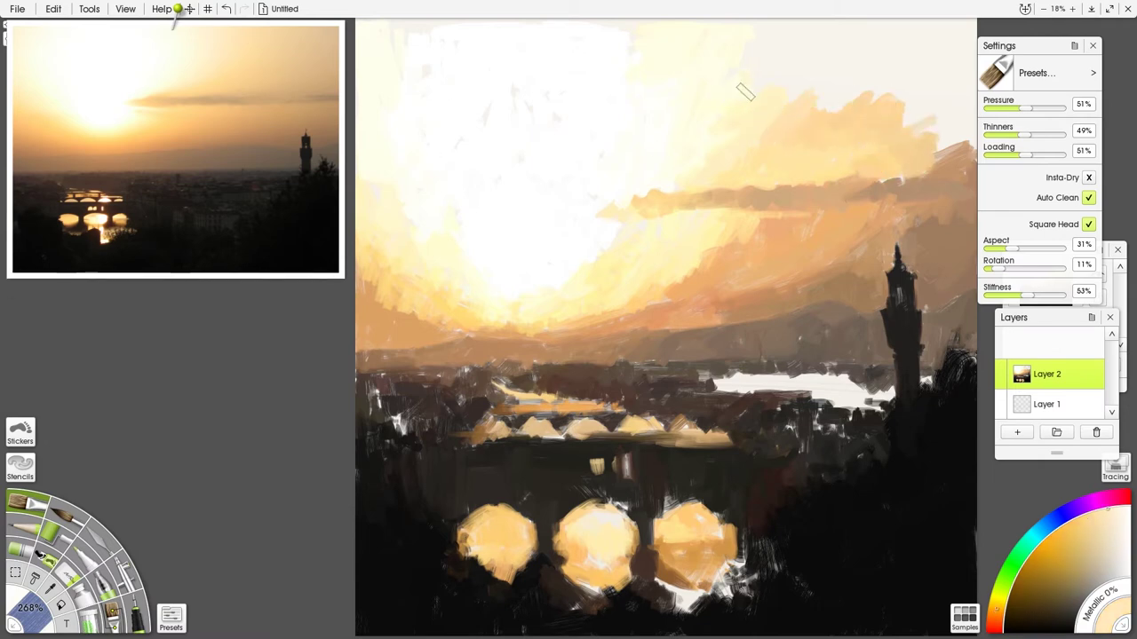
mouse_move(222, 66)
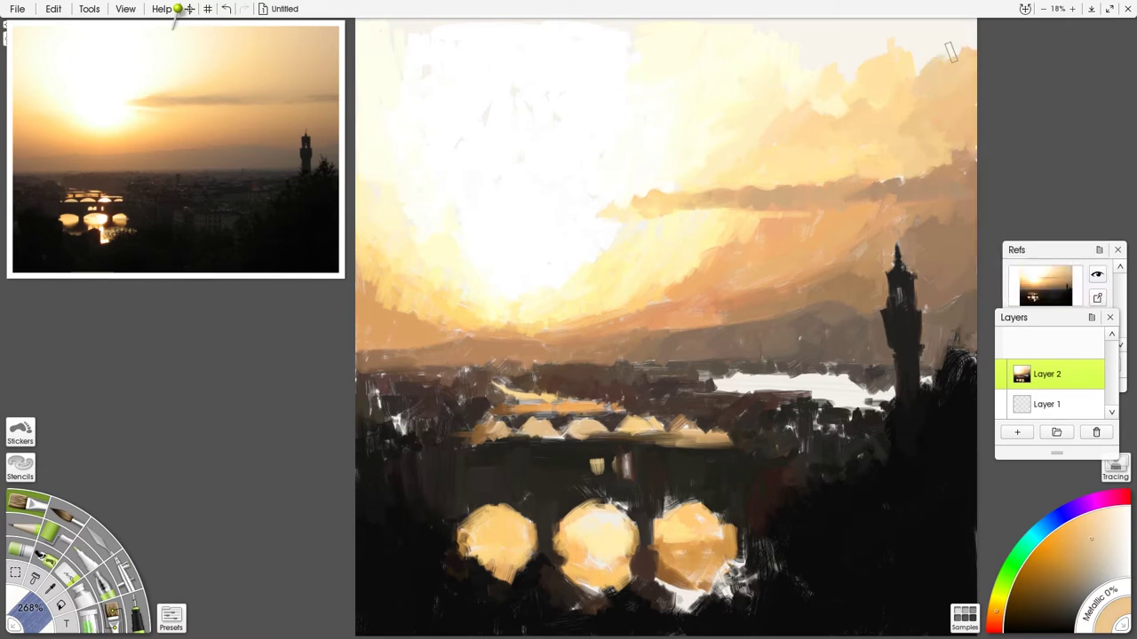
drag(968, 28, 844, 62)
Choose a darker paint colour and cover the left part of the white river
mouse_move(319, 55)
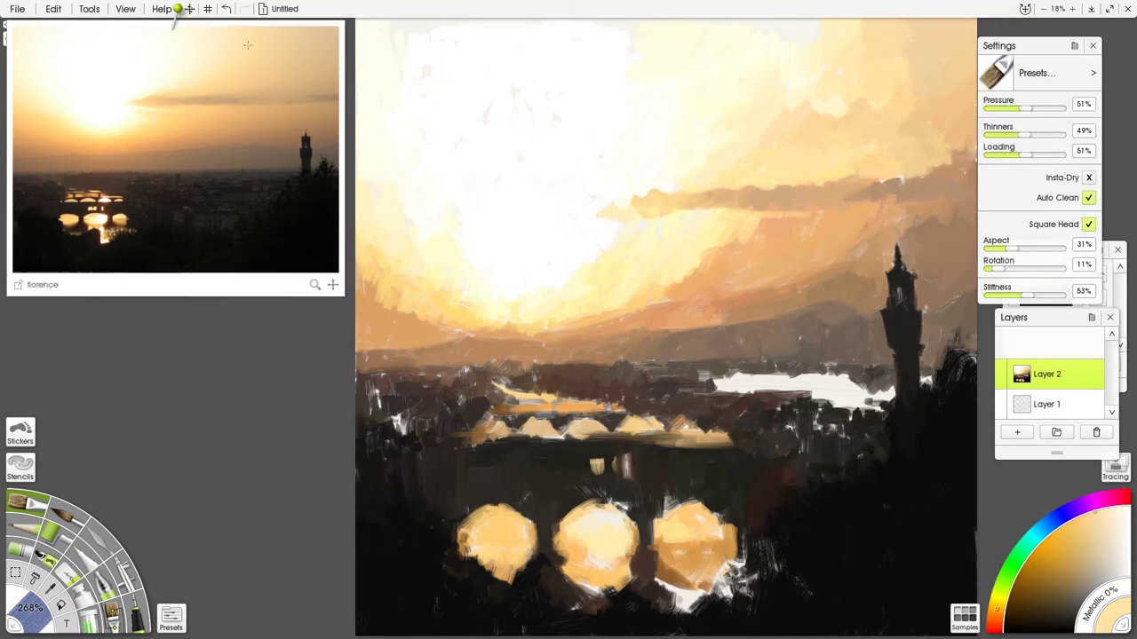
alt+click(894, 182)
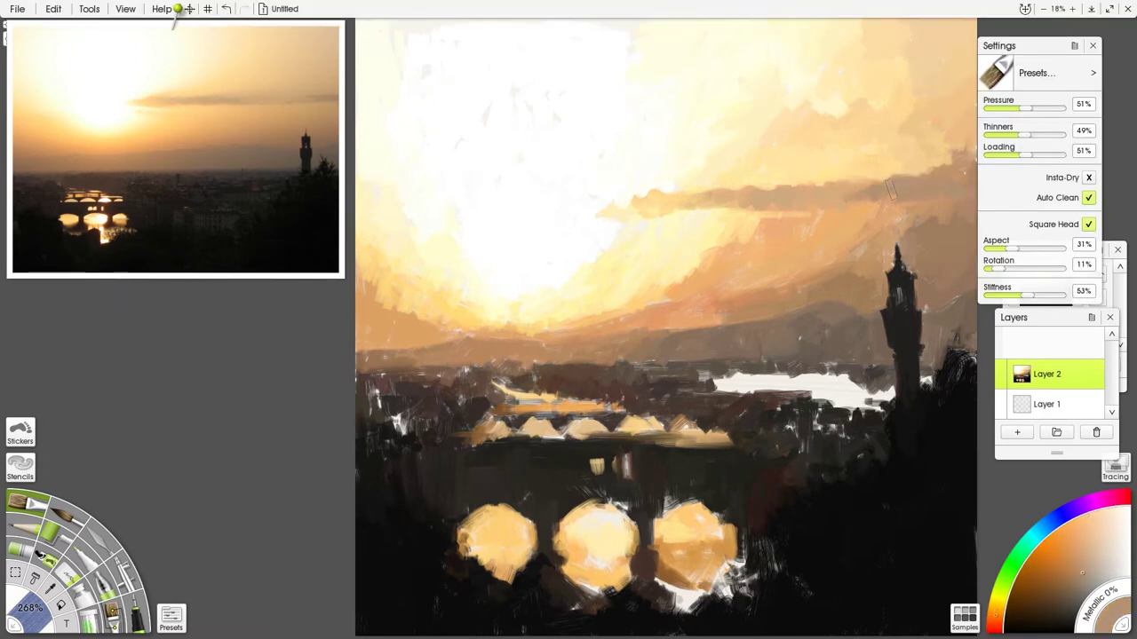
alt+click(849, 206)
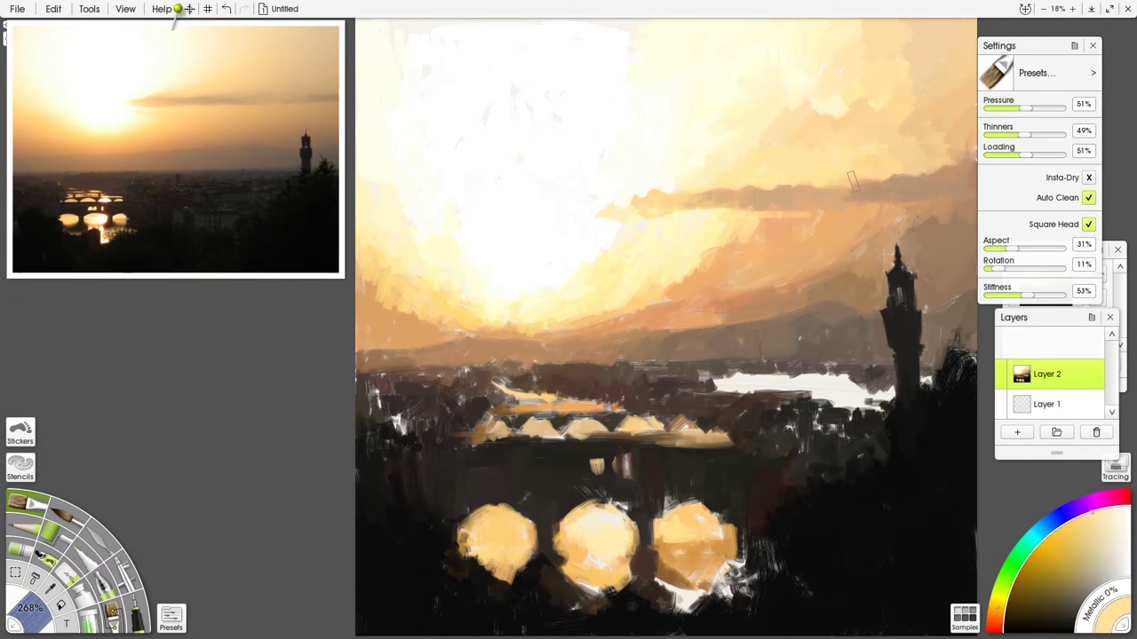
mouse_move(213, 104)
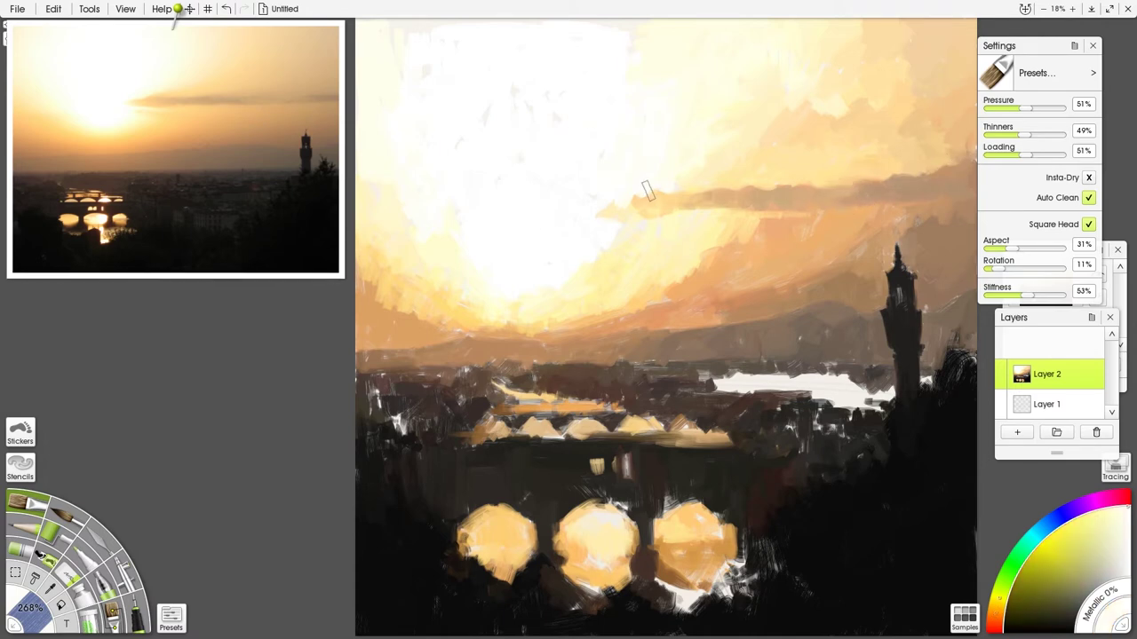
alt+click(785, 193)
alt+click(644, 219)
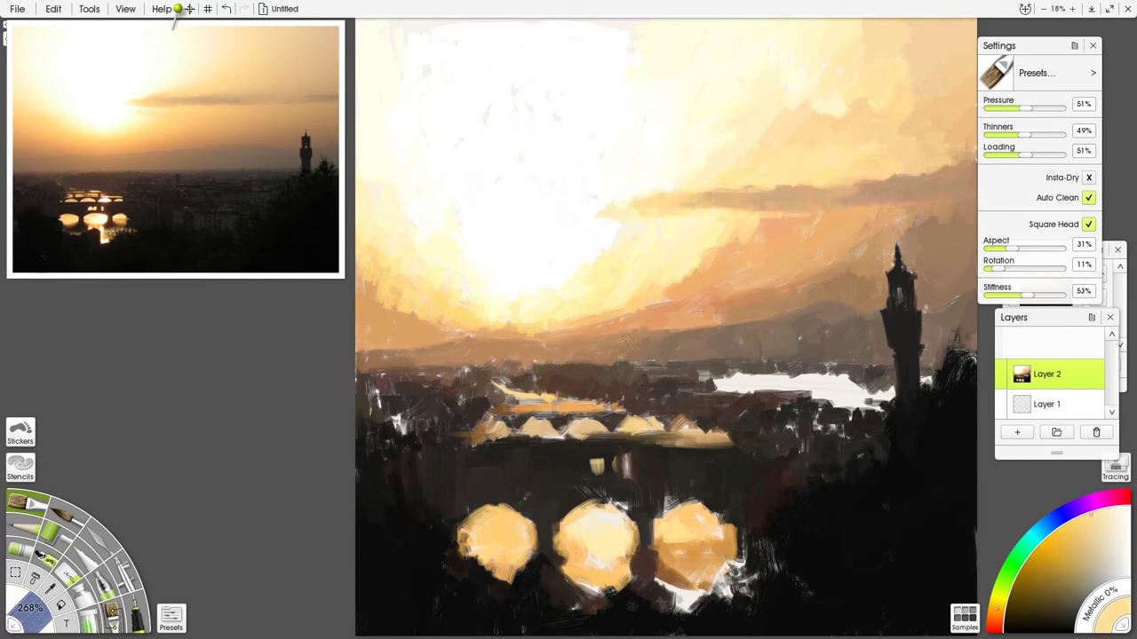
mouse_move(706, 381)
mouse_down()
mouse_move(859, 391)
mouse_move(892, 398)
mouse_move(897, 413)
mouse_up()
Darken the right side of the river using dark tones sampled from the tower base, canvas and reference photo
alt+click(835, 418)
drag(814, 387, 771, 406)
alt+click(895, 385)
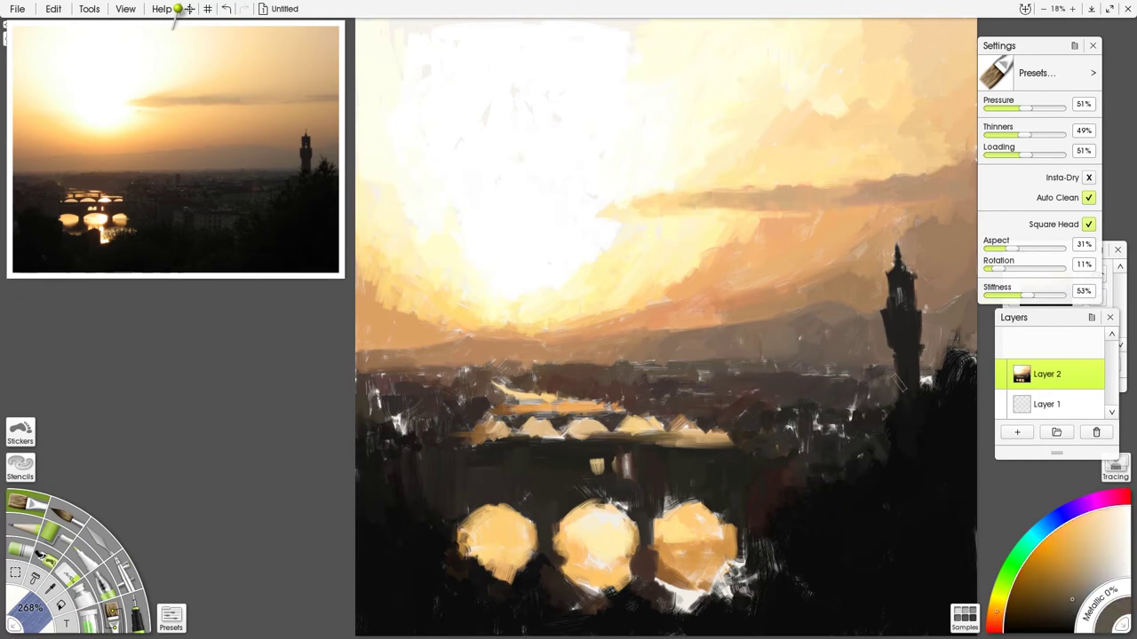
alt+click(373, 374)
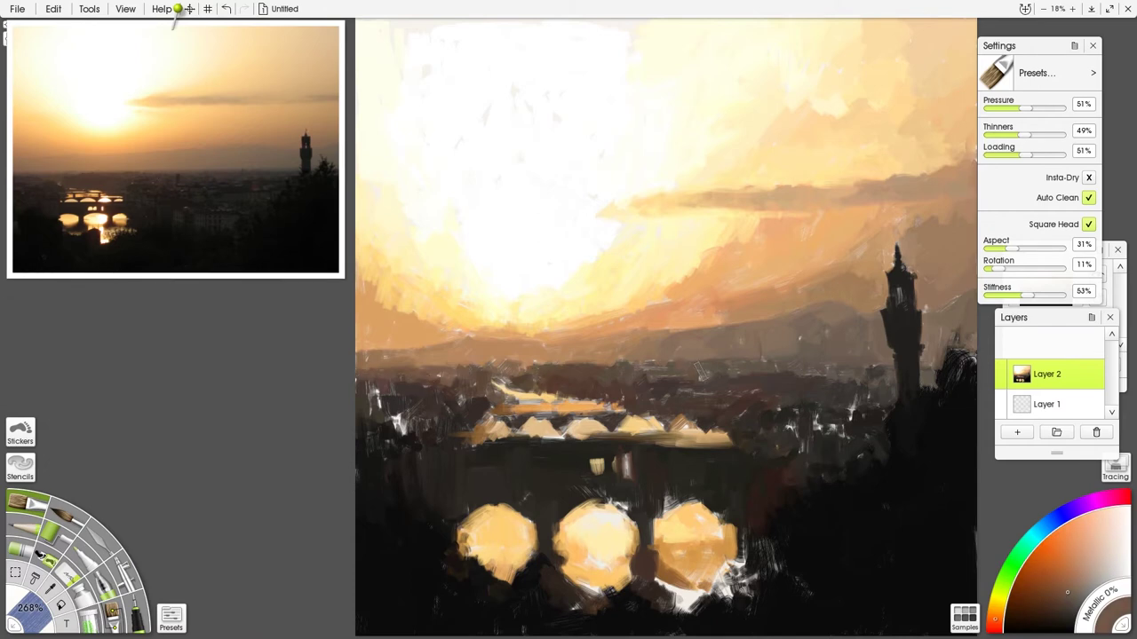
alt+click(45, 180)
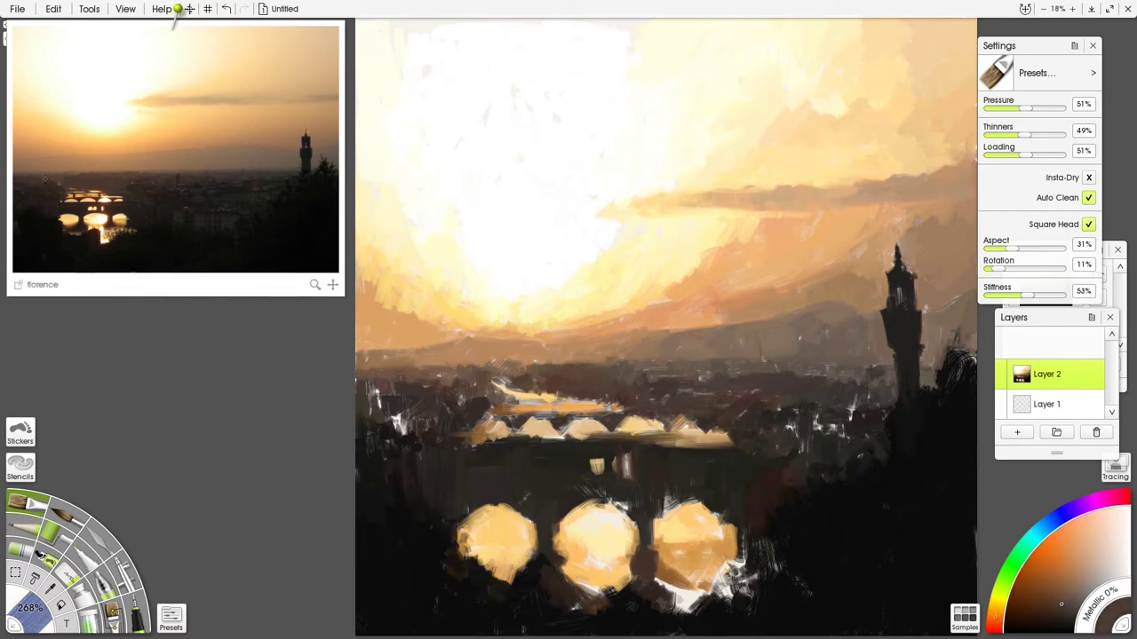
alt+click(788, 444)
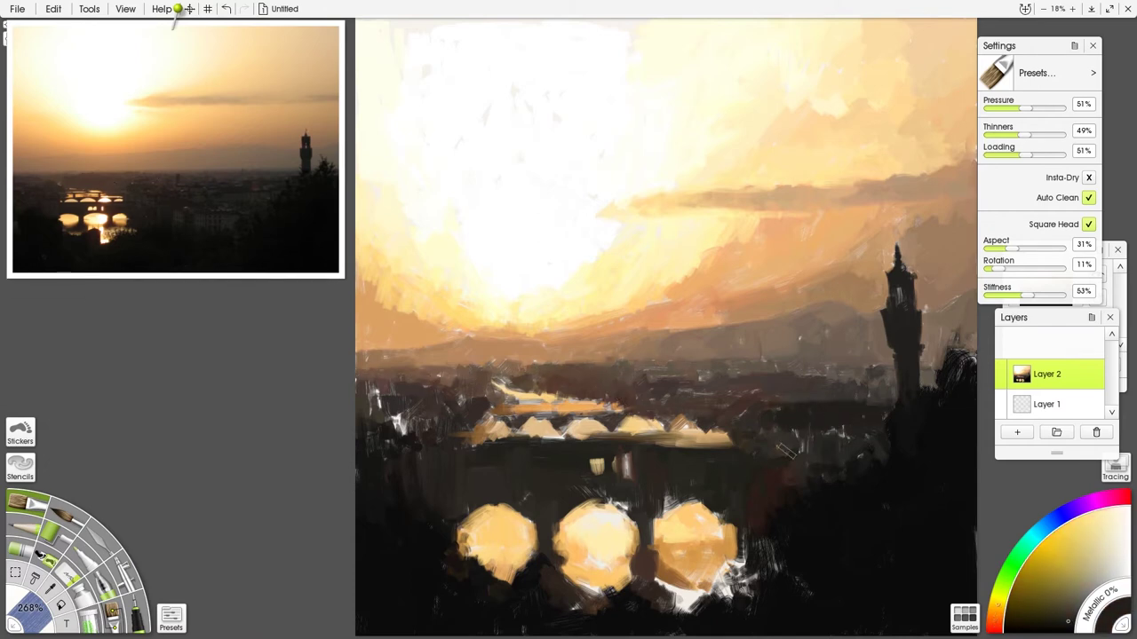
Mirror the canvas and turn it upside down to check the composition, then restore it
key(h)
key(h)
key(v)
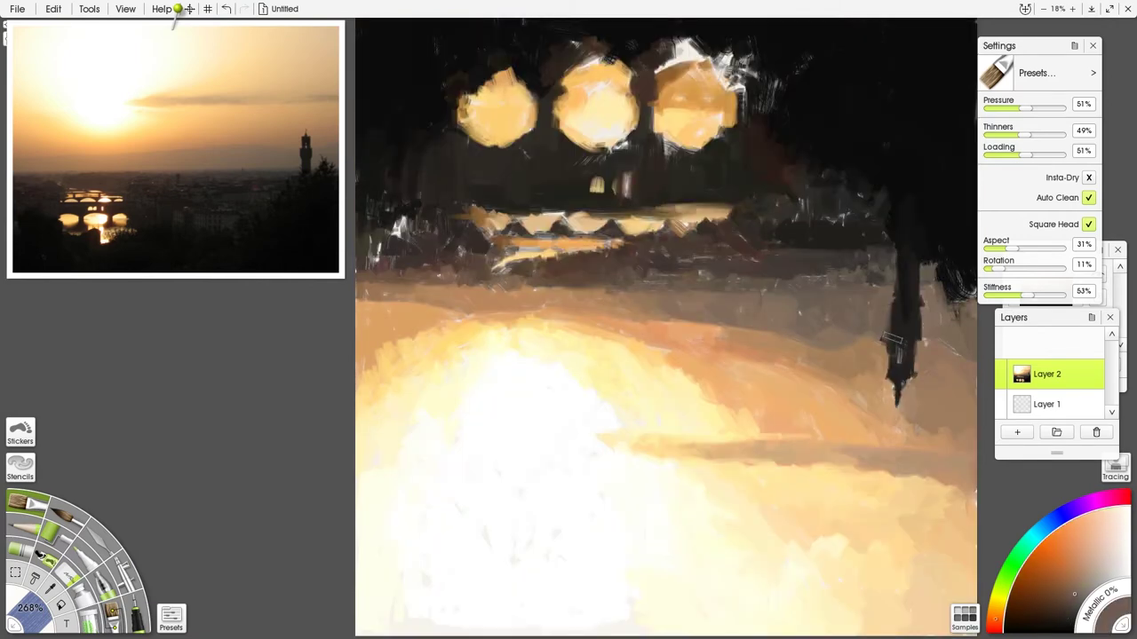
key(v)
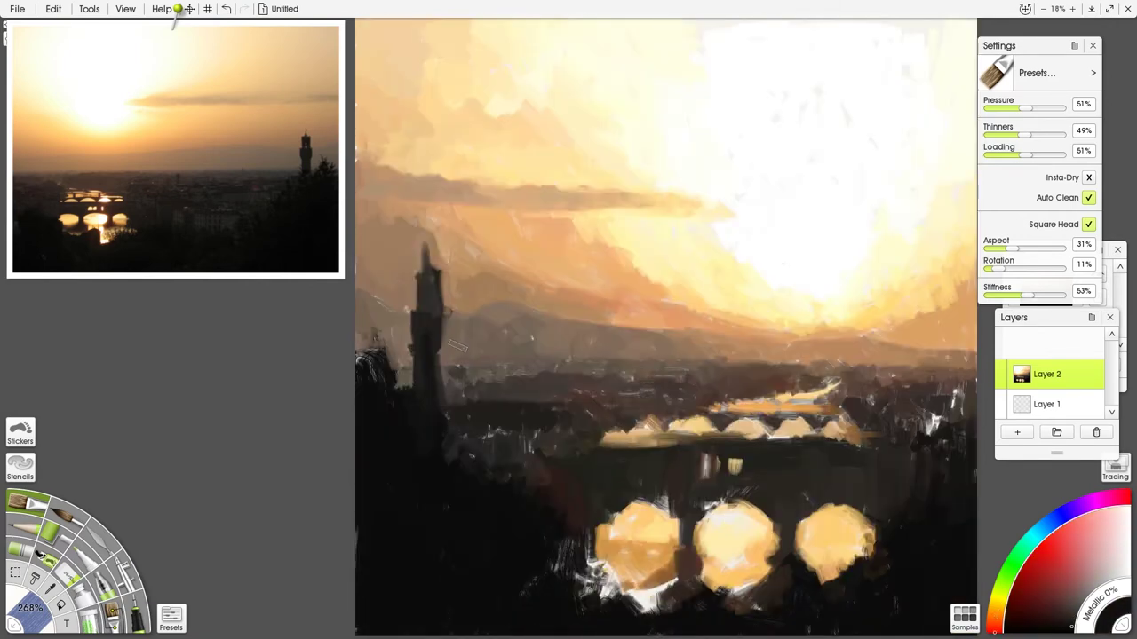
key(h)
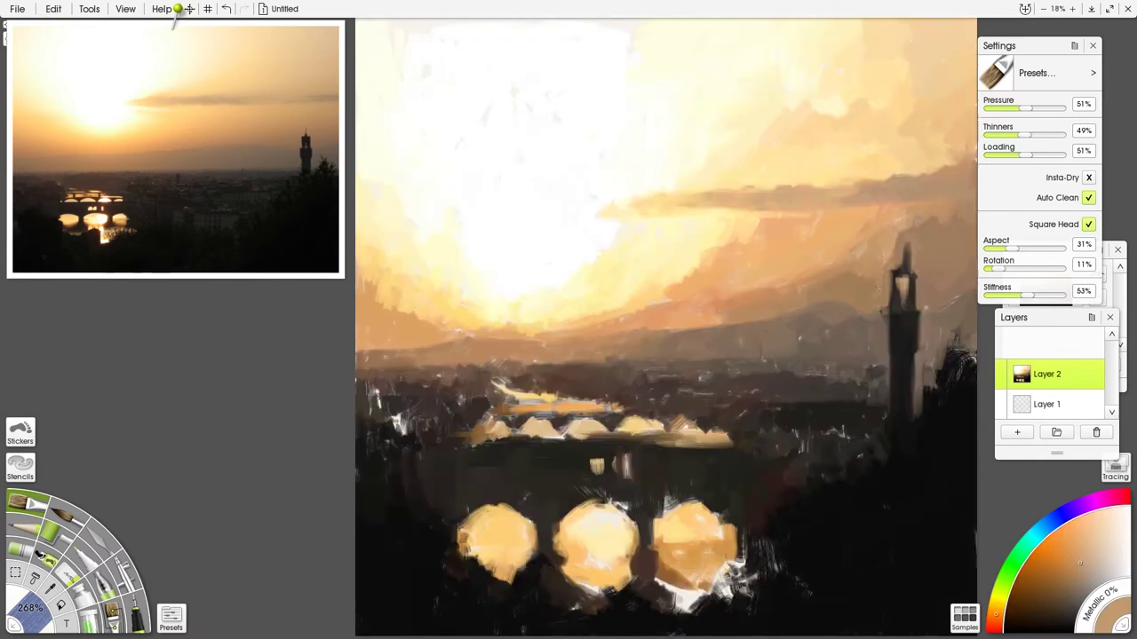
Darken the tower on the right and paint dark shadows beneath the glowing lights
mouse_move(900, 277)
mouse_down()
mouse_move(909, 370)
mouse_move(749, 410)
mouse_move(858, 377)
mouse_move(932, 380)
mouse_up()
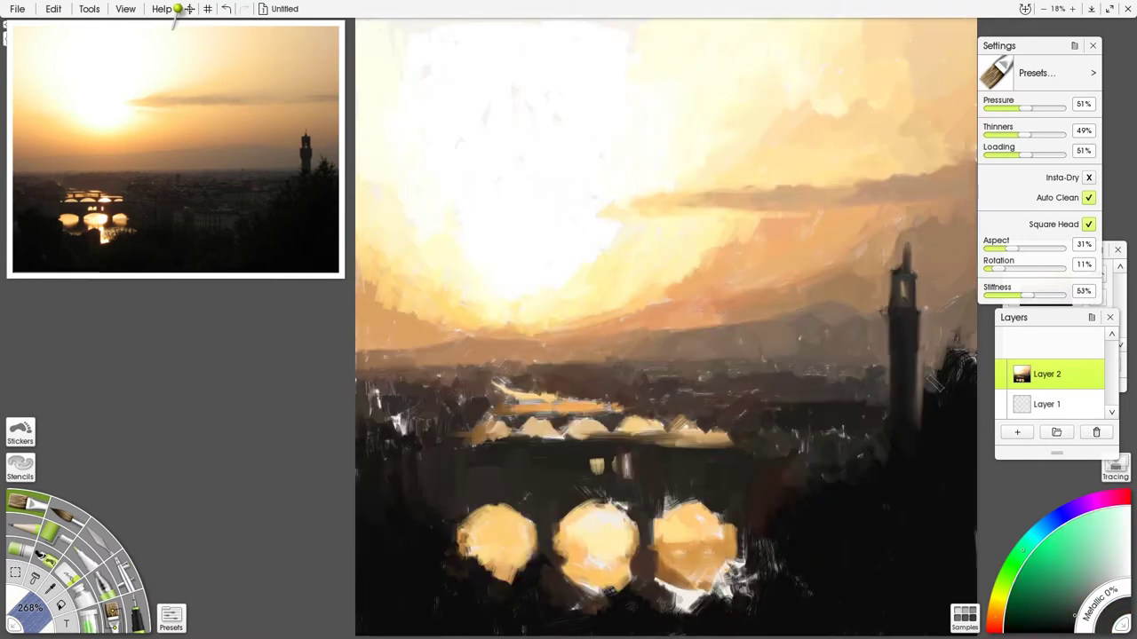
mouse_move(684, 588)
mouse_down()
mouse_move(662, 594)
mouse_move(748, 558)
mouse_move(765, 568)
mouse_up()
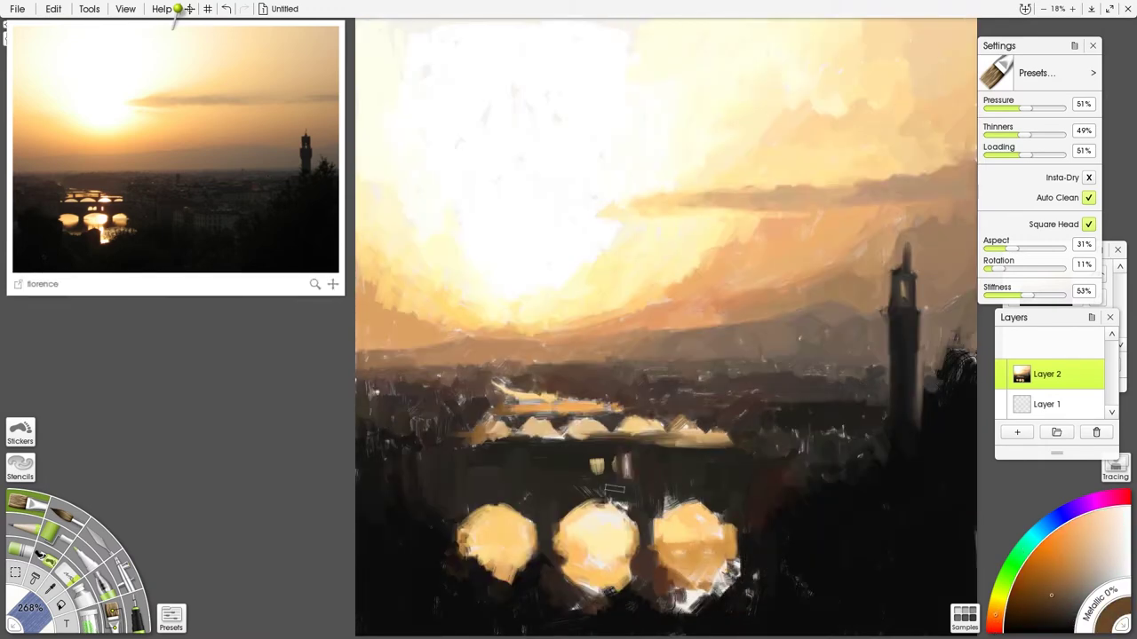
drag(535, 597, 614, 591)
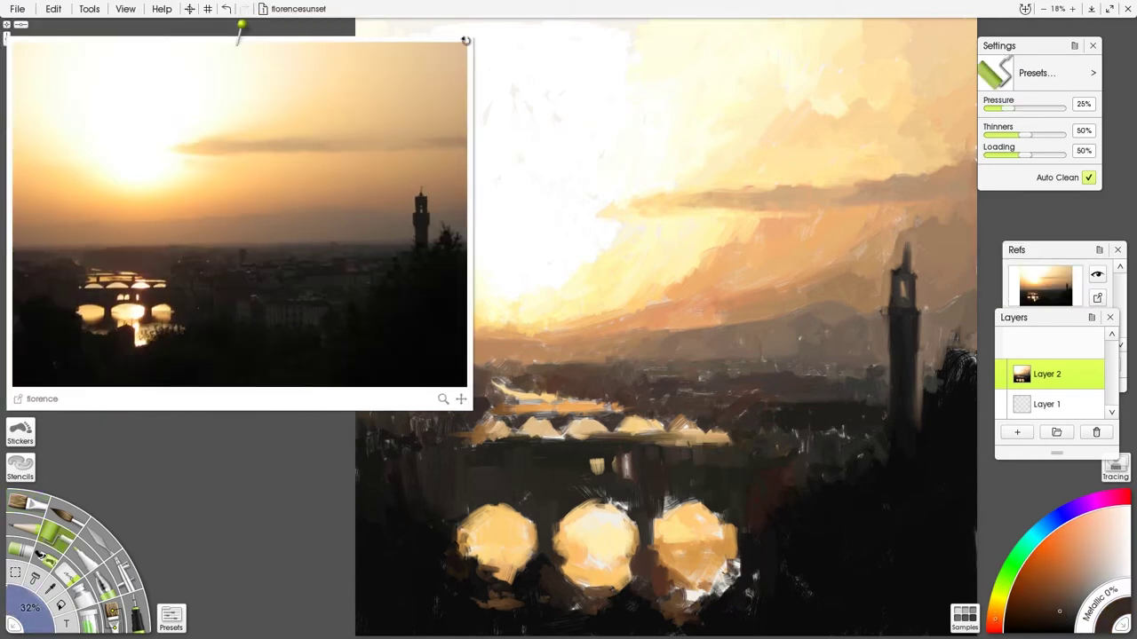
Outline the bridge and glowing lights with a polygon selection
key(s)
click(699, 365)
click(759, 431)
click(765, 621)
click(431, 613)
click(429, 427)
click(470, 373)
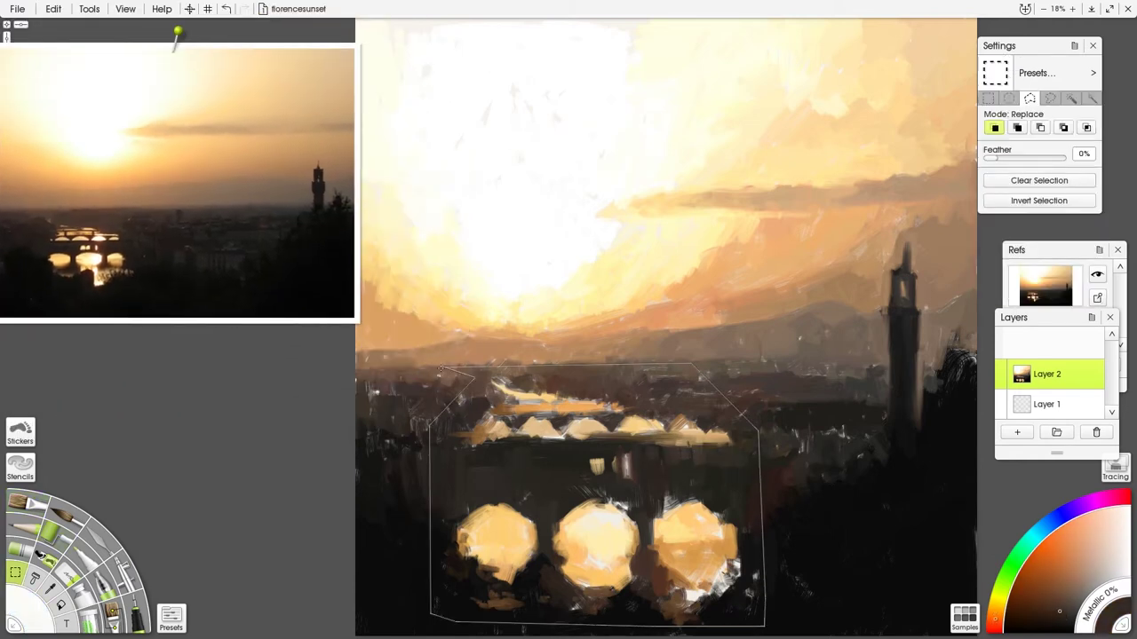
click(444, 365)
click(384, 539)
Scale the selected bridge area to 85% and shift it to the left
key(ctrl+t)
drag(766, 622, 688, 581)
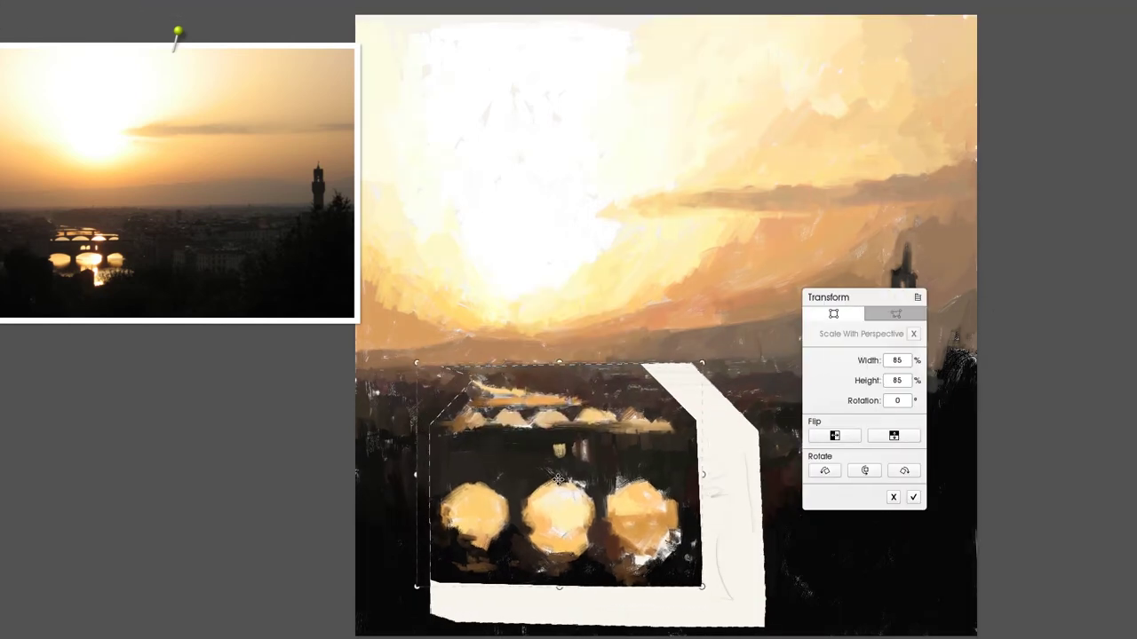
drag(598, 504, 591, 504)
key(Return)
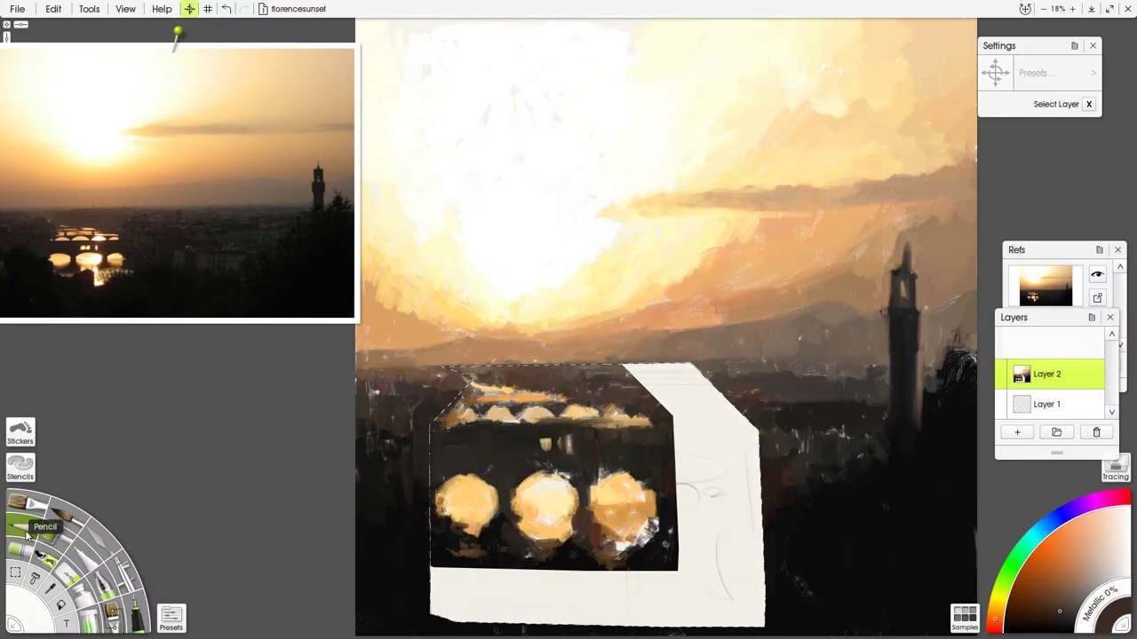
click(89, 8)
With the Oil Brush, paint dark strokes over the bare patch using colours from the reference photo
key(Escape)
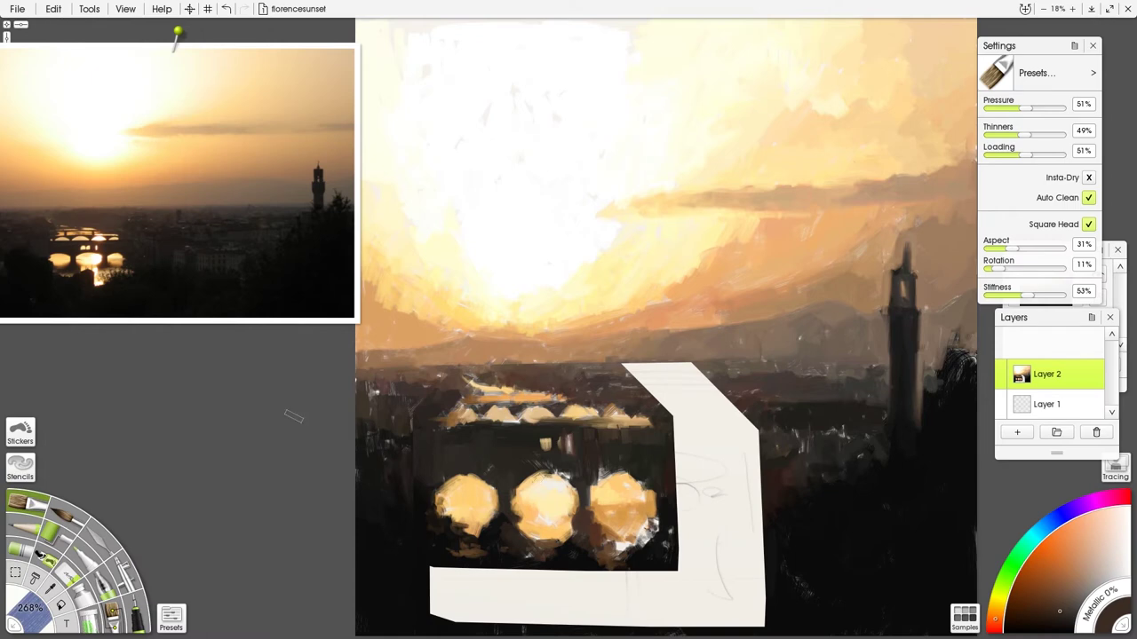
mouse_move(728, 398)
mouse_down()
mouse_move(645, 384)
mouse_move(711, 369)
mouse_move(641, 368)
mouse_up()
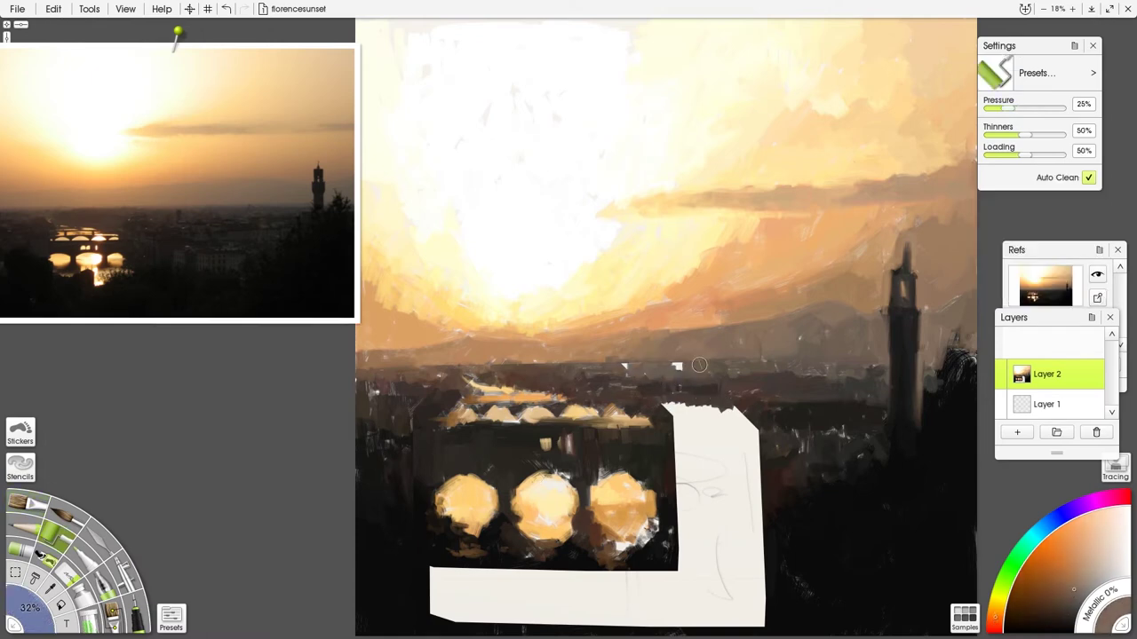
click(142, 294)
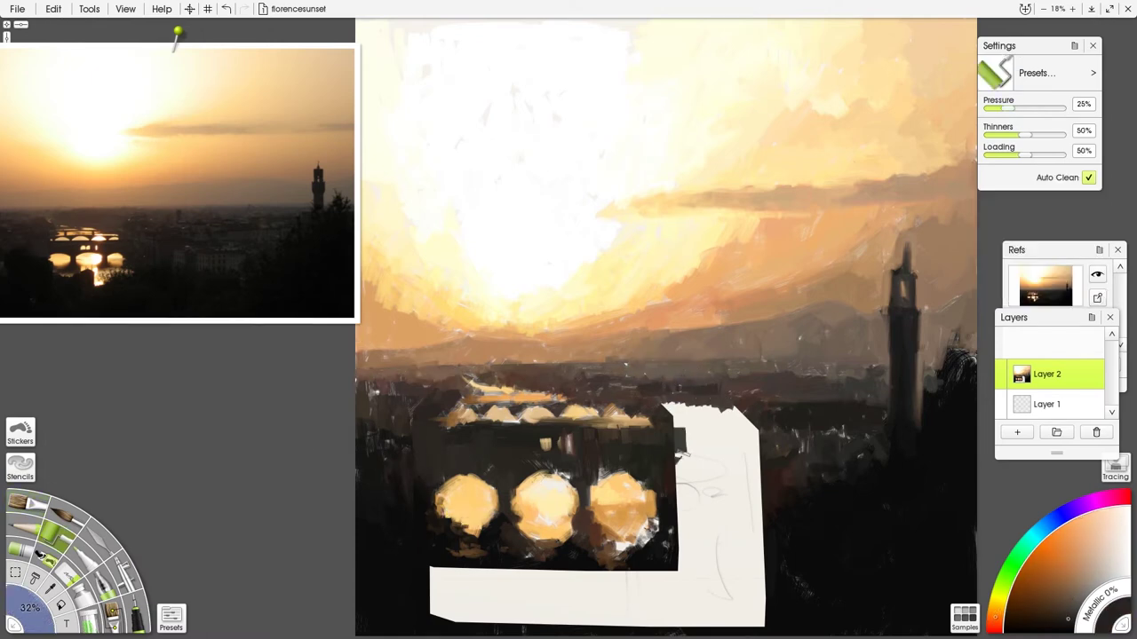
mouse_move(677, 440)
mouse_down()
mouse_move(724, 493)
mouse_move(762, 506)
mouse_move(675, 613)
mouse_move(716, 482)
mouse_move(737, 510)
mouse_up()
drag(435, 569, 444, 604)
mouse_move(533, 532)
mouse_down()
mouse_move(538, 595)
mouse_move(507, 606)
mouse_move(473, 561)
mouse_up()
Cover the rest of the bare patch with sampled orange and dark tones
alt+click(544, 506)
mouse_move(562, 558)
mouse_down()
mouse_move(578, 593)
mouse_move(656, 582)
mouse_up()
alt+click(576, 596)
mouse_move(586, 604)
mouse_down()
mouse_move(607, 622)
mouse_move(506, 613)
mouse_move(453, 629)
mouse_up()
alt+click(550, 618)
drag(613, 613, 658, 577)
drag(577, 586, 621, 613)
alt+click(621, 613)
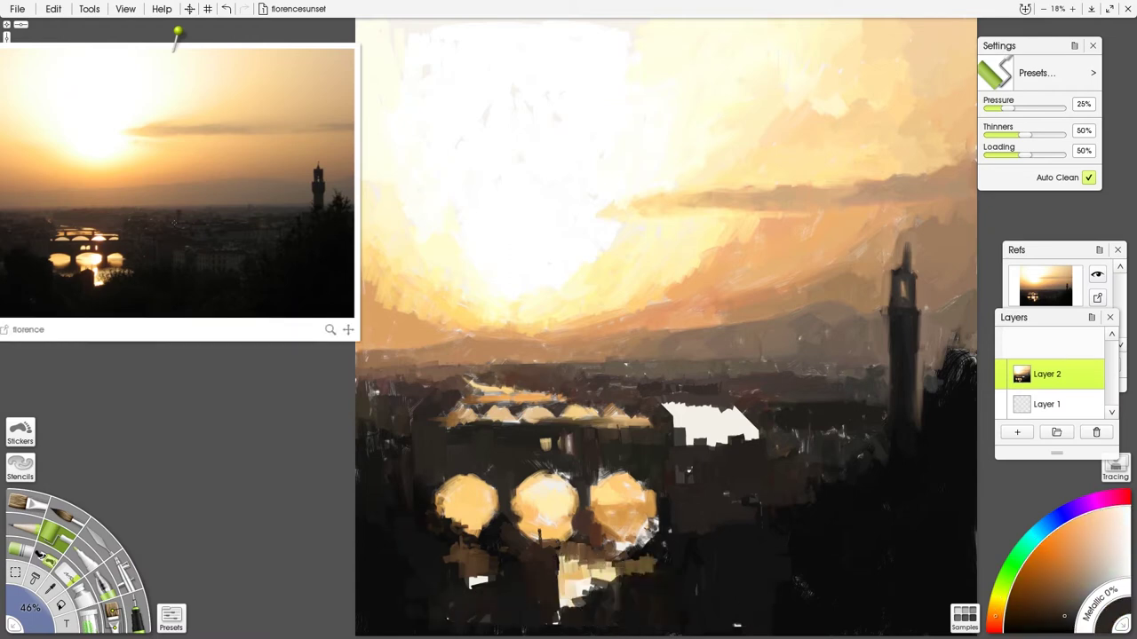
drag(675, 408, 728, 435)
Darken the tower on the right and repaint its top with sampled dark tones
alt+click(729, 434)
alt+click(849, 441)
alt+click(830, 522)
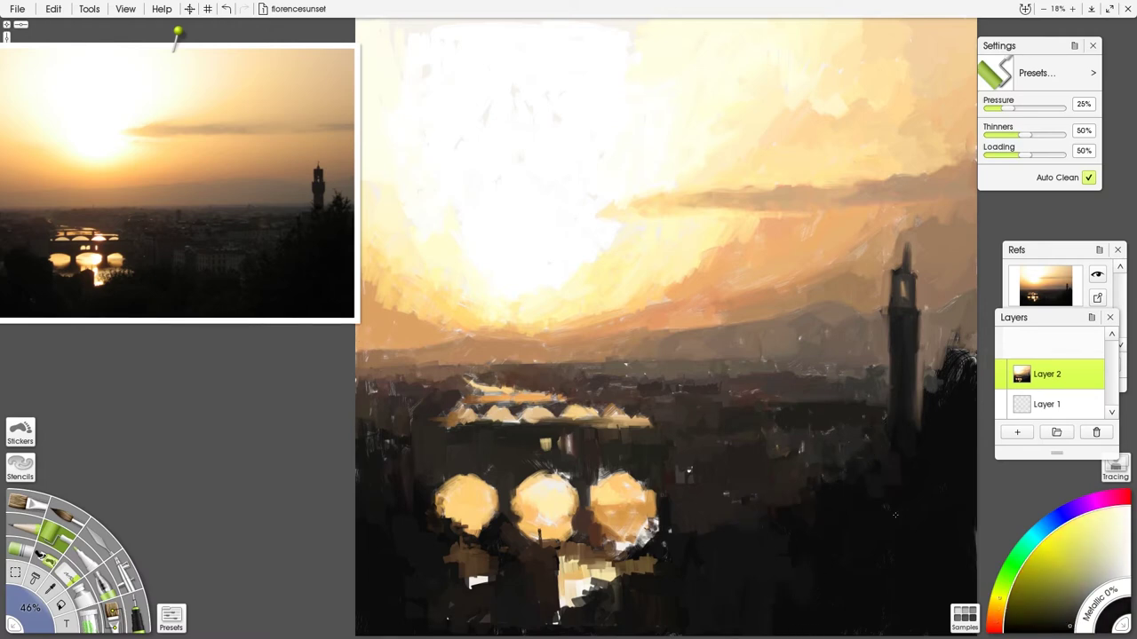
alt+click(883, 450)
drag(883, 449, 905, 271)
alt+click(888, 329)
alt+click(901, 306)
alt+click(904, 284)
drag(870, 313, 924, 320)
With the canvas mirrored, add light orange strokes below the lamps, then restore it
alt+click(783, 256)
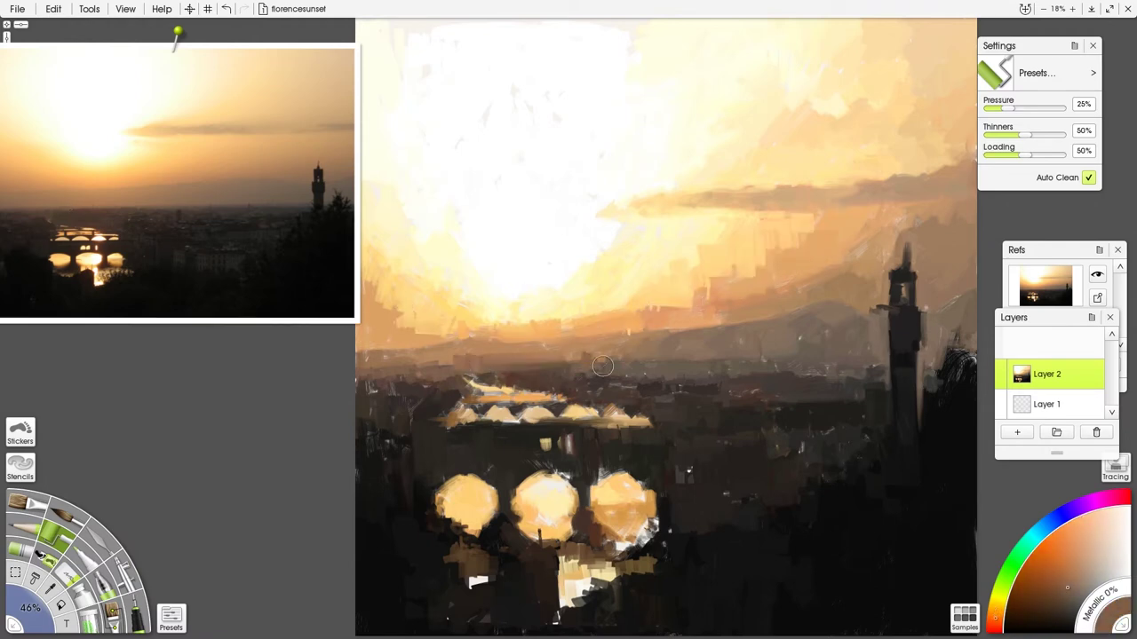
key(ctrl+shift+h)
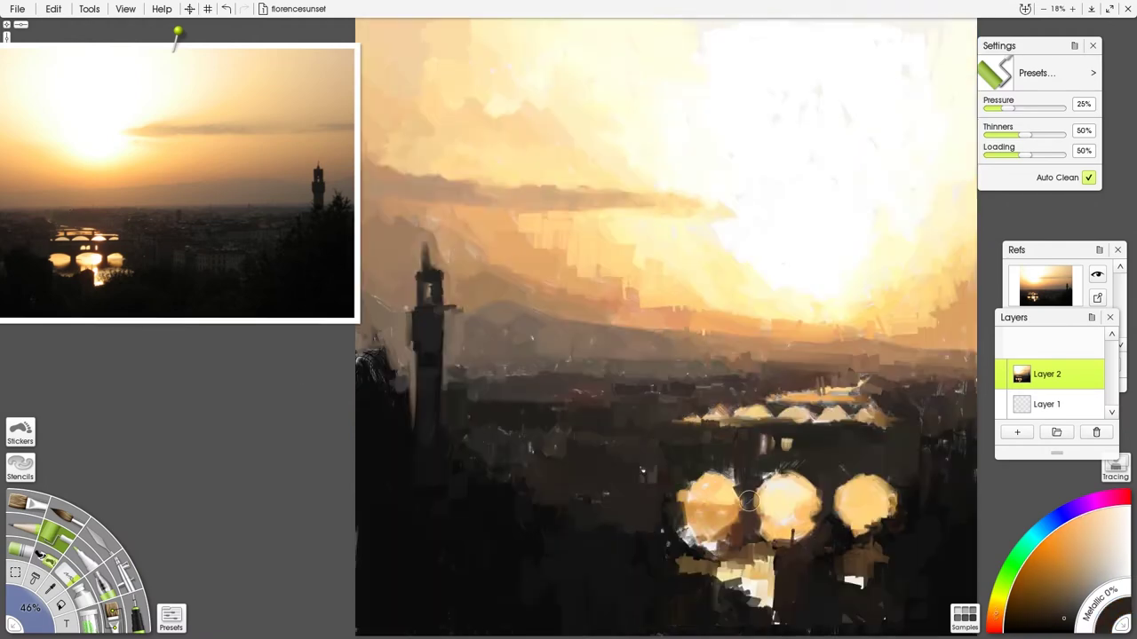
drag(897, 506, 872, 570)
drag(760, 538, 759, 625)
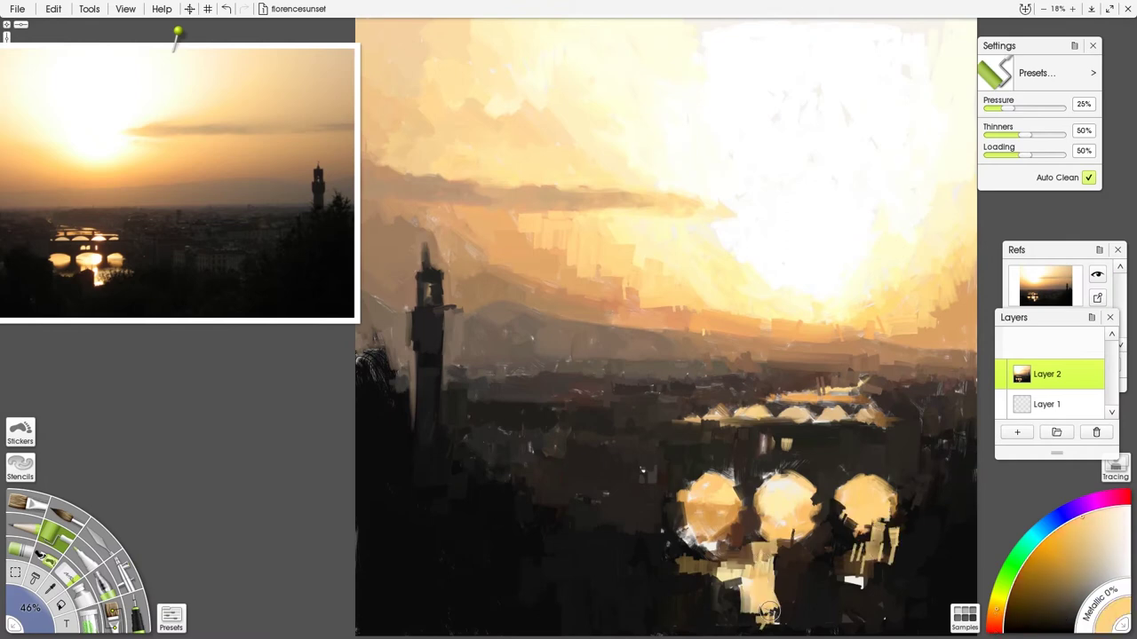
key(ctrl+shift+h)
key(ctrl+shift+h)
key(ctrl+shift+h)
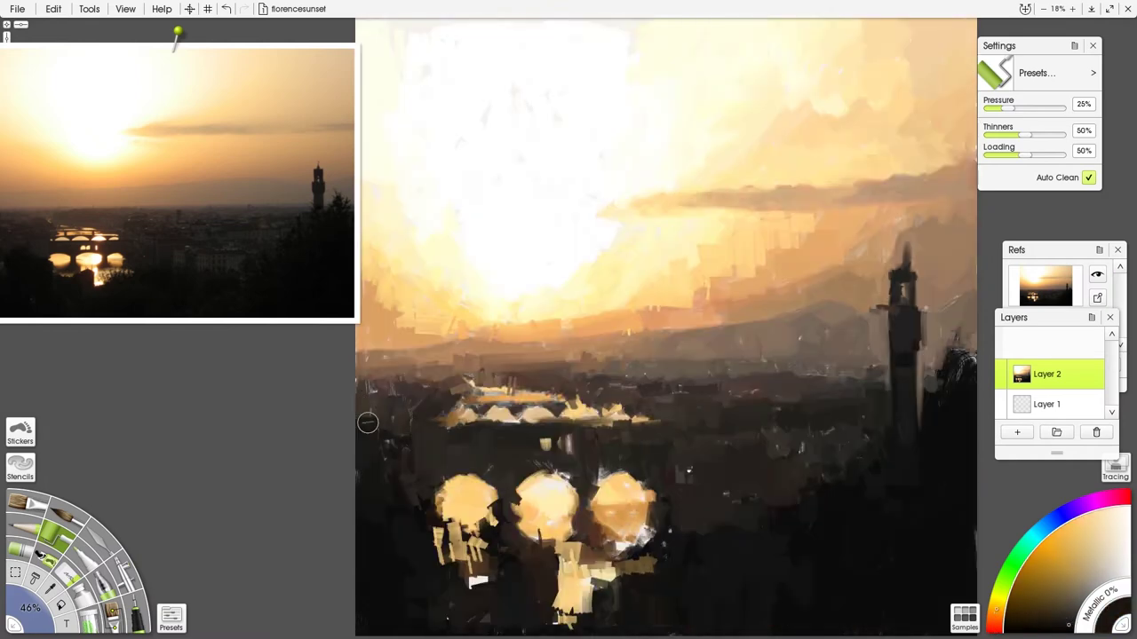
alt+click(387, 410)
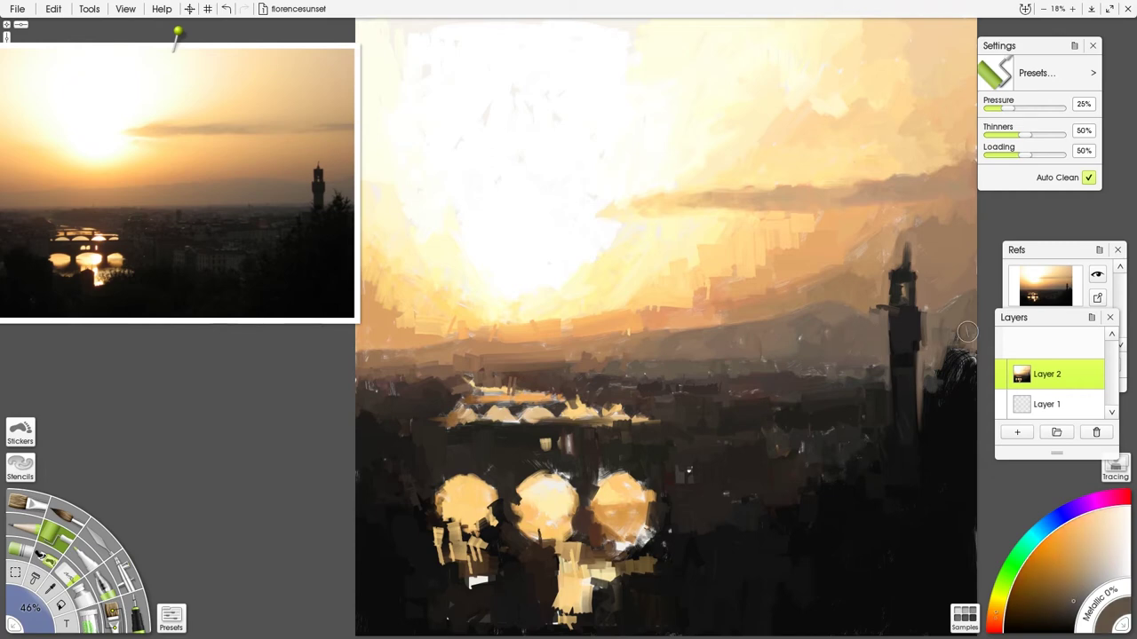
alt+click(825, 371)
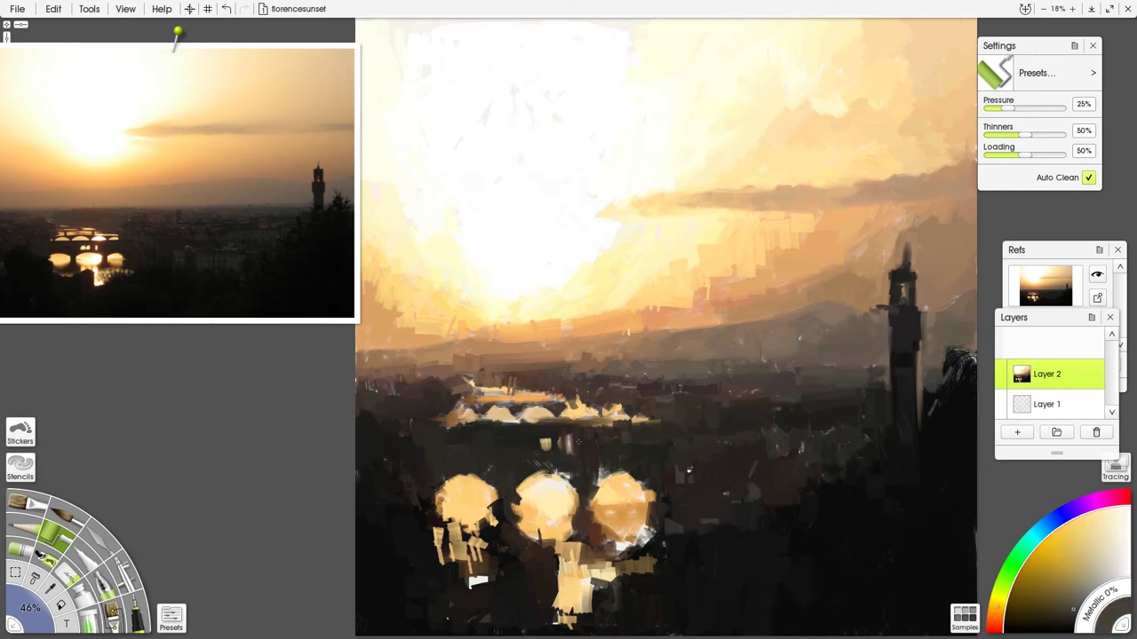
alt+click(578, 442)
Add light dabs near the bridge, then smear the sky band above the horizon with the palette knife
drag(542, 442, 579, 444)
click(102, 544)
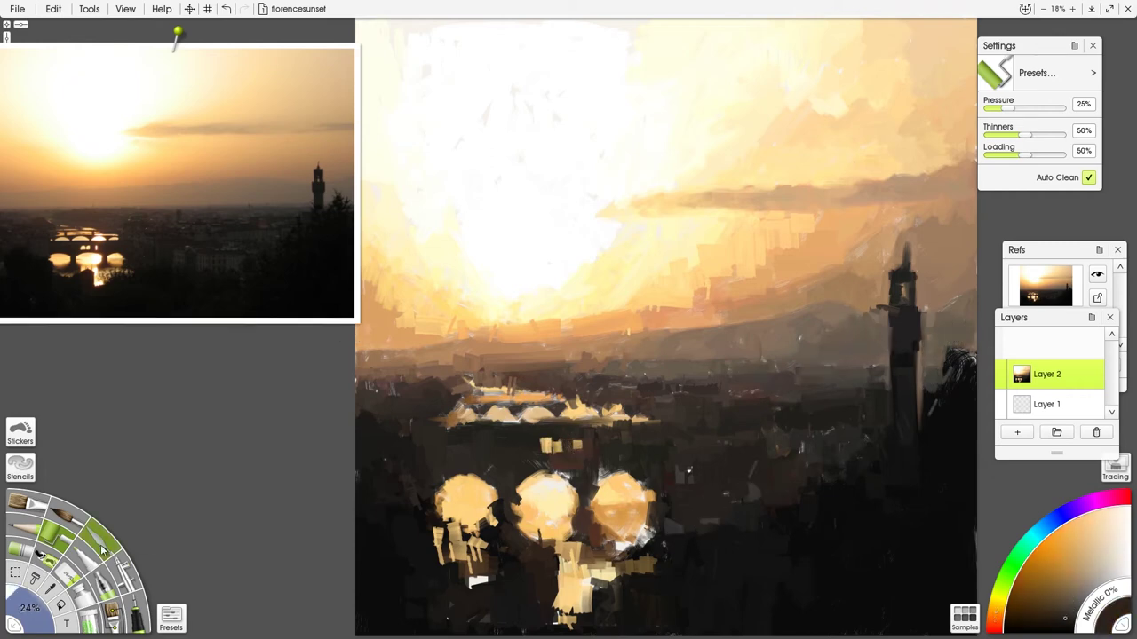
click(102, 550)
mouse_move(594, 315)
mouse_down()
mouse_move(623, 322)
mouse_move(622, 289)
mouse_move(705, 319)
mouse_move(752, 247)
mouse_move(808, 331)
mouse_up()
drag(584, 324, 540, 327)
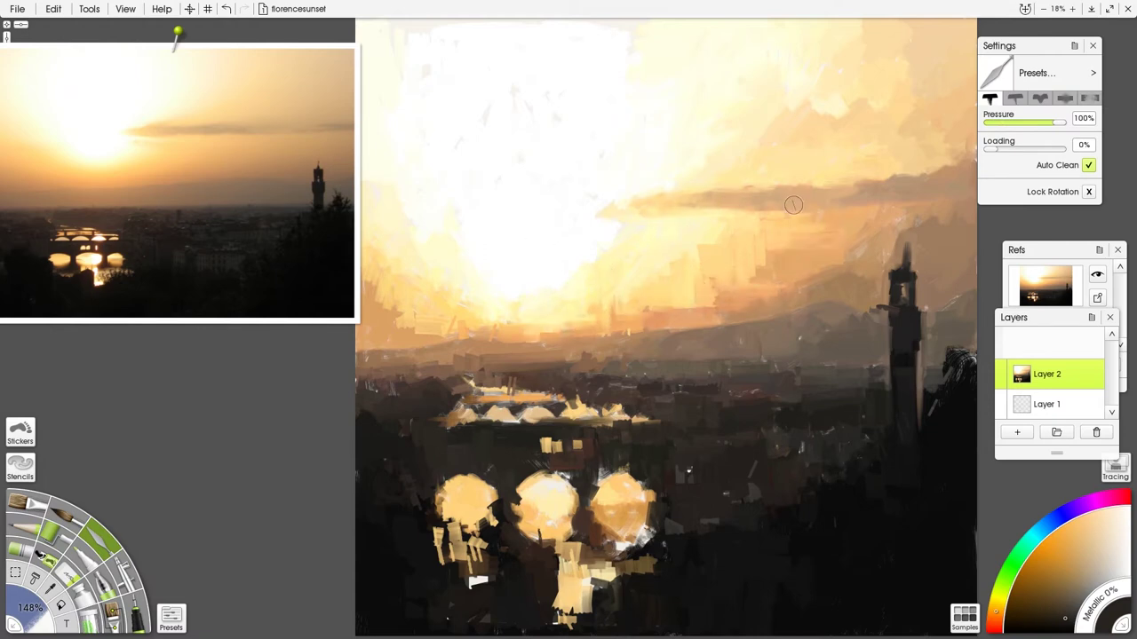
key(])
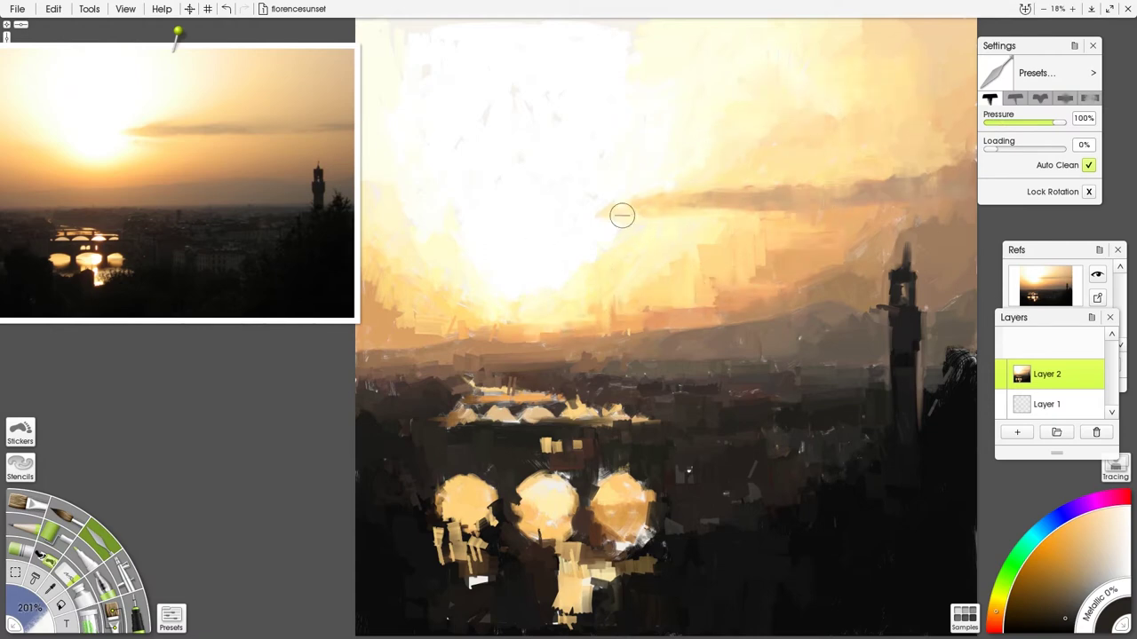
Blend the horizon and city band with a larger knife, darkening the bridge arches and tower silhouette
drag(400, 342, 661, 340)
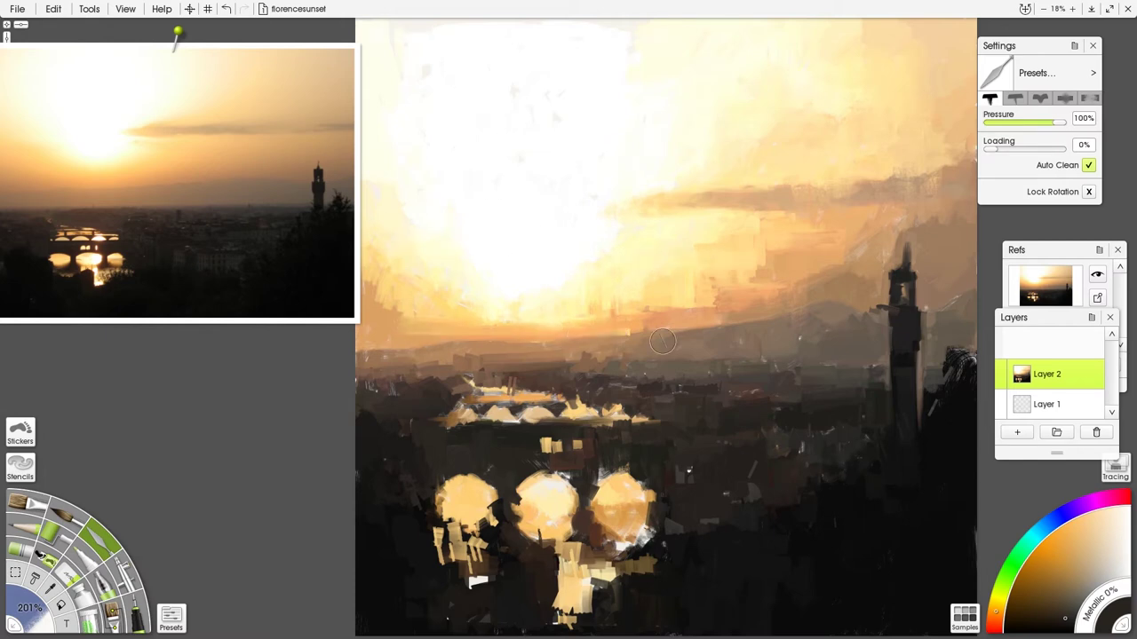
mouse_move(814, 327)
mouse_down()
mouse_move(886, 401)
mouse_move(966, 318)
mouse_up()
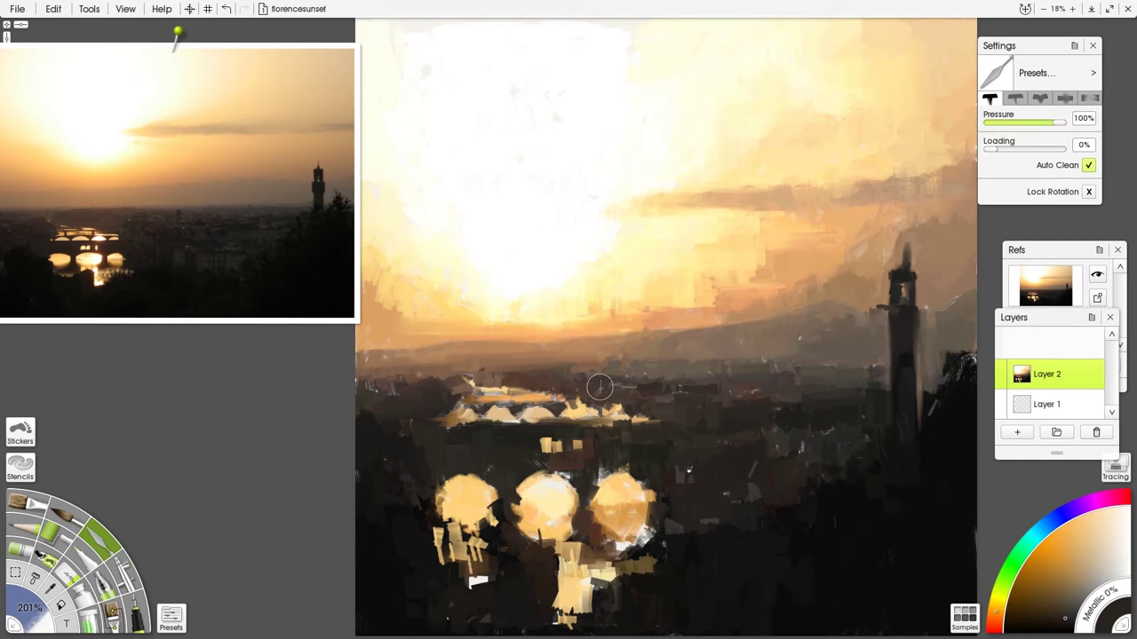
drag(600, 387, 718, 419)
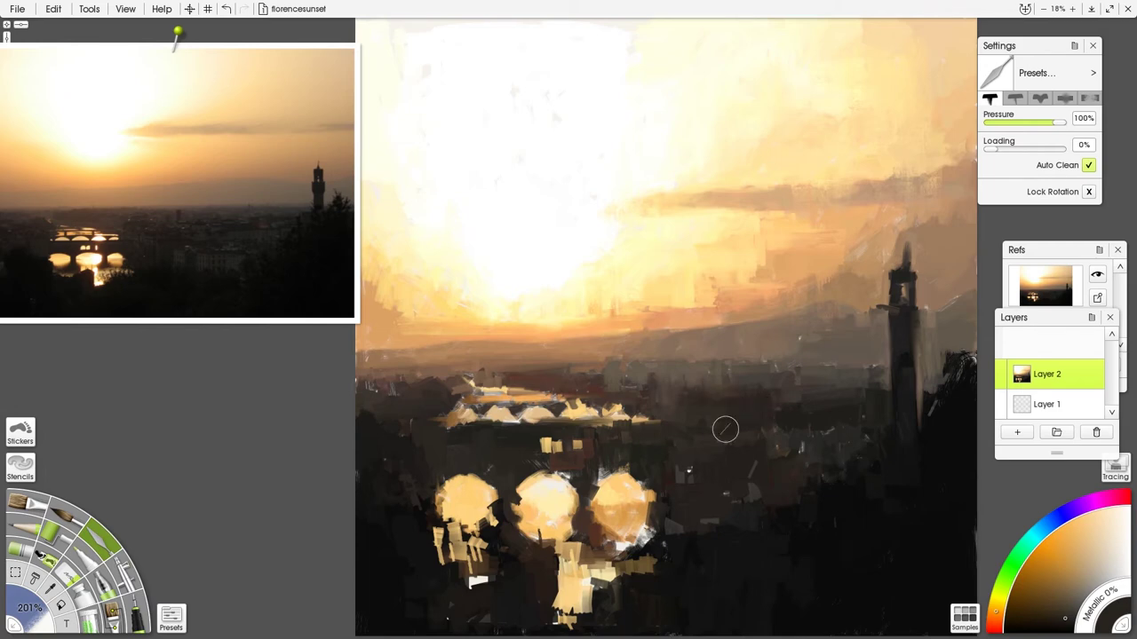
mouse_move(409, 447)
mouse_down()
mouse_move(612, 429)
mouse_move(508, 486)
mouse_move(587, 481)
mouse_move(682, 501)
mouse_move(628, 398)
mouse_move(558, 437)
mouse_up()
drag(417, 380, 613, 377)
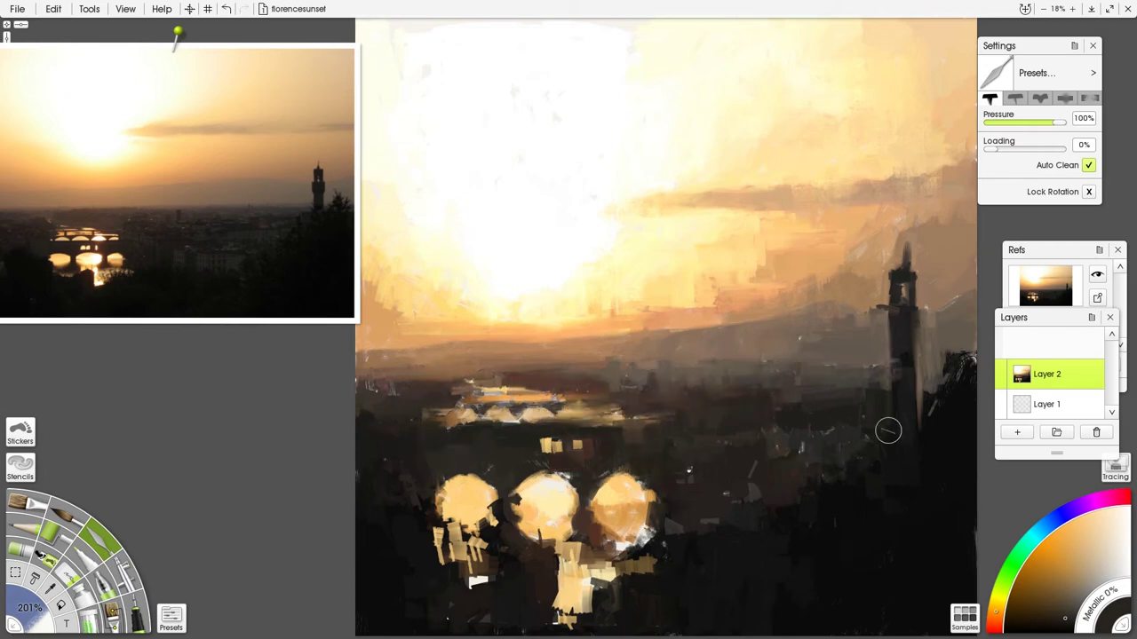
mouse_move(889, 429)
mouse_down()
mouse_move(749, 549)
mouse_move(567, 554)
mouse_move(554, 500)
mouse_move(514, 529)
mouse_move(397, 546)
mouse_move(465, 496)
mouse_move(417, 475)
mouse_move(641, 492)
mouse_move(652, 537)
mouse_move(629, 529)
mouse_move(627, 574)
mouse_move(664, 584)
mouse_move(610, 621)
mouse_move(547, 602)
mouse_move(541, 559)
mouse_move(454, 574)
mouse_move(480, 615)
mouse_move(448, 619)
mouse_up()
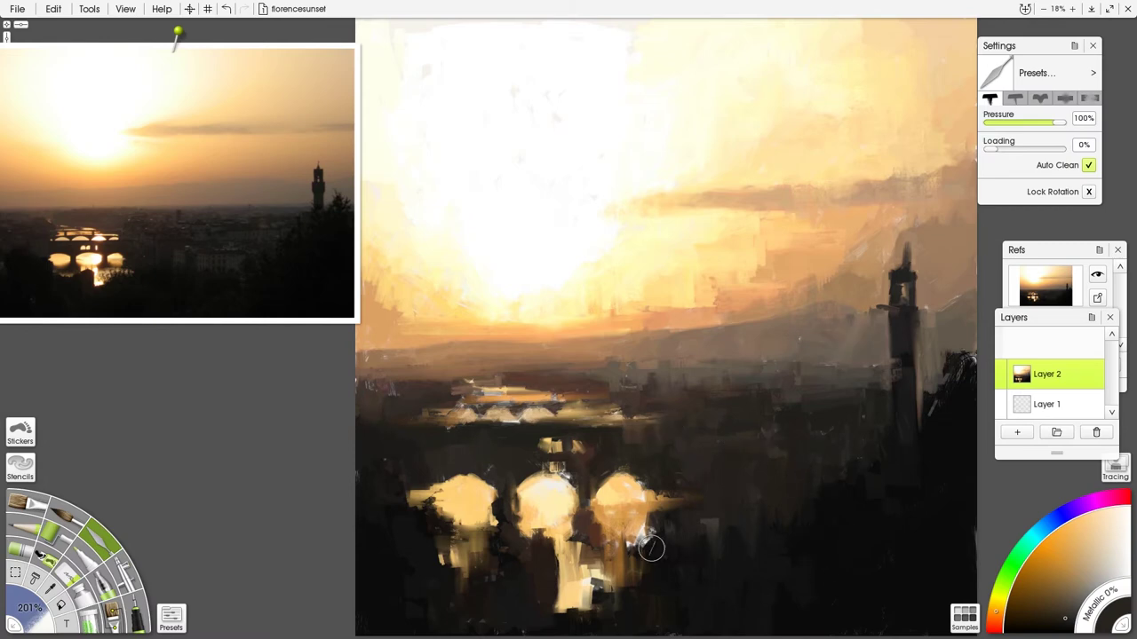
mouse_move(923, 409)
mouse_down()
mouse_move(927, 350)
mouse_move(893, 351)
mouse_up()
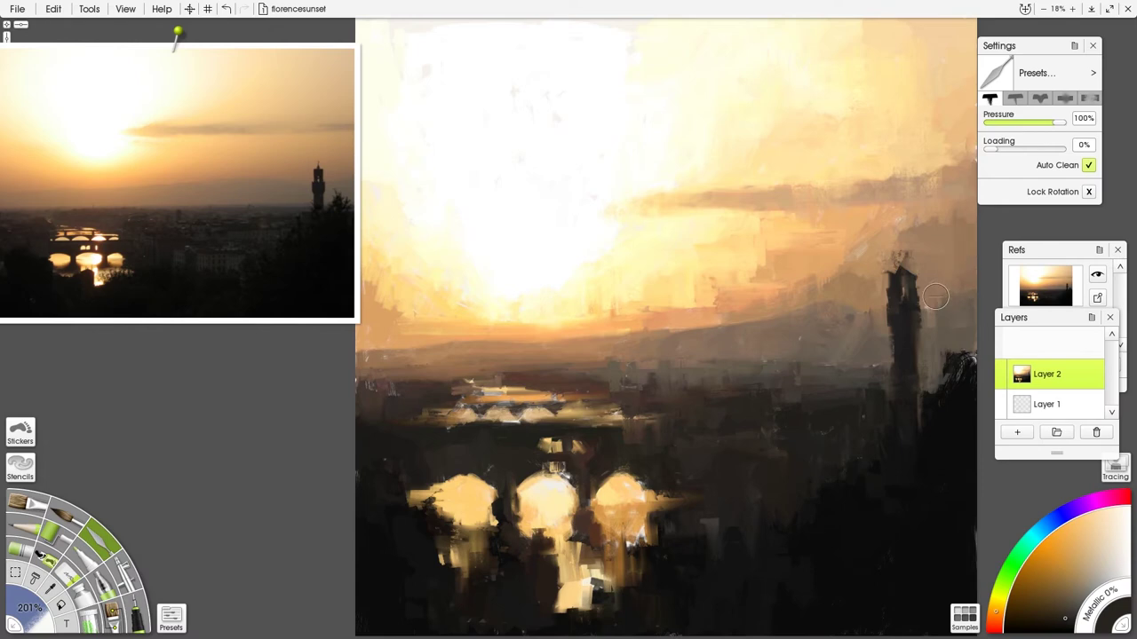
drag(507, 432, 637, 434)
With the canvas mirrored, paint dark horizon buildings, darken the bridge deck and reshape the tower
key(ctrl+alt+h)
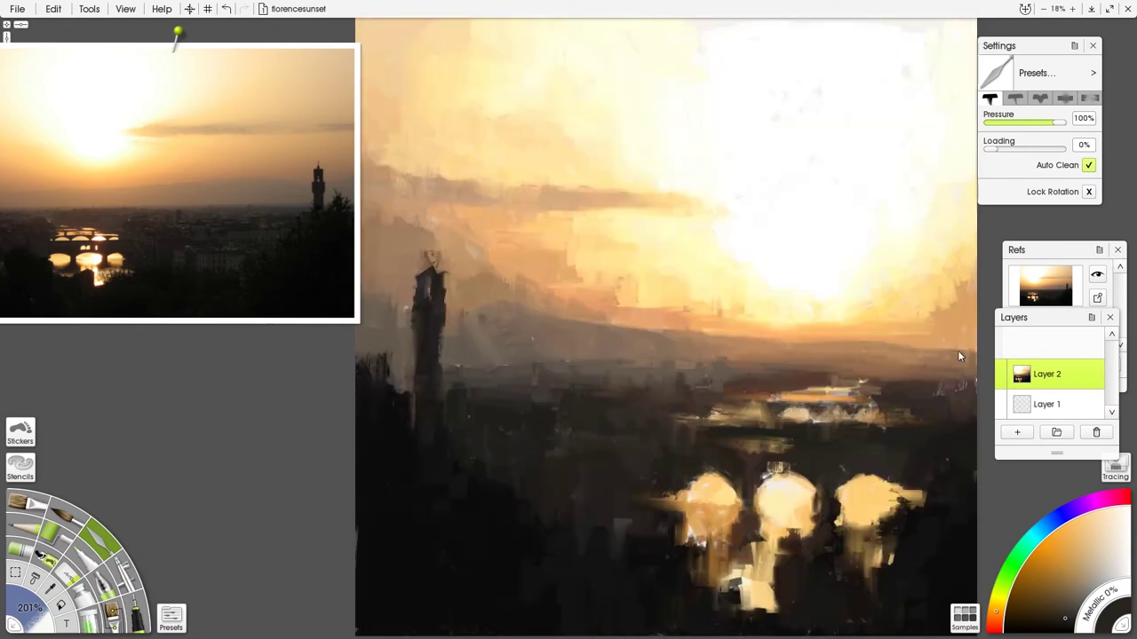
drag(813, 380, 948, 373)
mouse_move(725, 437)
mouse_down()
mouse_move(631, 434)
mouse_move(835, 555)
mouse_up()
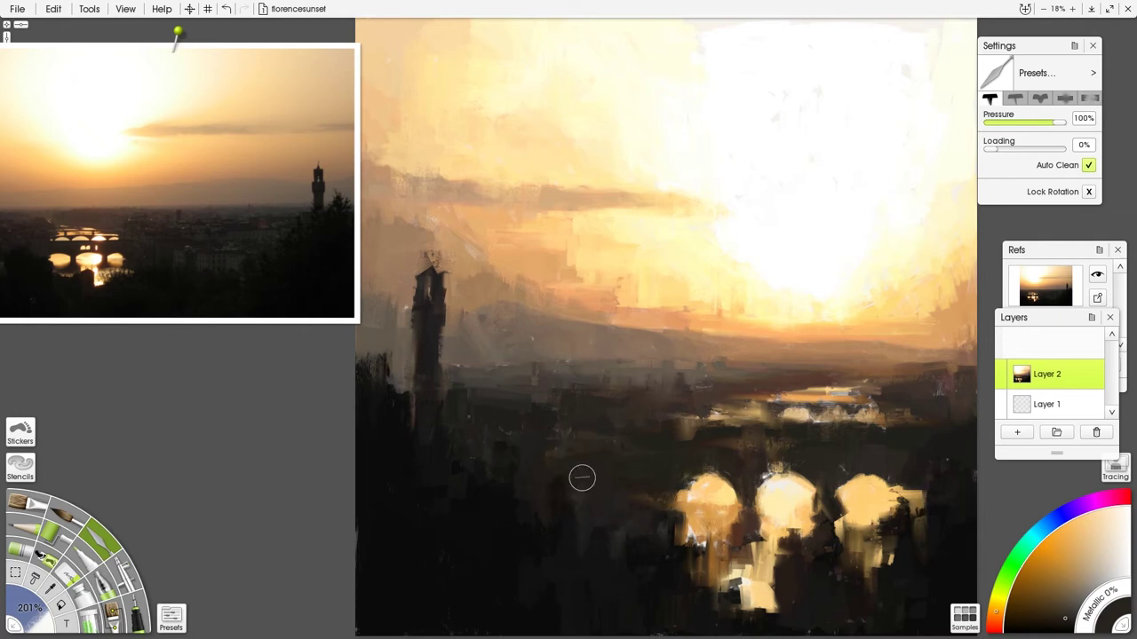
mouse_move(467, 358)
mouse_down()
mouse_move(409, 264)
mouse_move(422, 332)
mouse_move(411, 303)
mouse_up()
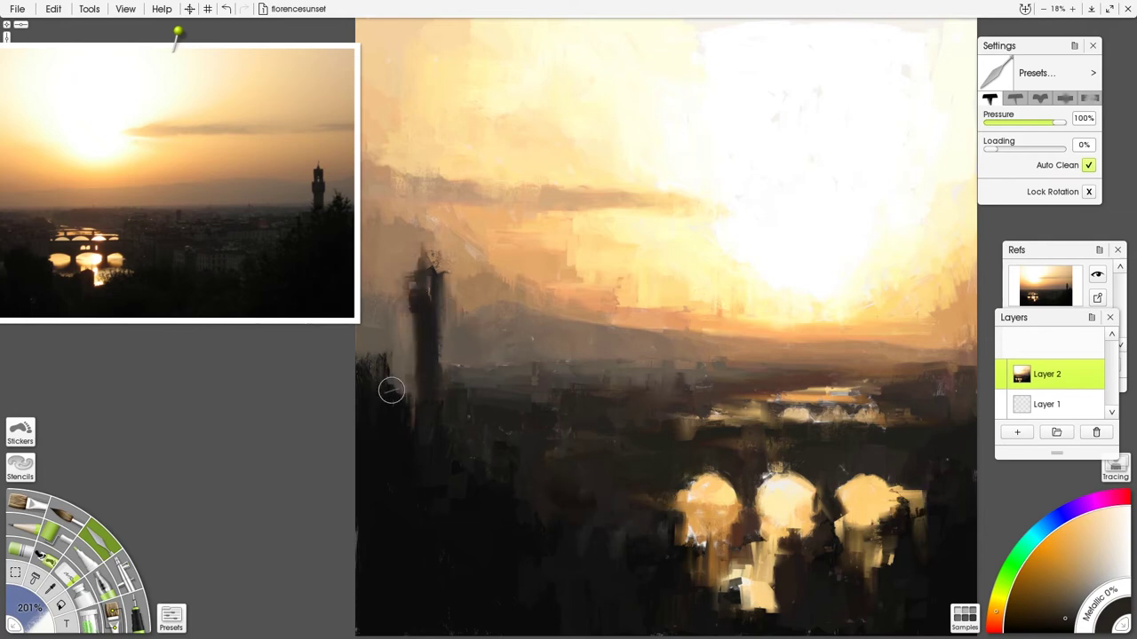
drag(750, 582, 730, 511)
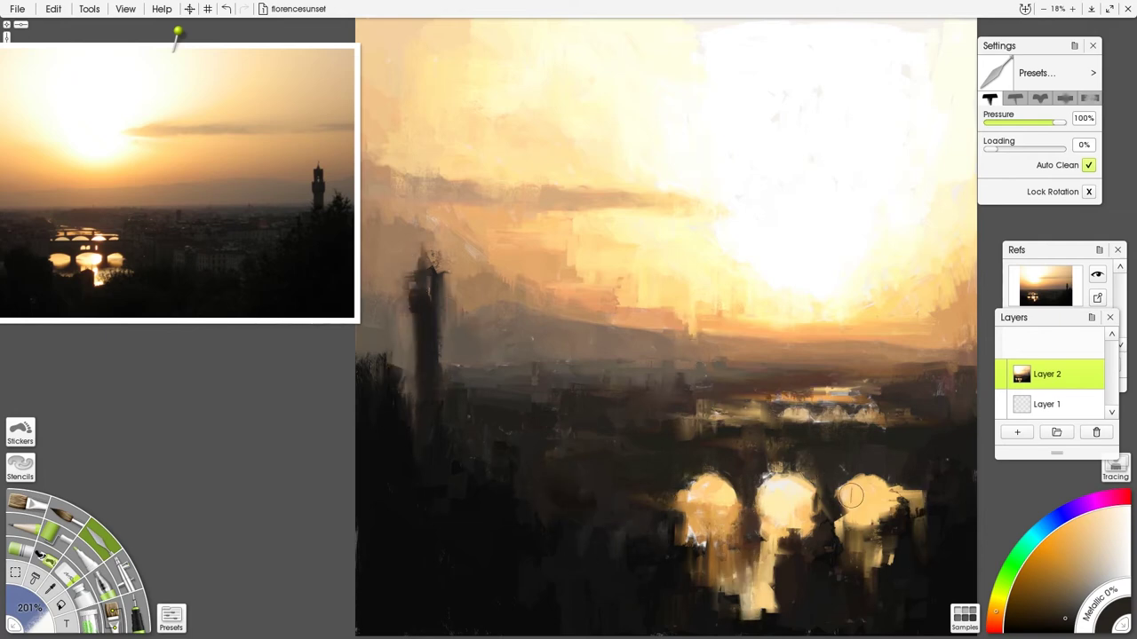
key(ctrl+shift+h)
key(ctrl+shift+h)
key(ctrl+shift+h)
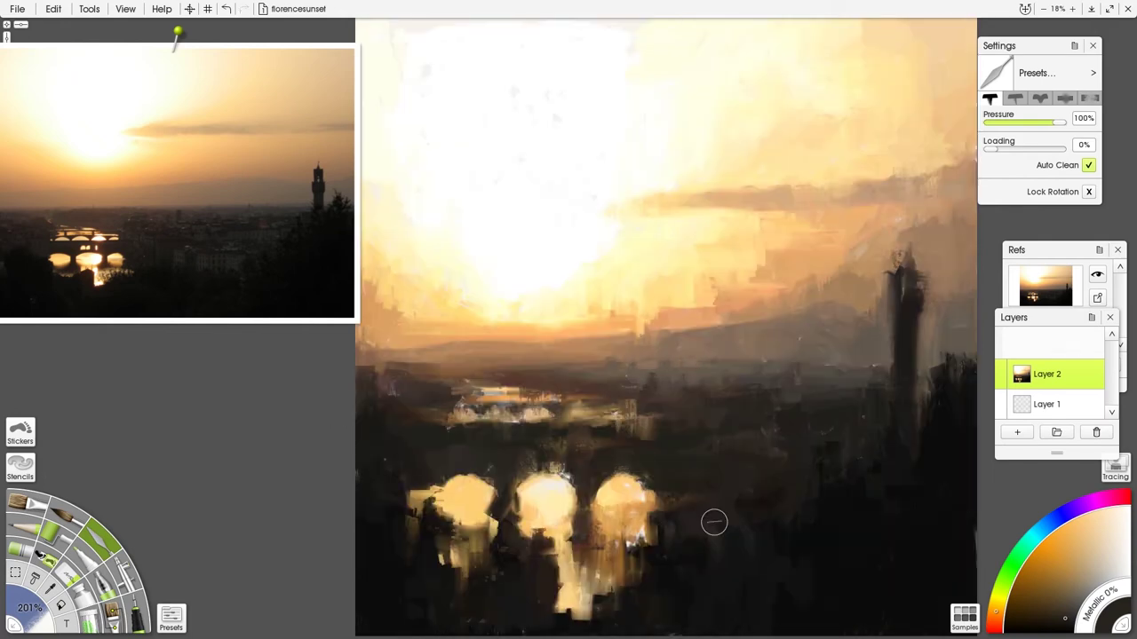
click(108, 614)
Switch to the enlarged Custom5 brush preset and darken the area left of the bridge arches
click(170, 617)
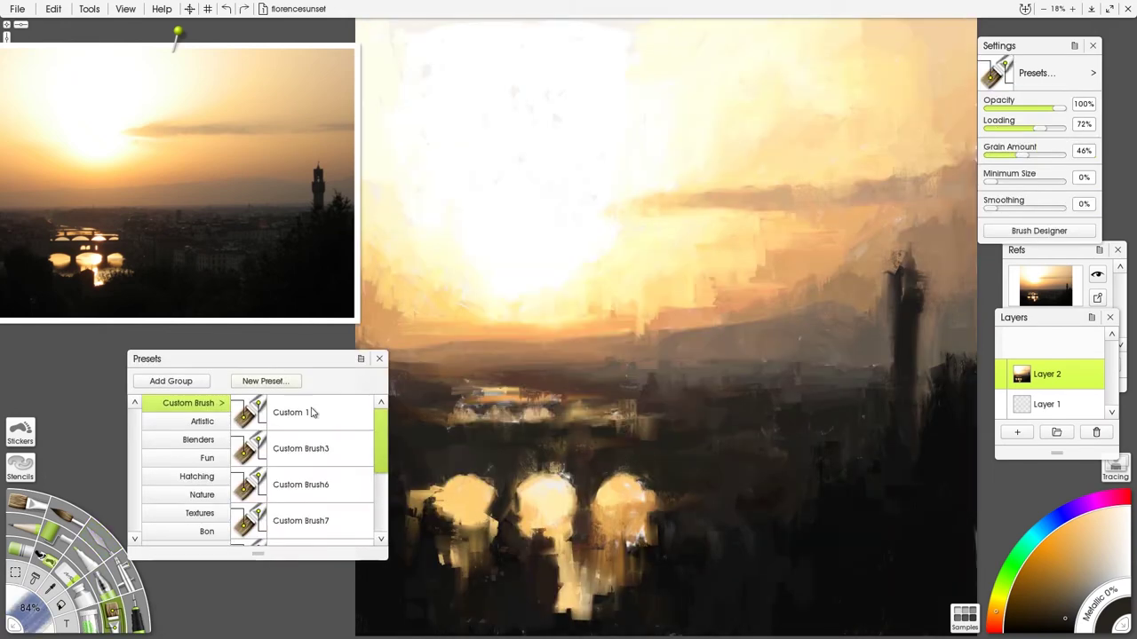
click(304, 444)
click(302, 492)
key(bracketright)
key(bracketright)
key(bracketright)
key(bracketright)
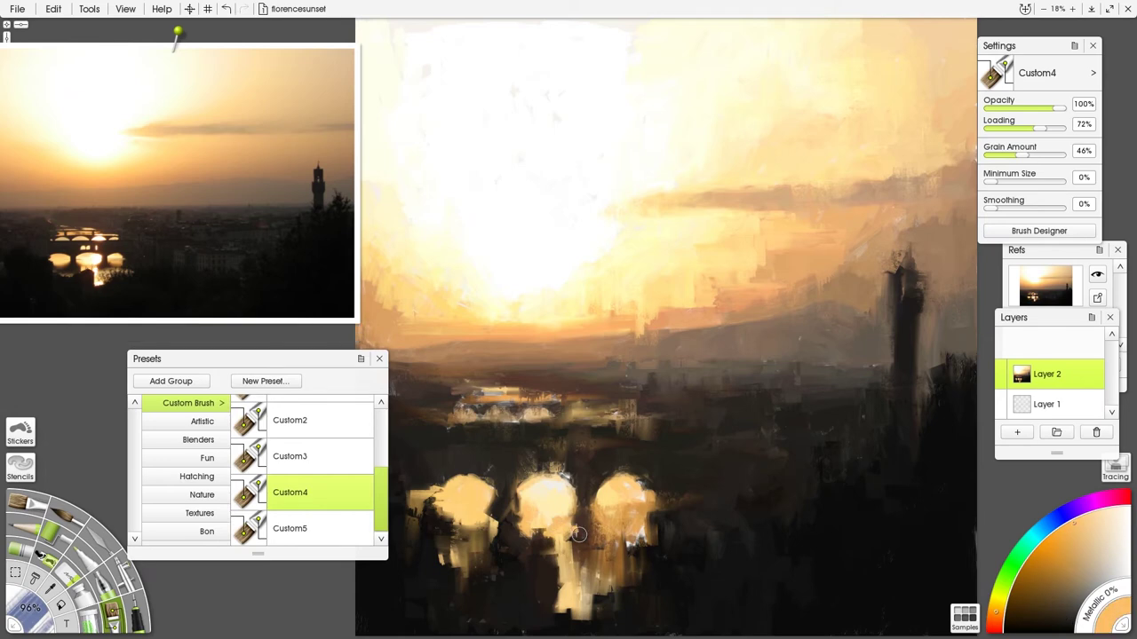
drag(222, 359, 178, 335)
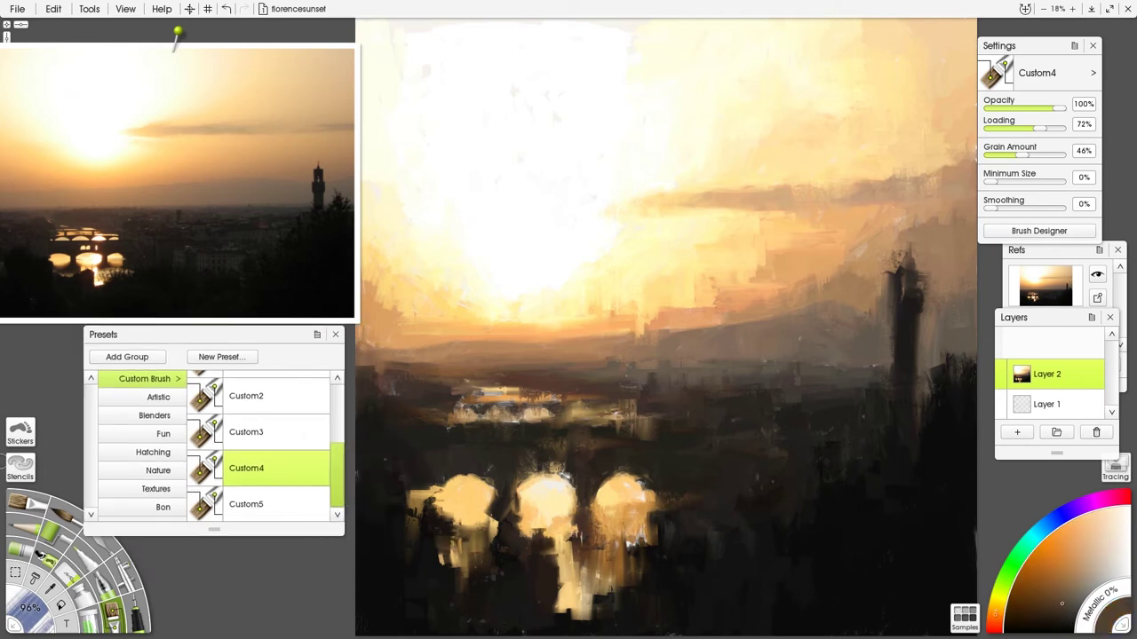
click(275, 504)
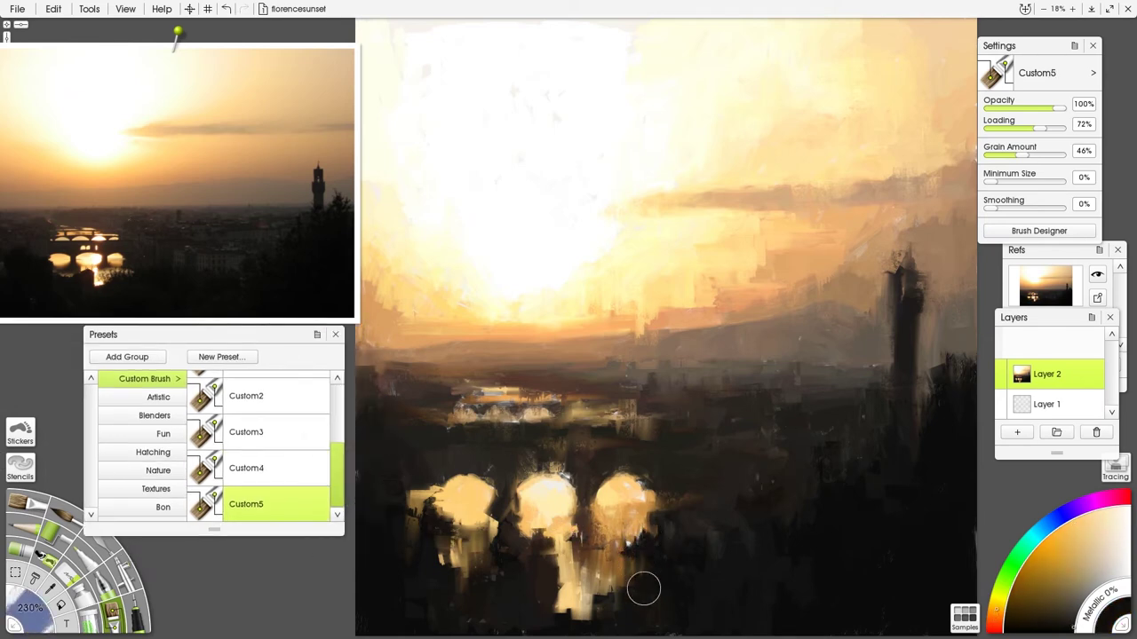
drag(445, 576, 442, 540)
Sample browns, oranges and yellows around the bridge, then mirror the canvas to check and flip back
alt+click(363, 409)
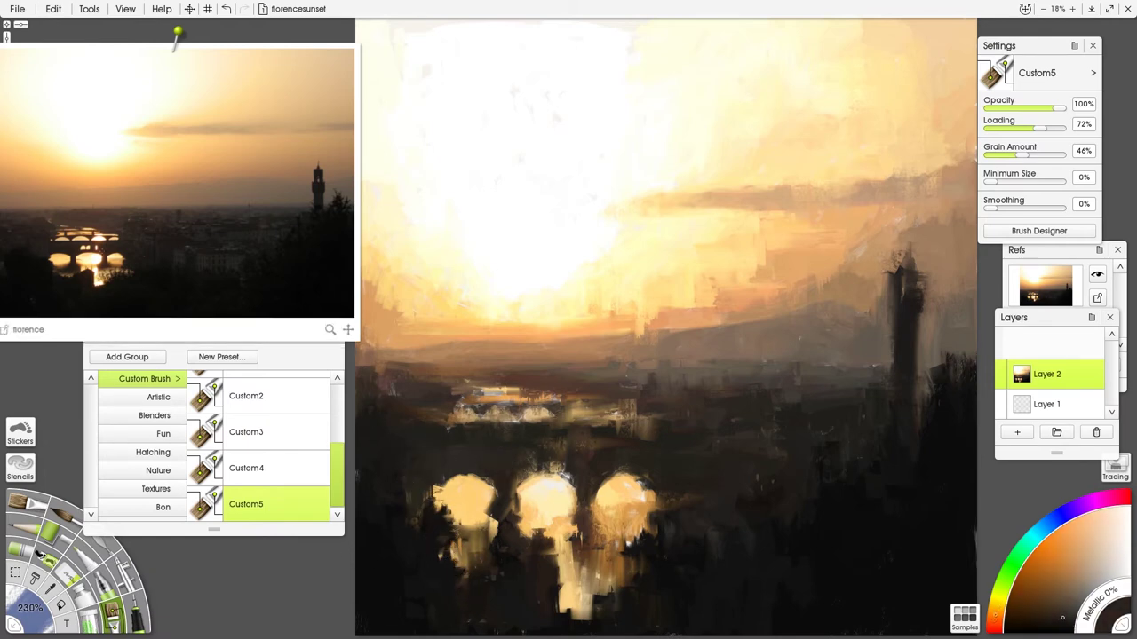
alt+click(630, 441)
alt+click(540, 469)
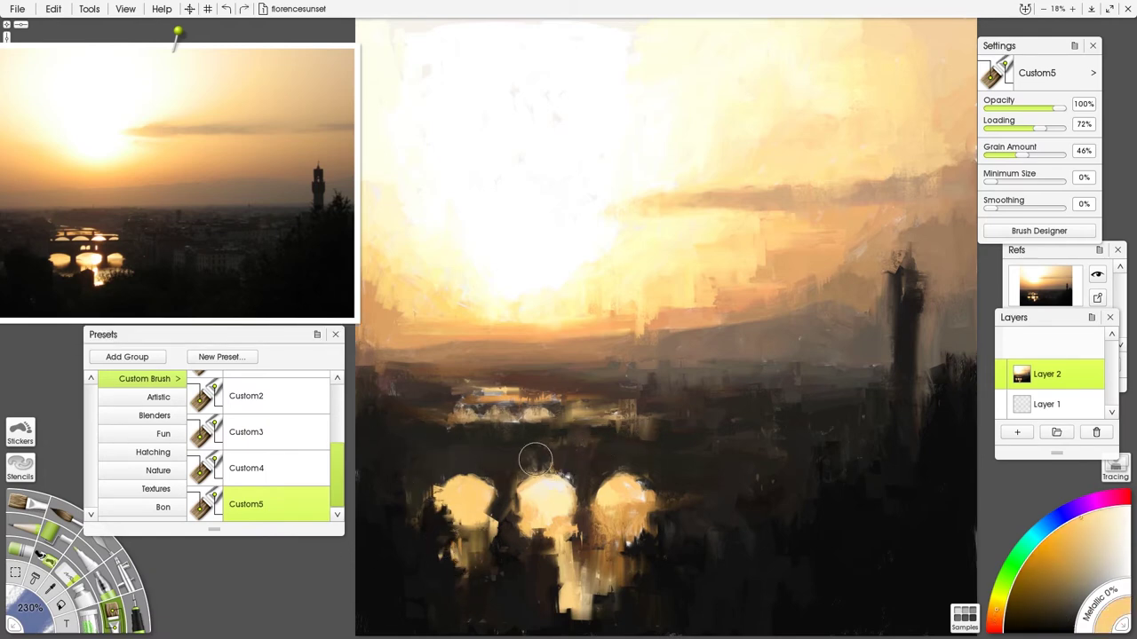
alt+click(548, 417)
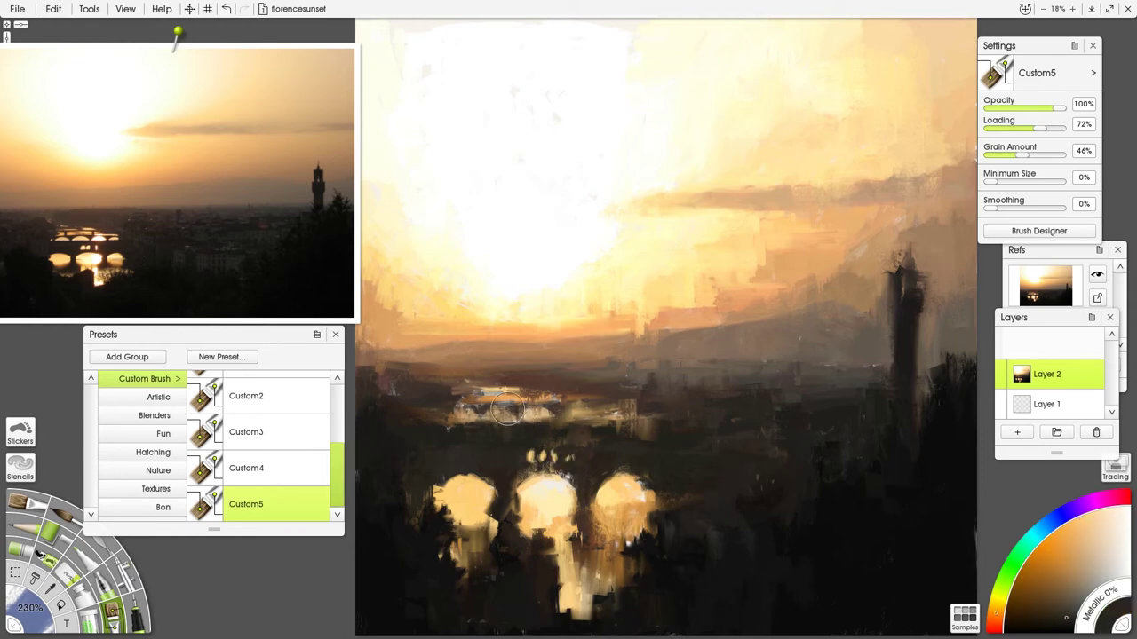
alt+click(476, 374)
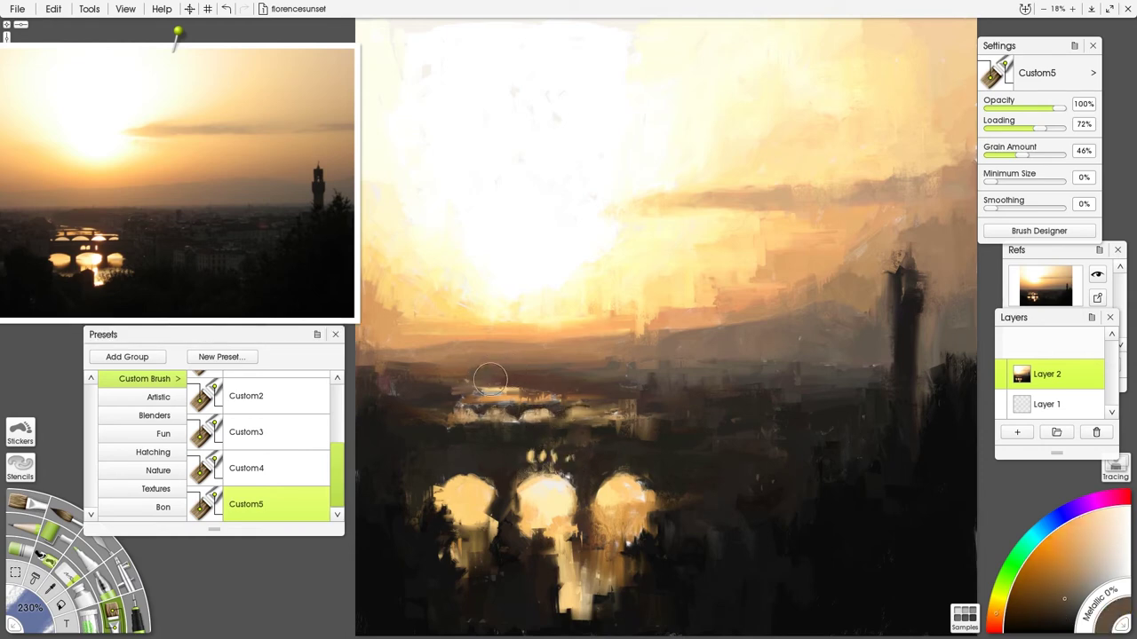
alt+click(502, 376)
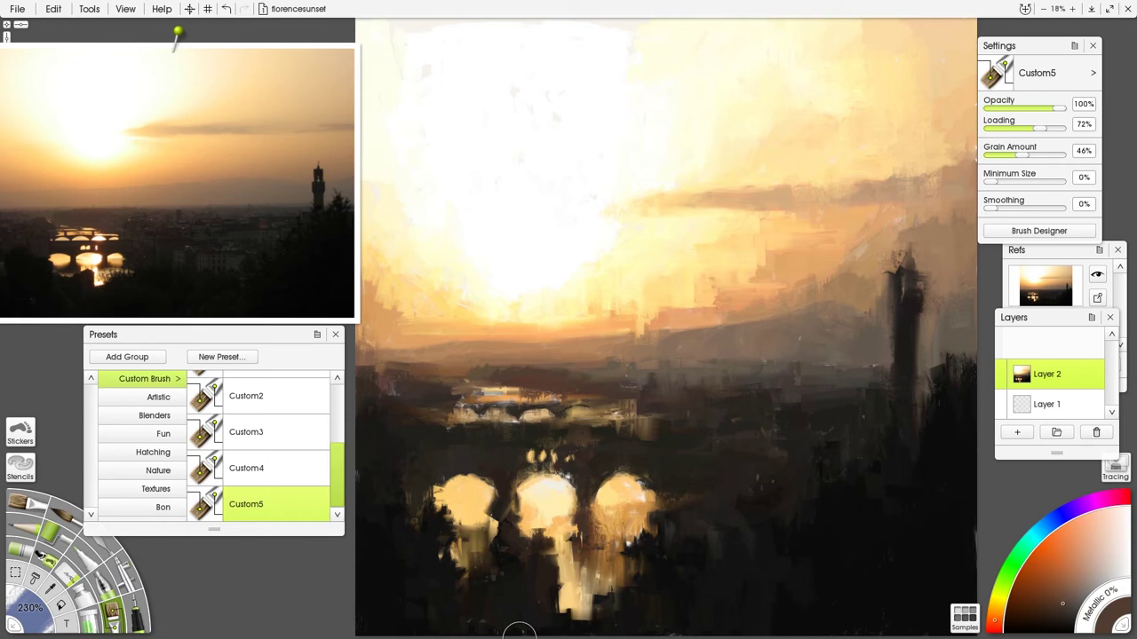
alt+click(653, 378)
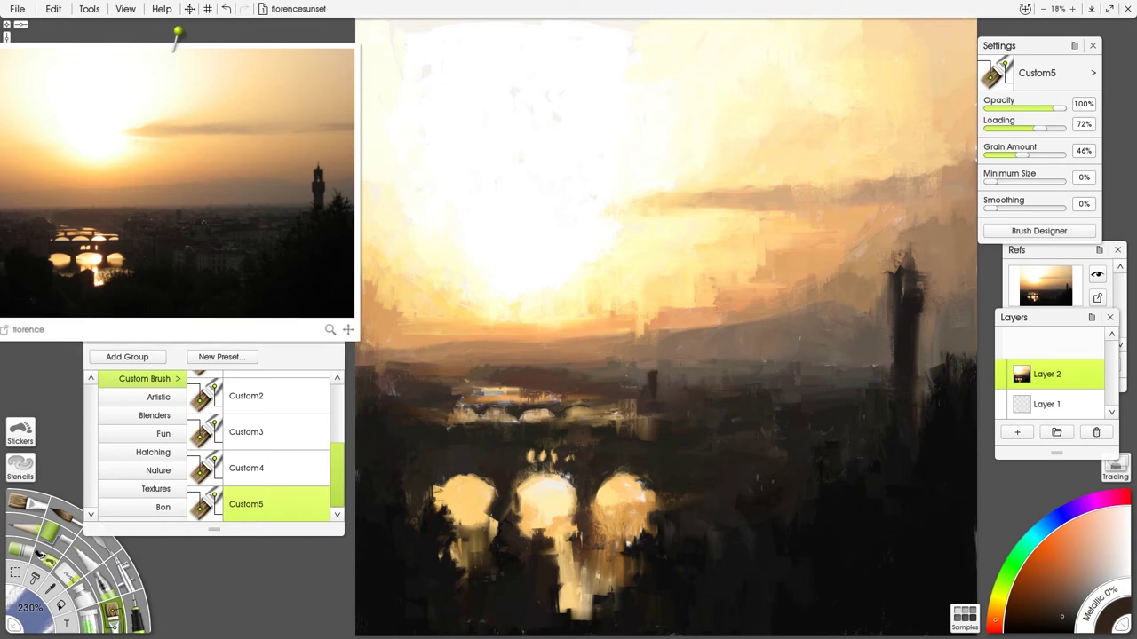
alt+click(668, 400)
alt+click(832, 417)
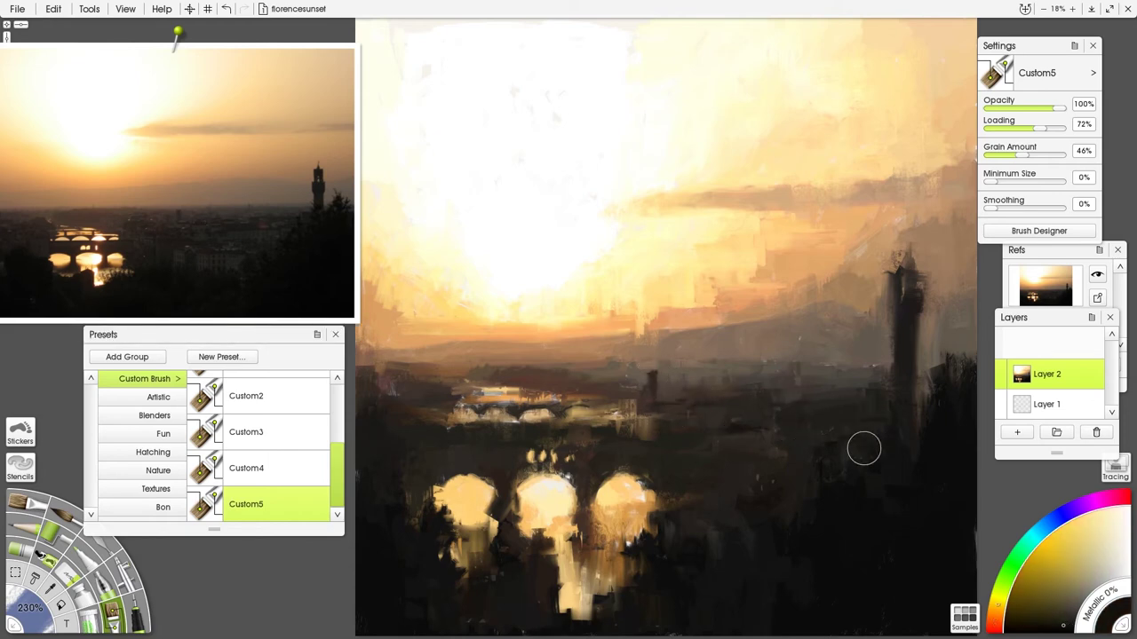
alt+click(436, 421)
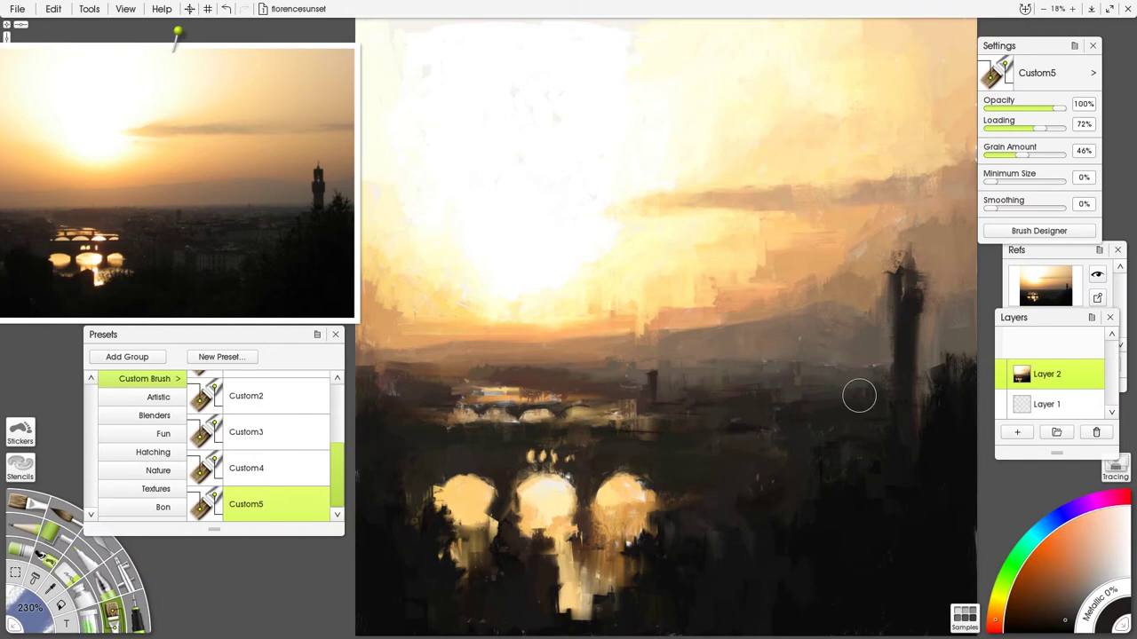
key(h)
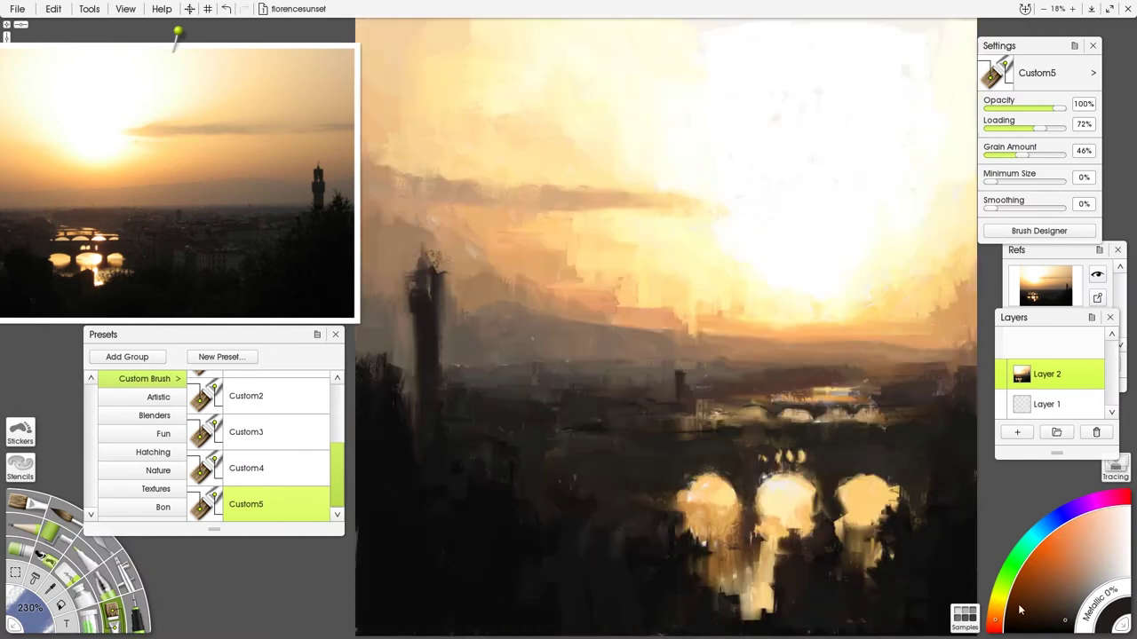
key(h)
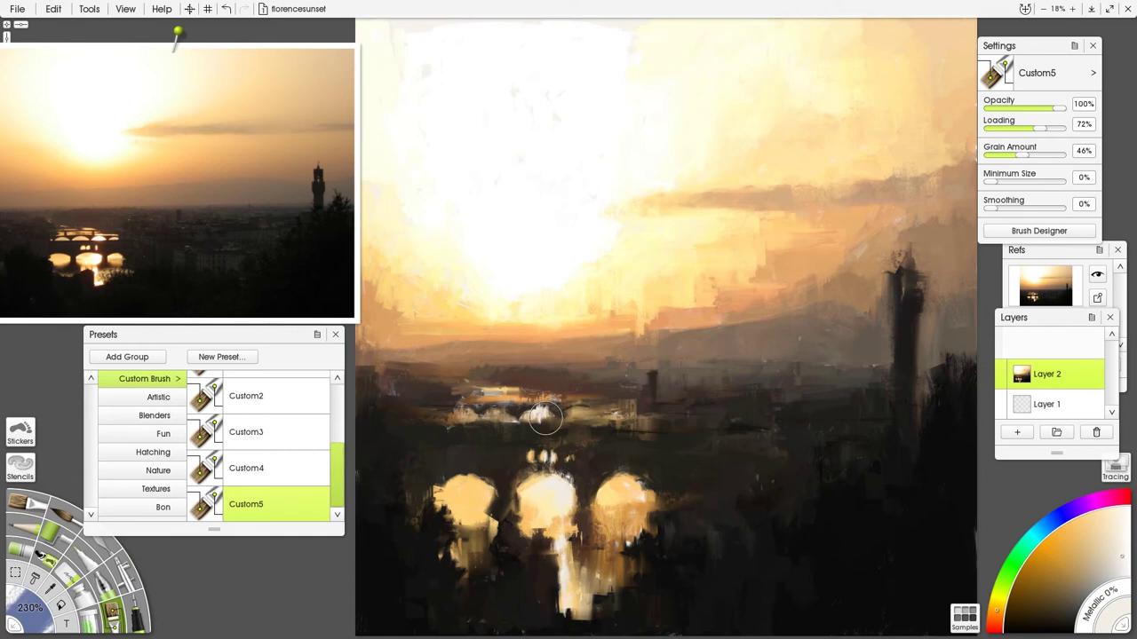
Sample dark reddish-brown and orange-brown tones from around the tower
click(1034, 563)
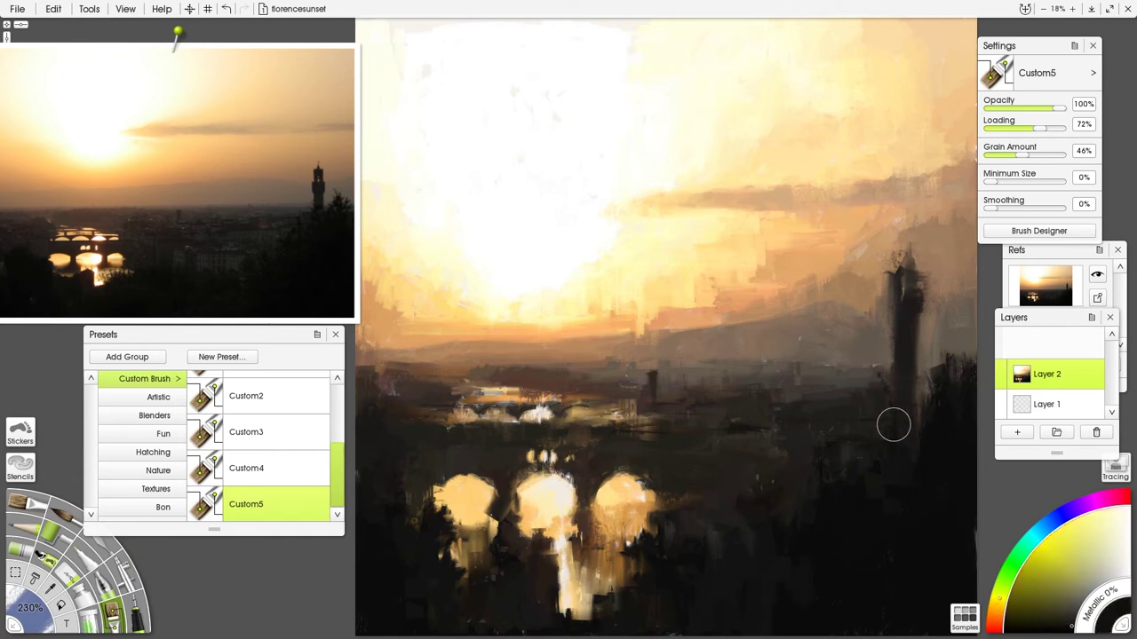
alt+click(942, 329)
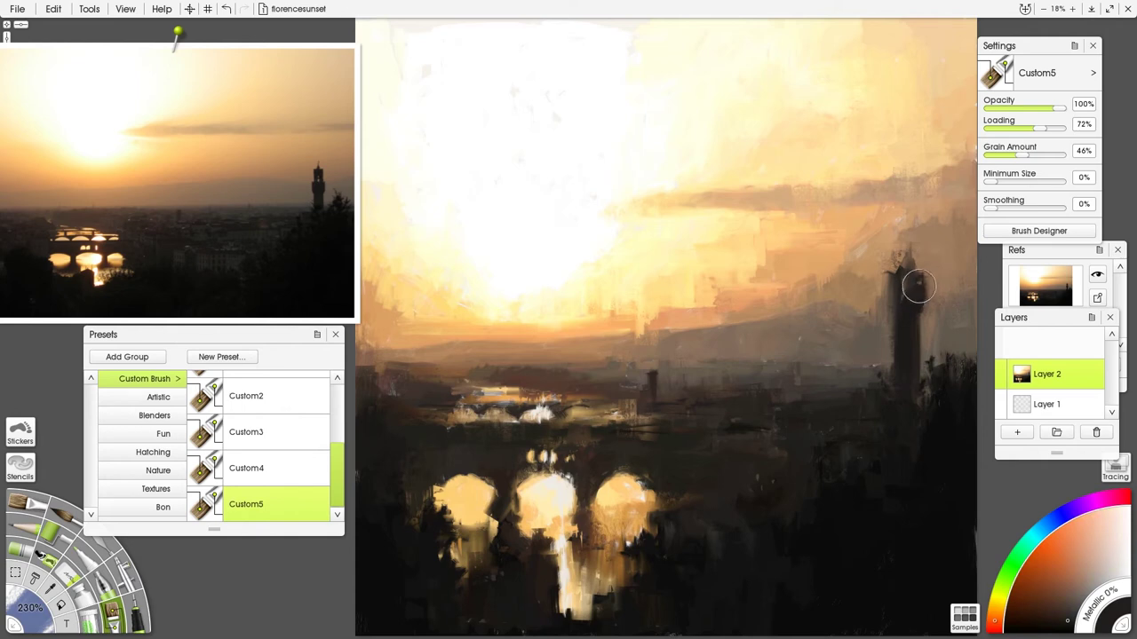
alt+click(884, 356)
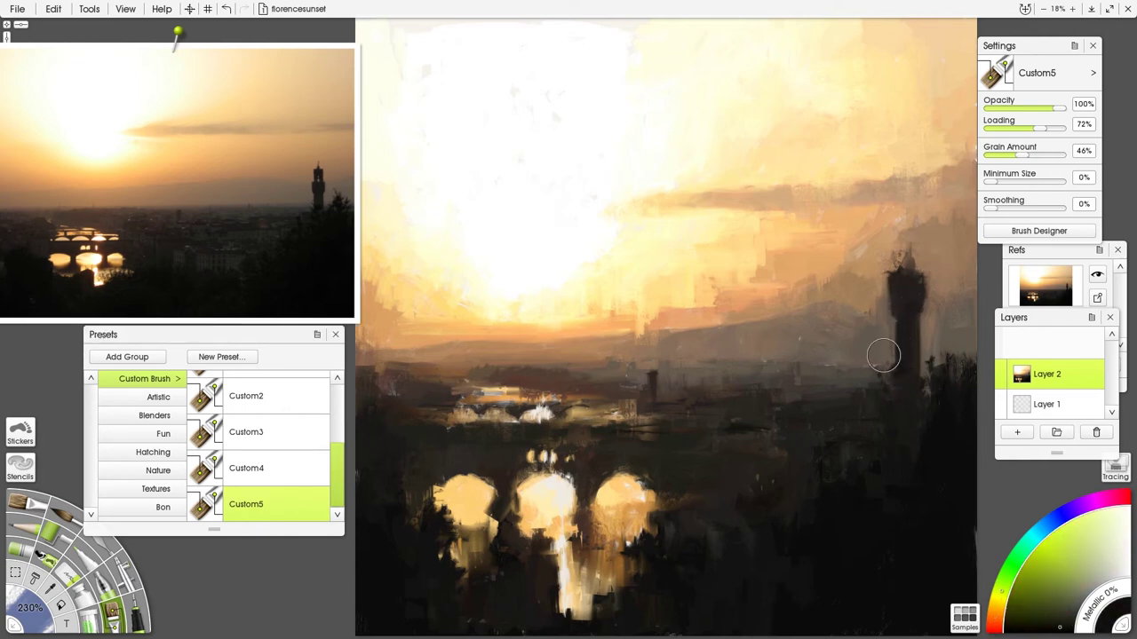
alt+click(896, 283)
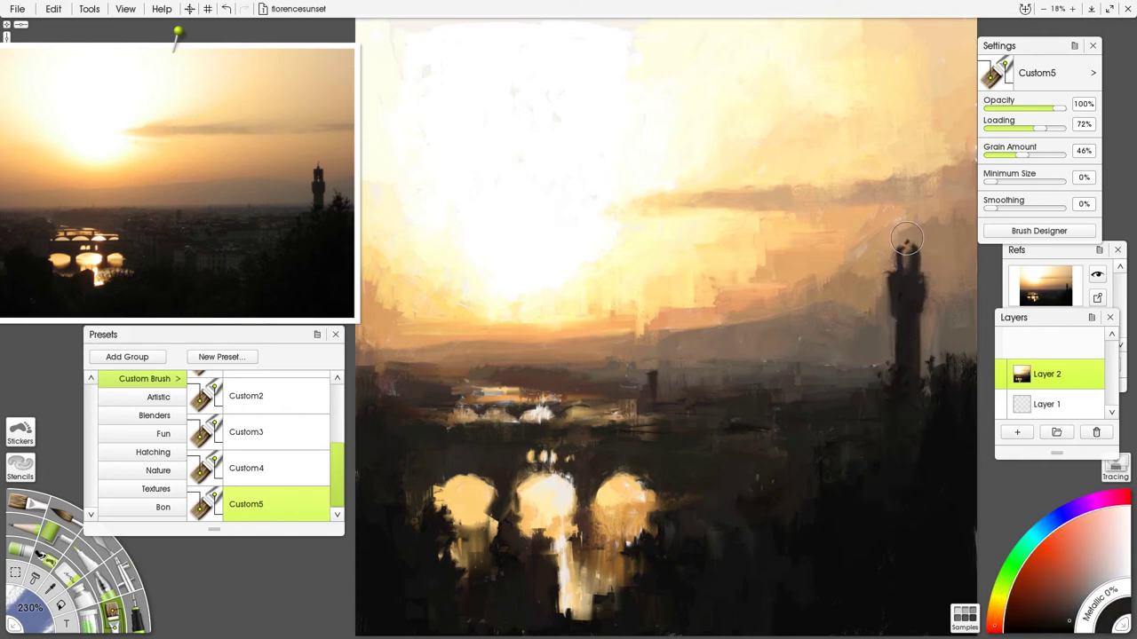
alt+click(894, 340)
alt+click(901, 307)
alt+click(919, 294)
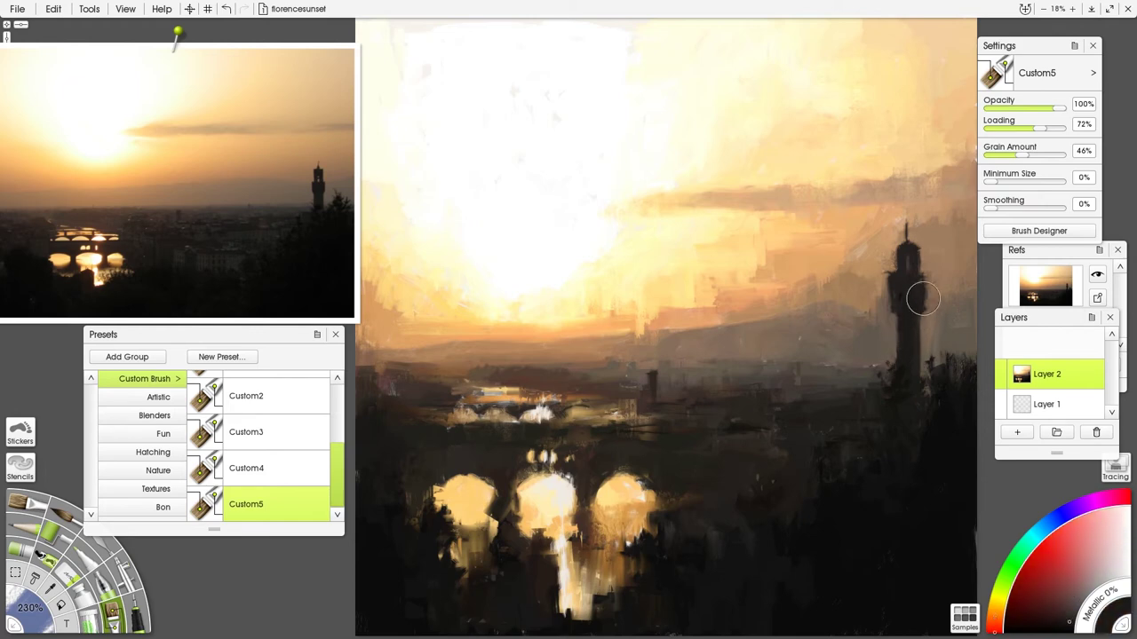
alt+click(888, 288)
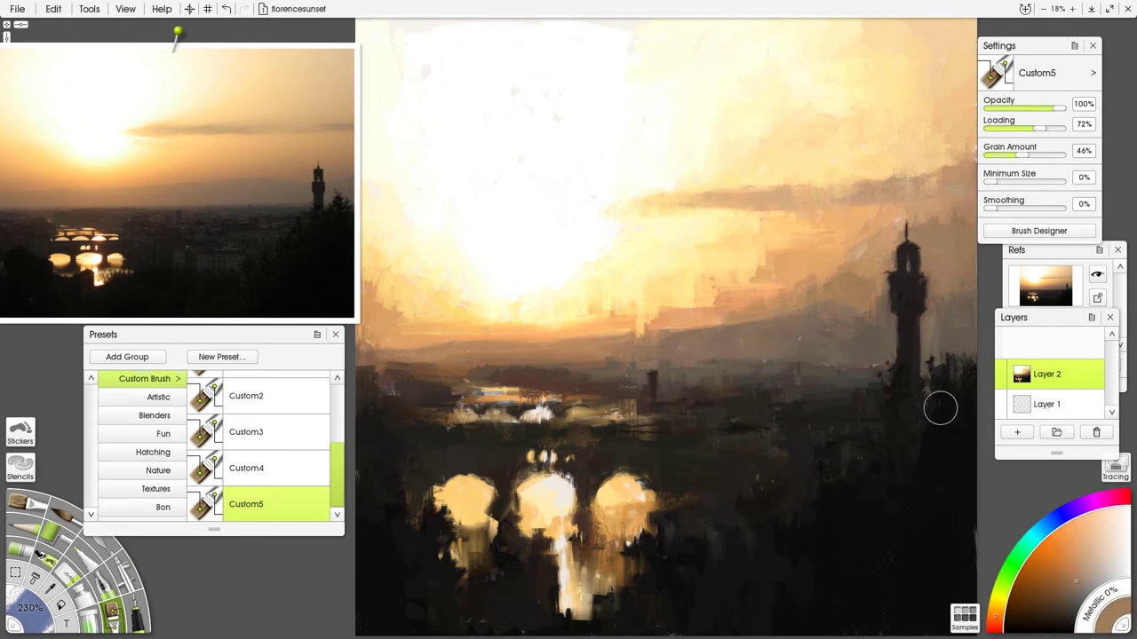
Sample pale cream, tan and dark brown colours from the bridge arches
alt+click(467, 484)
alt+click(599, 489)
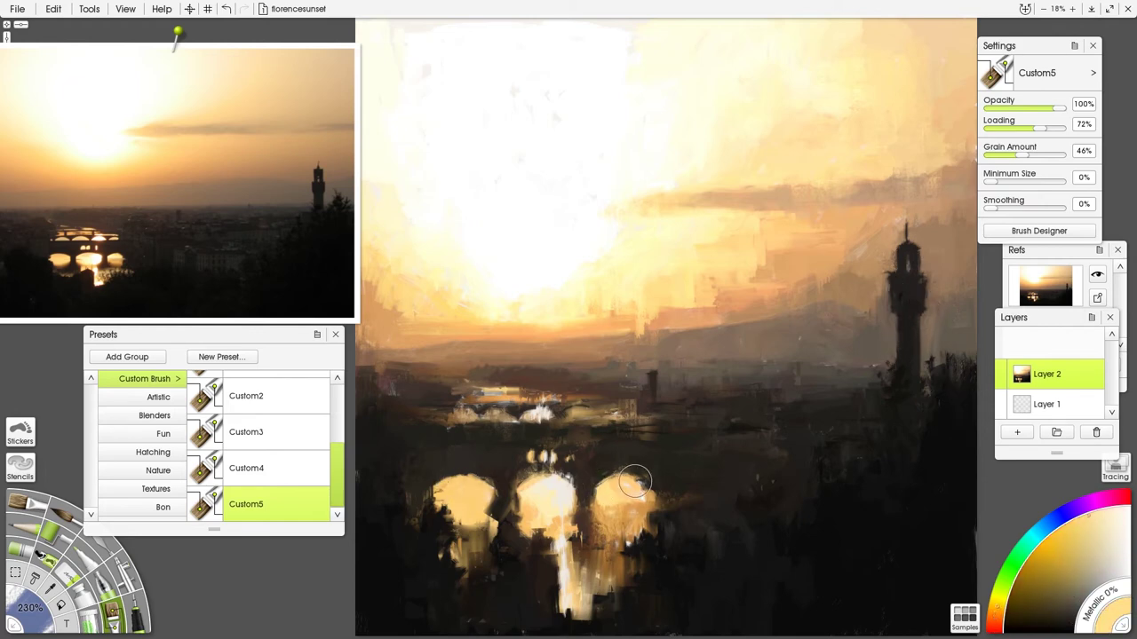
alt+click(635, 481)
alt+click(646, 503)
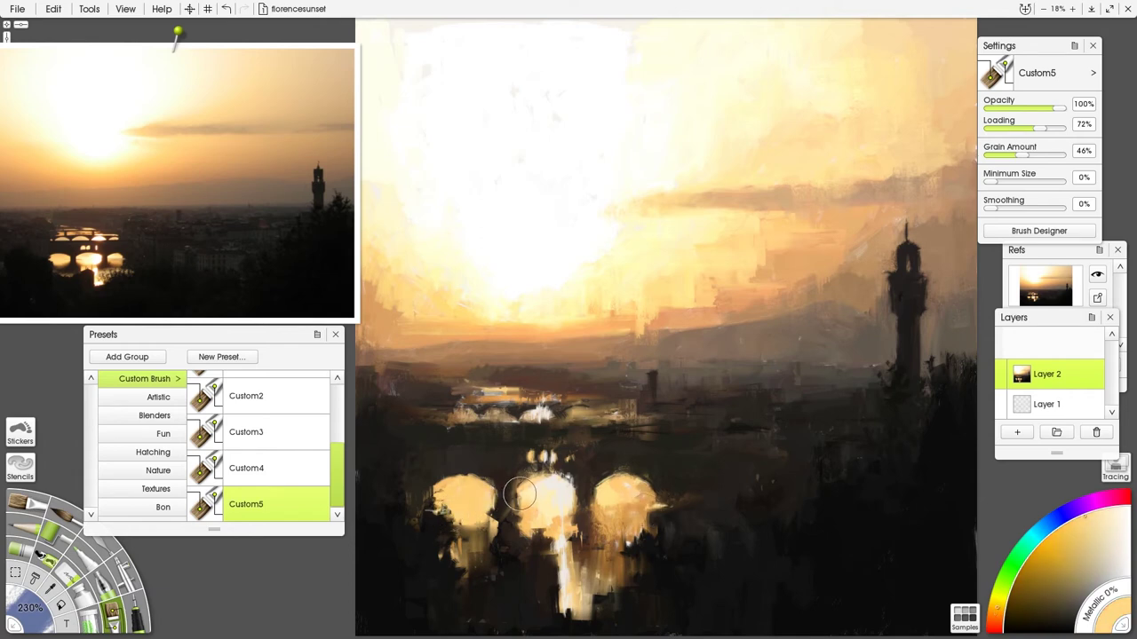
alt+click(571, 531)
alt+click(495, 561)
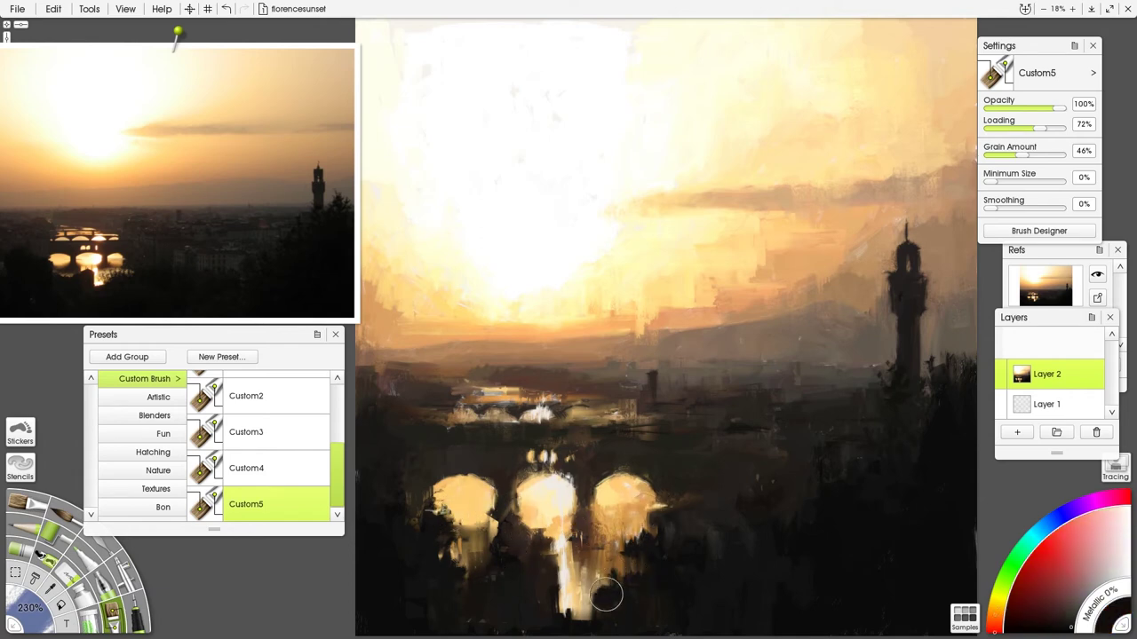
alt+click(639, 490)
alt+click(653, 497)
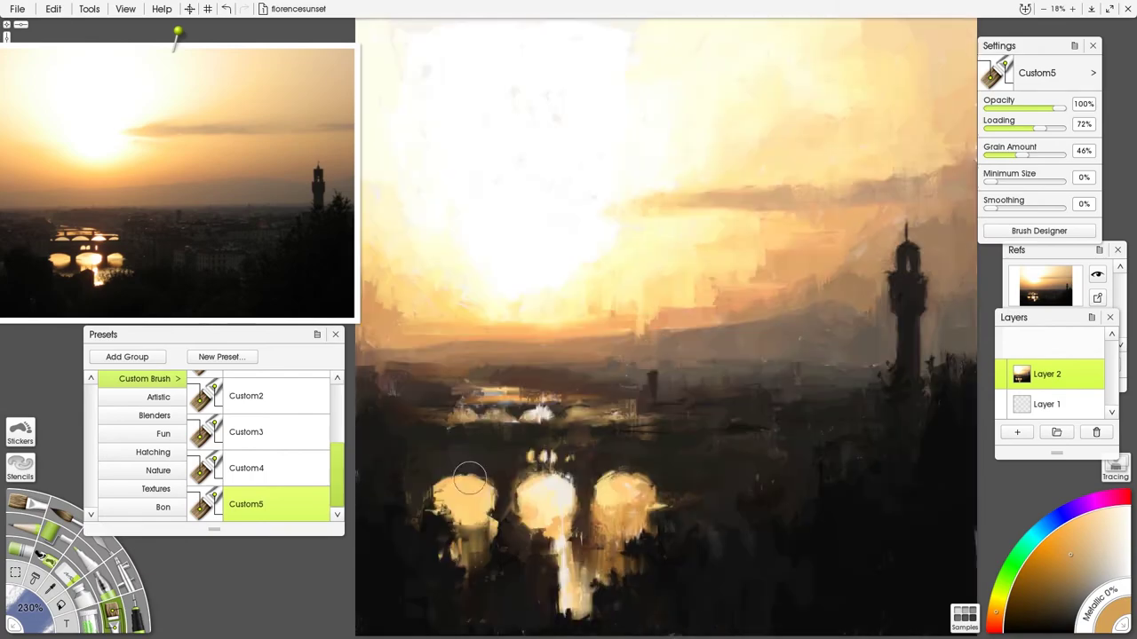
alt+click(471, 480)
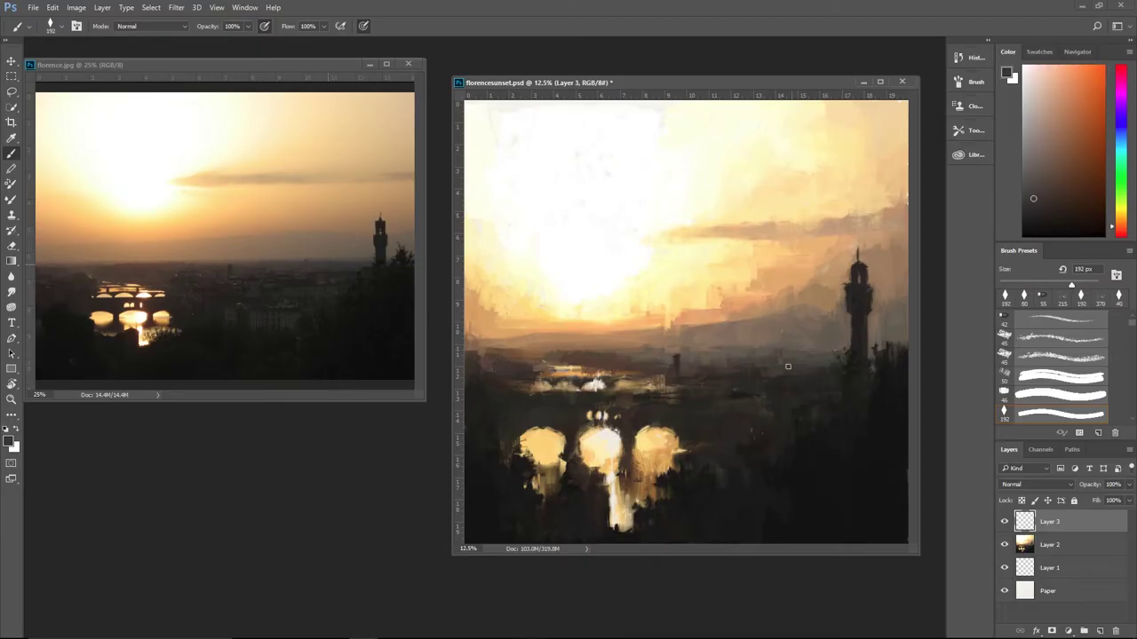
Sample several warm colours from the painting around the far bridge and sky
alt+click(748, 373)
alt+click(787, 359)
alt+click(723, 371)
alt+click(670, 363)
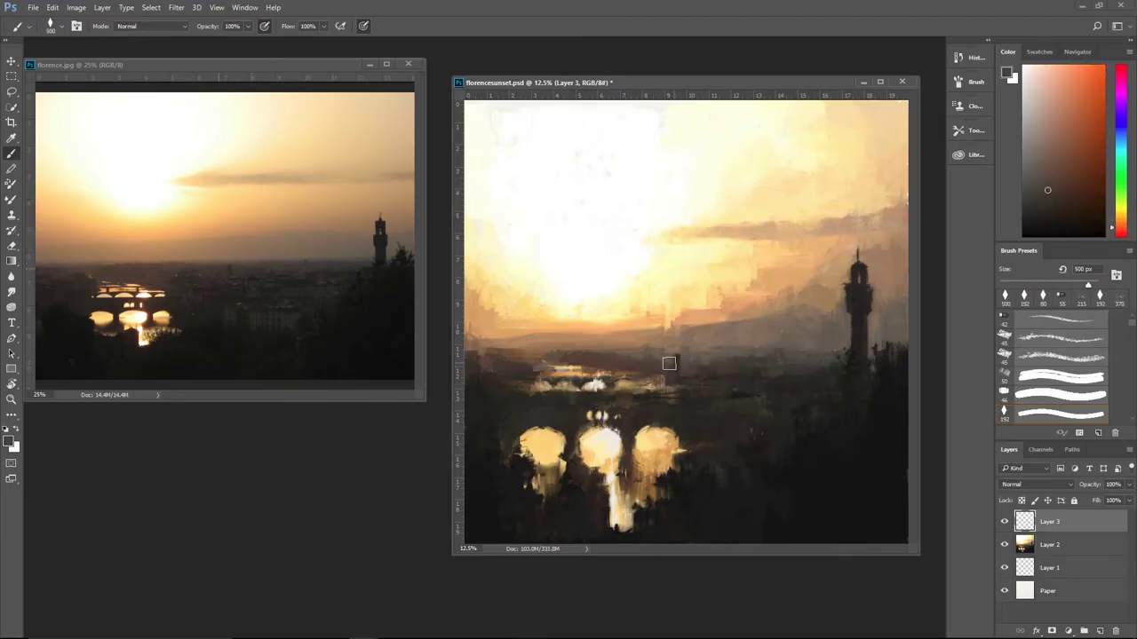
alt+click(668, 361)
alt+click(487, 386)
alt+click(605, 349)
alt+click(530, 355)
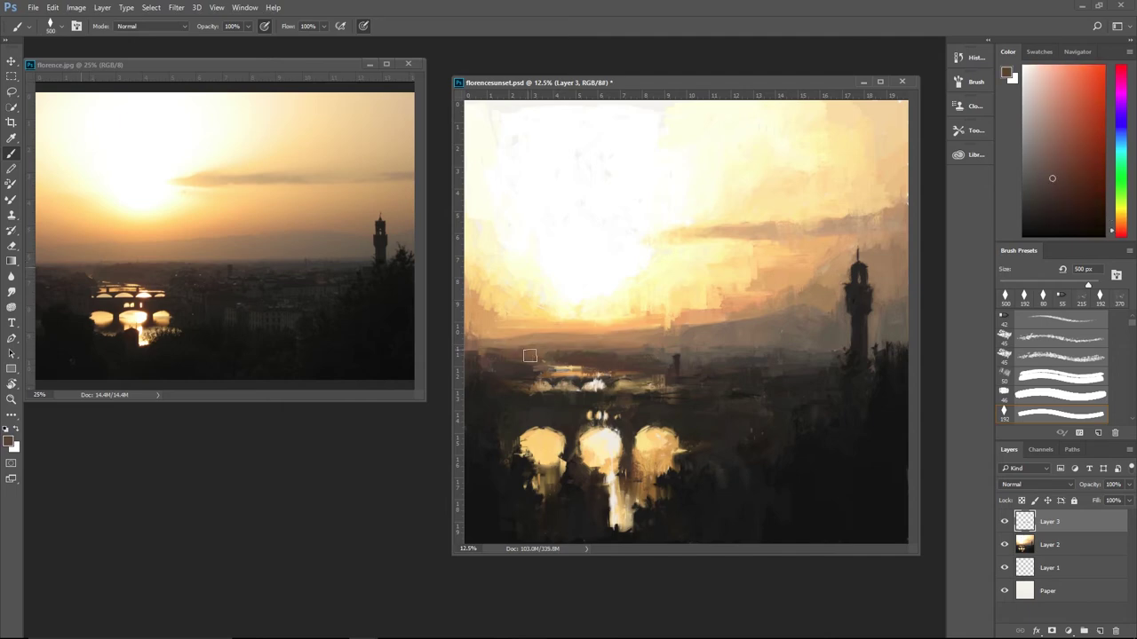
scroll(1133, 369, down, 3)
Pick up orange and lighter warm tones and shrink the brush to 300 px
alt+click(492, 348)
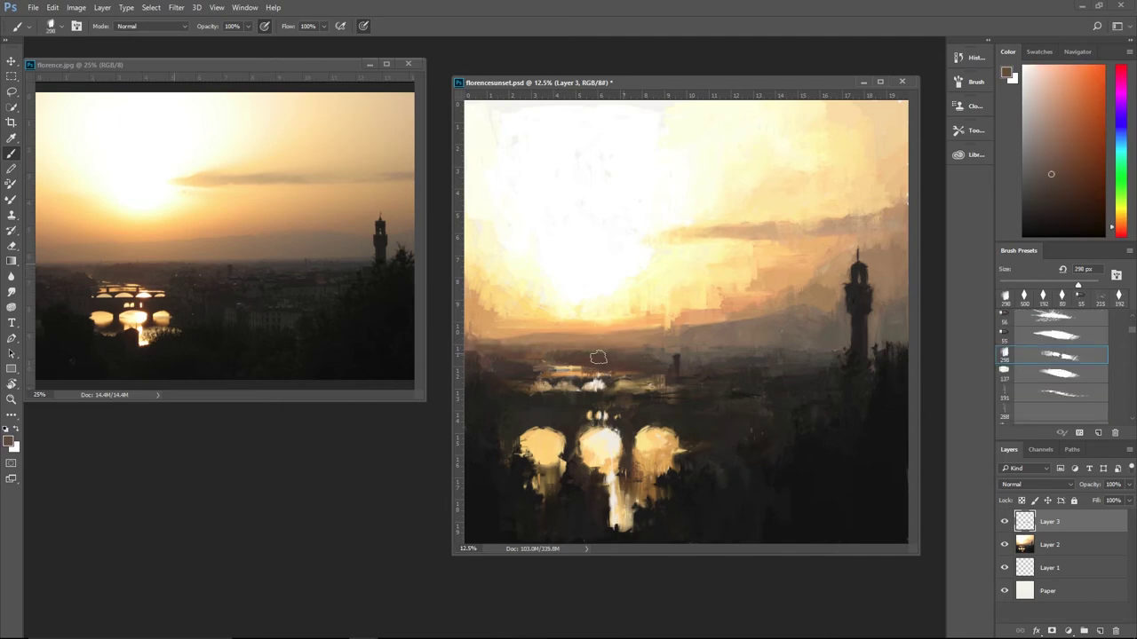
alt+click(651, 357)
alt+click(748, 353)
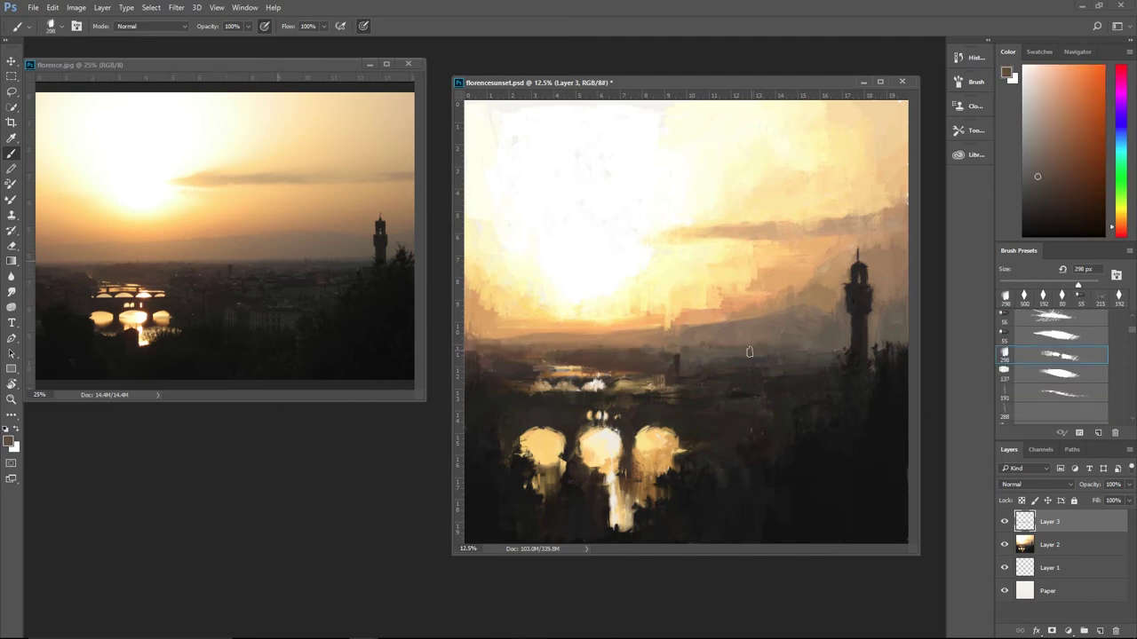
alt+click(826, 306)
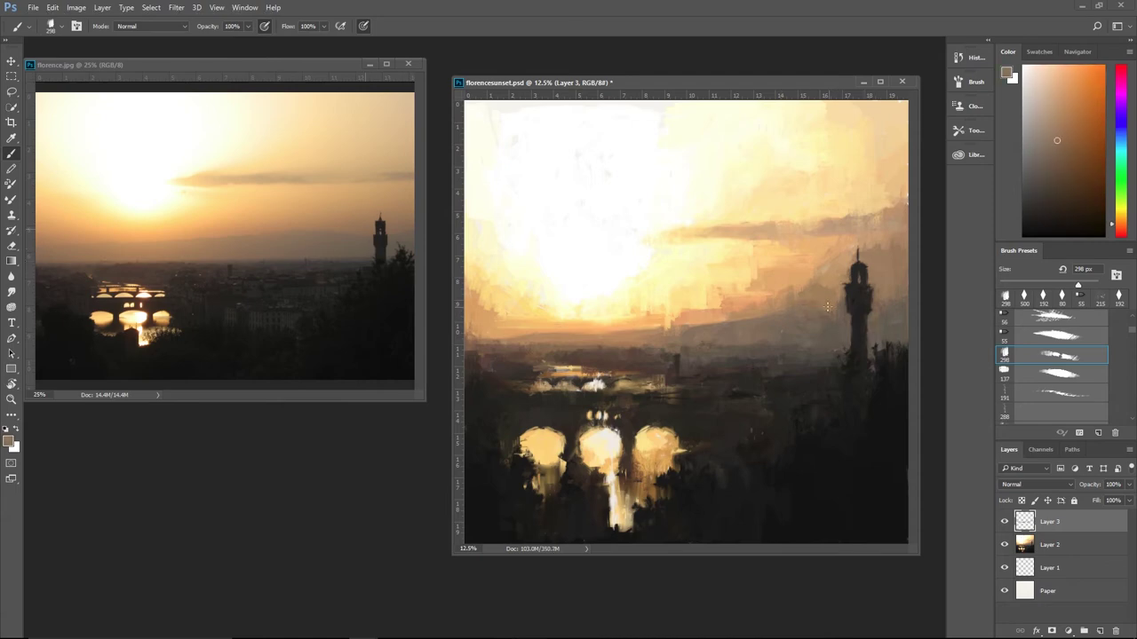
key(bracketleft)
key(bracketleft)
key(bracketleft)
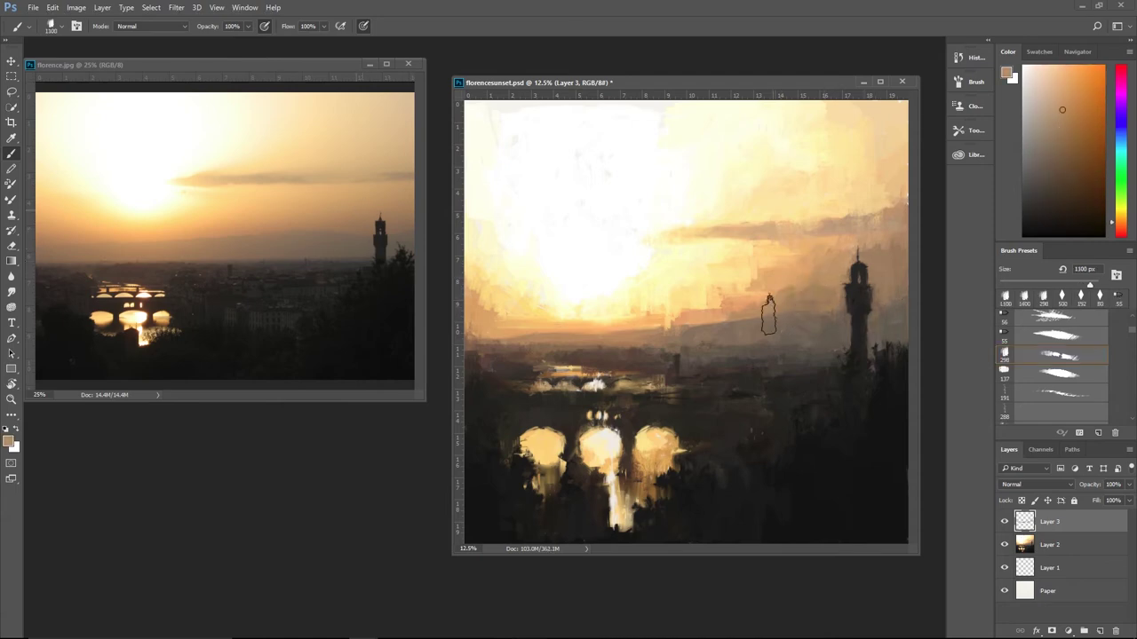
key(bracketleft)
key(bracketleft)
key(bracketleft)
key(bracketleft)
key(bracketleft)
key(bracketleft)
key(bracketleft)
key(bracketleft)
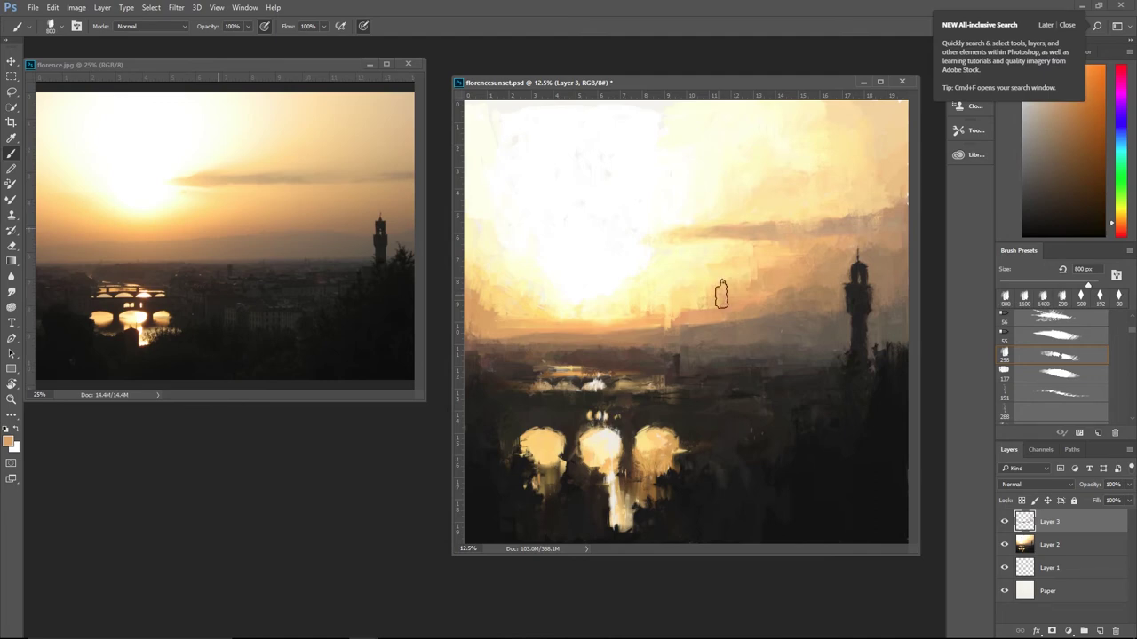
Sample very dark tones and paint darker marks between the middle and right arches
alt+click(687, 333)
alt+click(513, 353)
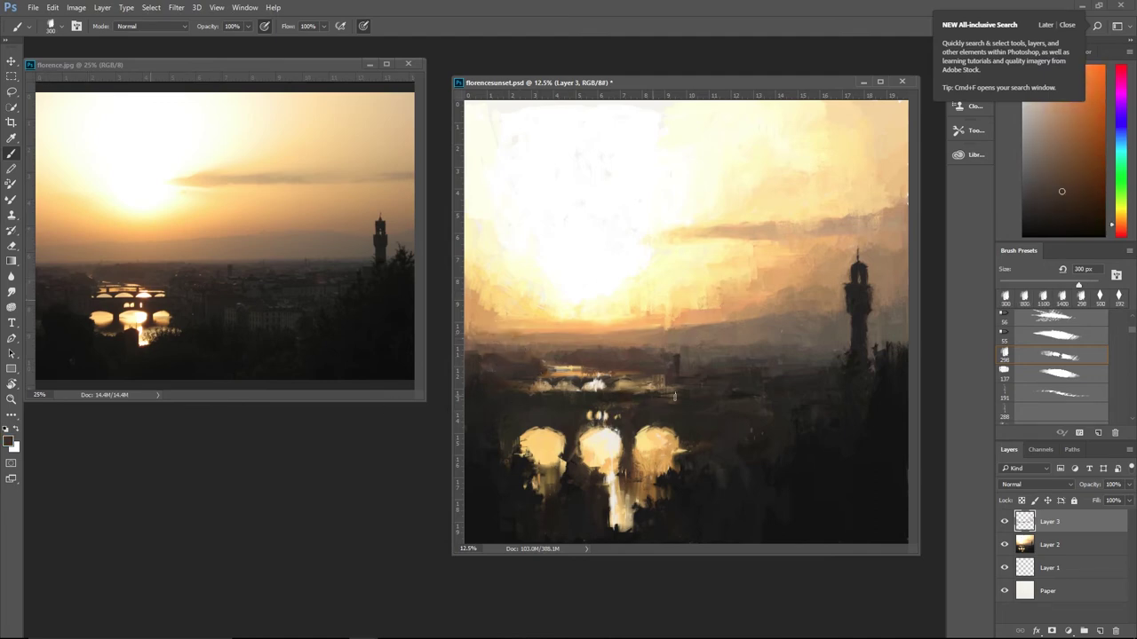
alt+click(691, 445)
alt+click(502, 454)
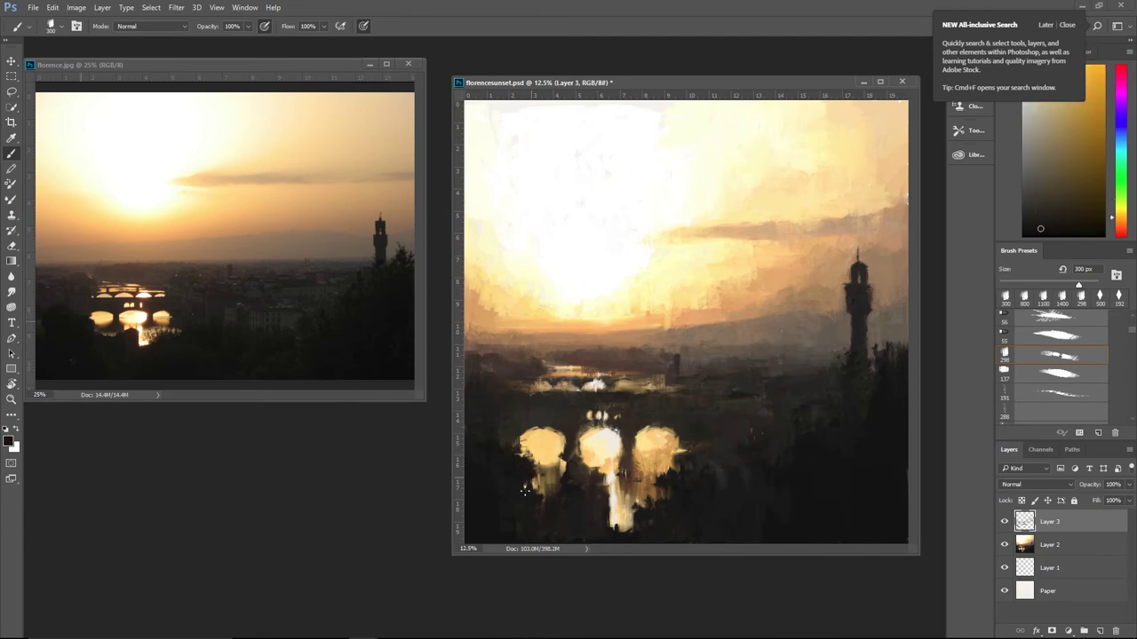
alt+click(475, 431)
alt+click(529, 499)
alt+click(573, 411)
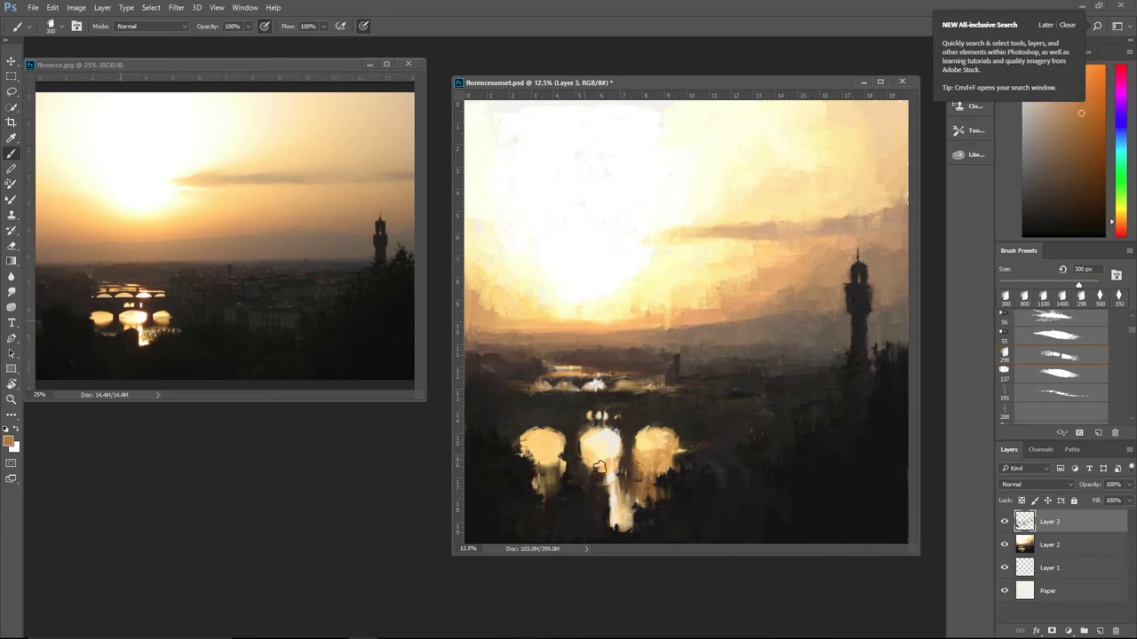
drag(613, 469, 640, 476)
Sample orange-tan, near-black and dark greenish tones, resizing the brush to 700 then 300 px
alt+click(675, 469)
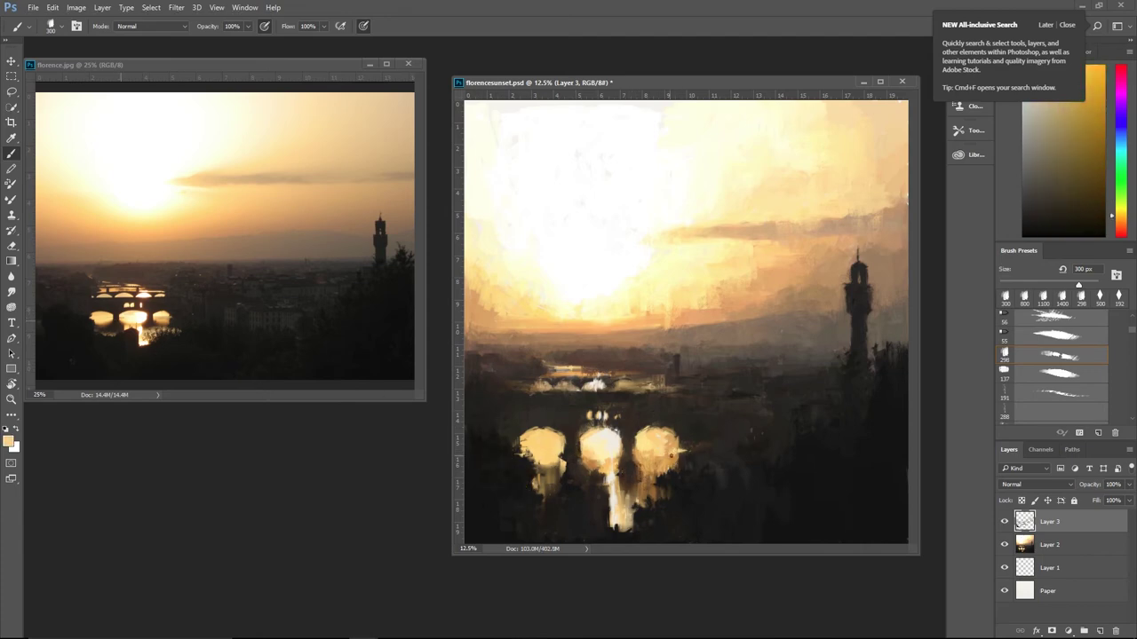
alt+click(136, 320)
alt+click(178, 342)
alt+click(672, 536)
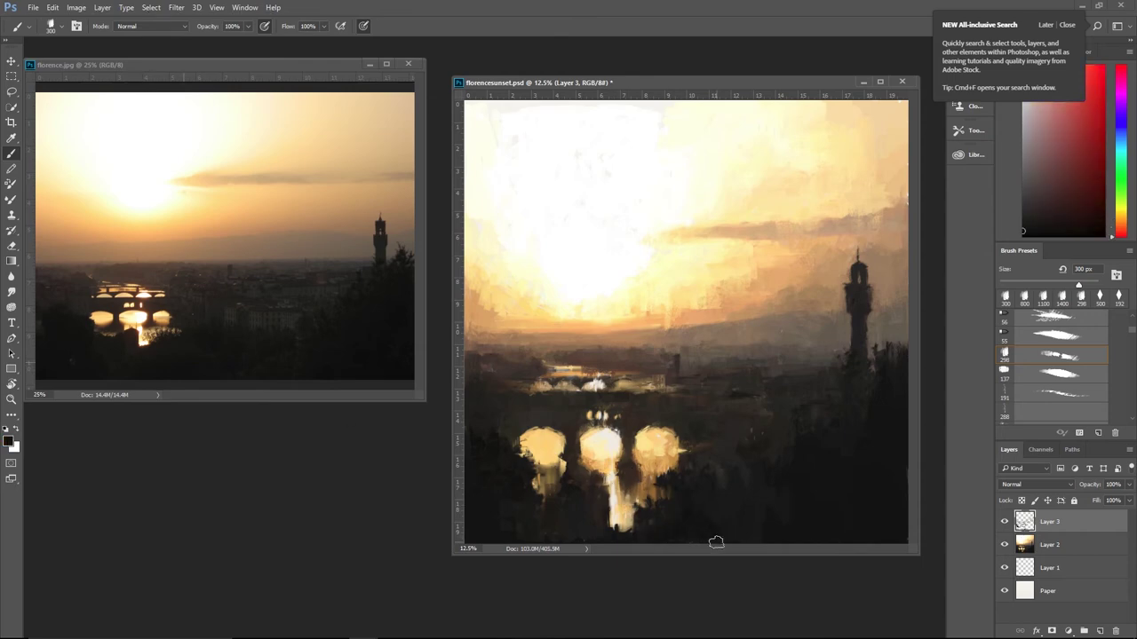
key(bracketright)
key(bracketright)
key(bracketright)
key(bracketright)
alt+click(274, 286)
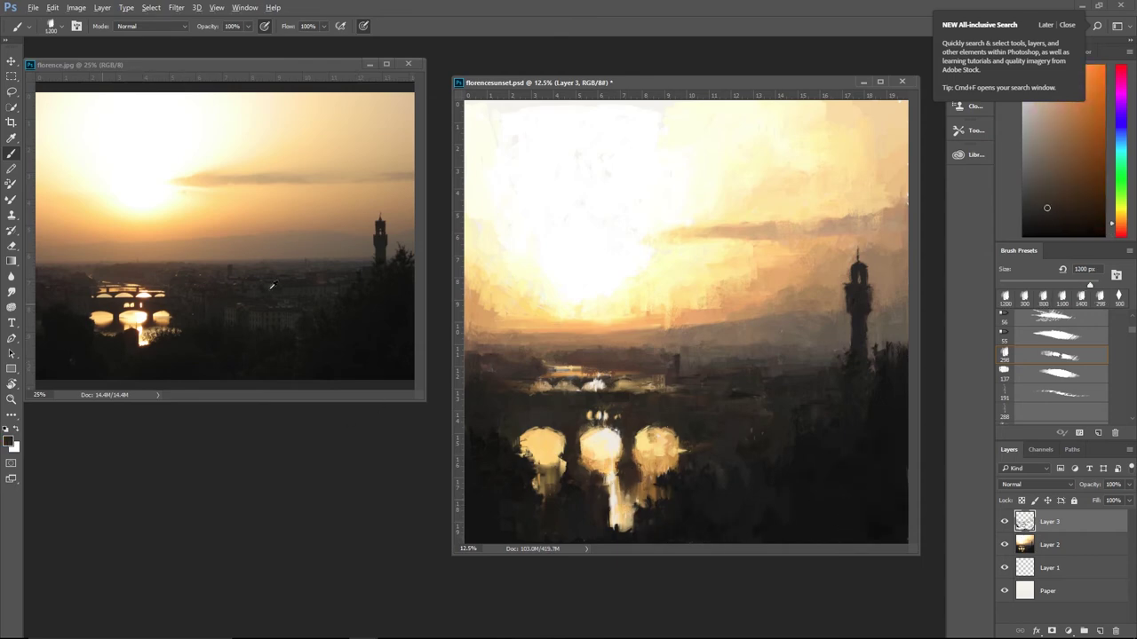
alt+click(287, 338)
alt+click(813, 431)
key(bracketleft)
key(bracketleft)
key(bracketleft)
key(bracketleft)
Sample orange and darker brown tones around the bridge, dismissing the search feature tip
alt+click(729, 451)
alt+click(726, 469)
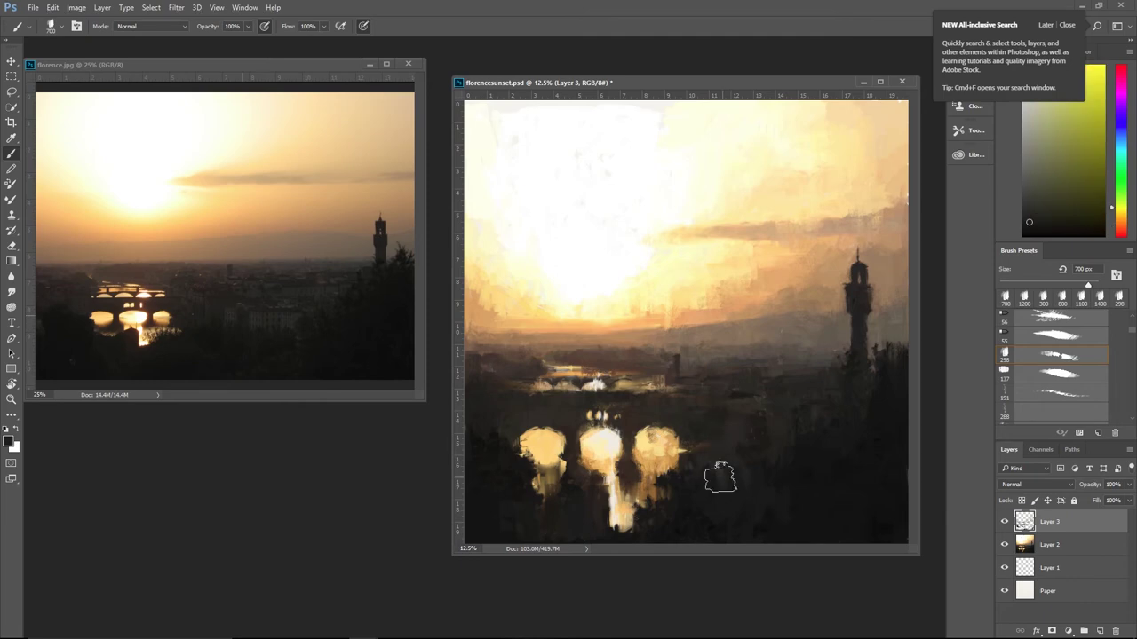
alt+click(720, 436)
alt+click(731, 417)
alt+click(771, 418)
alt+click(786, 396)
alt+click(791, 387)
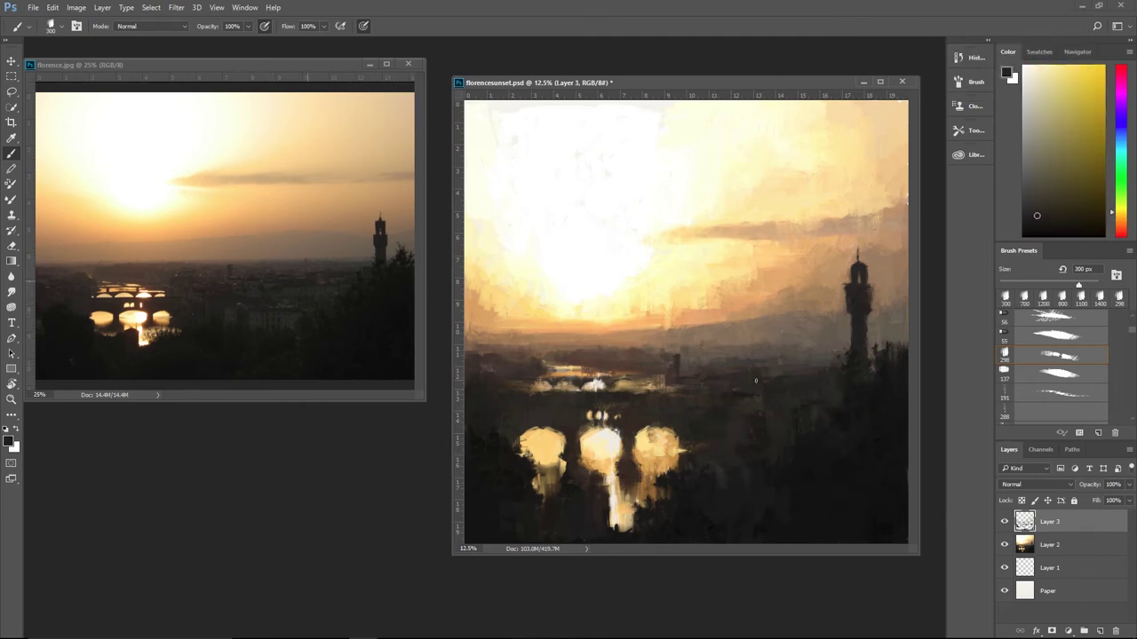
alt+click(474, 388)
alt+click(287, 360)
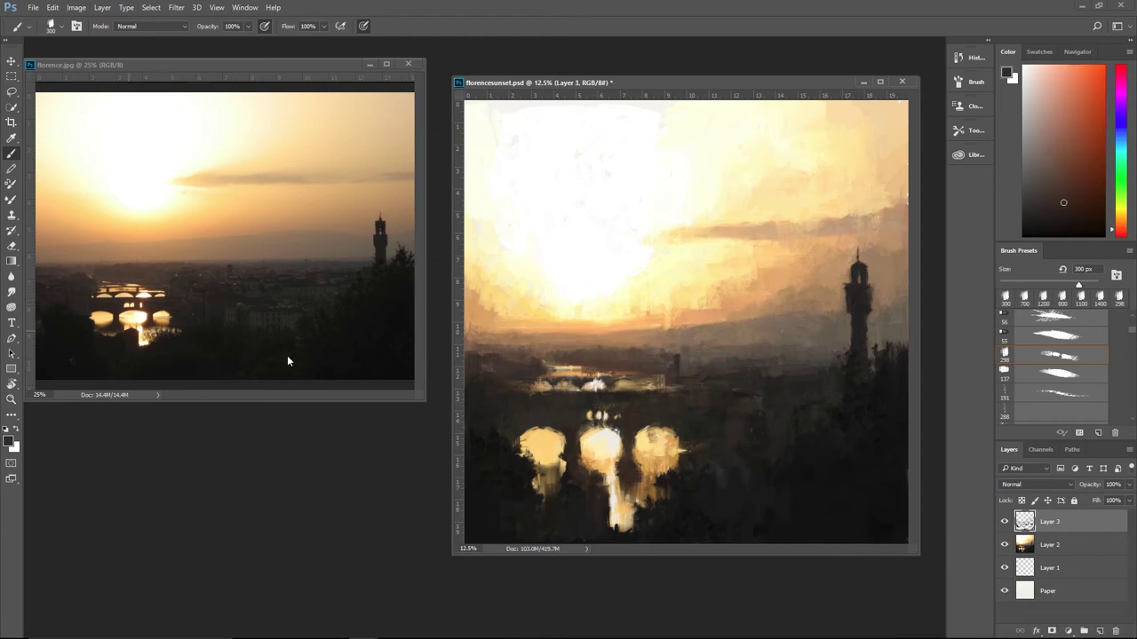
Sample bridge colours, light yellow from the middle lit arch and dark brown; brush 55 px
alt+click(591, 462)
alt+click(561, 472)
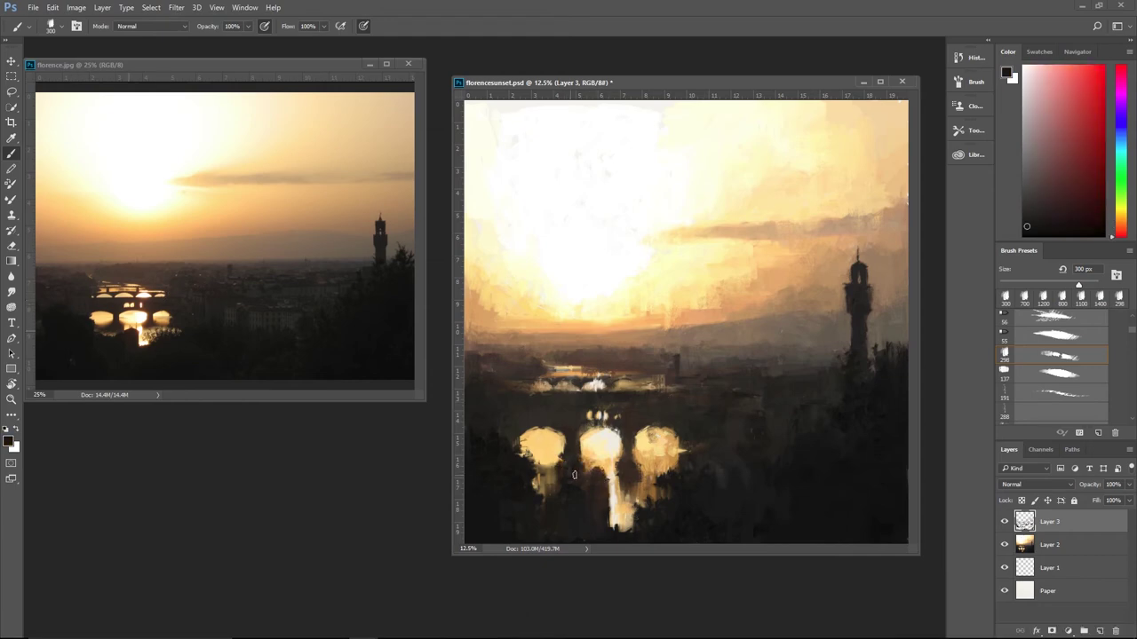
alt+click(551, 470)
alt+click(560, 438)
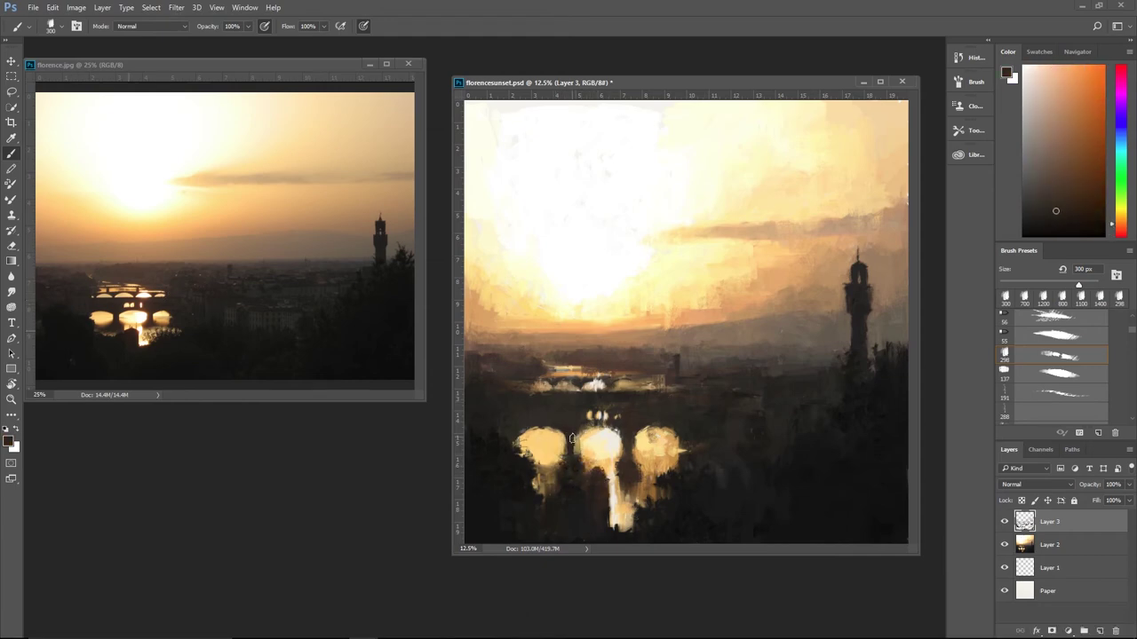
alt+click(603, 472)
alt+click(522, 397)
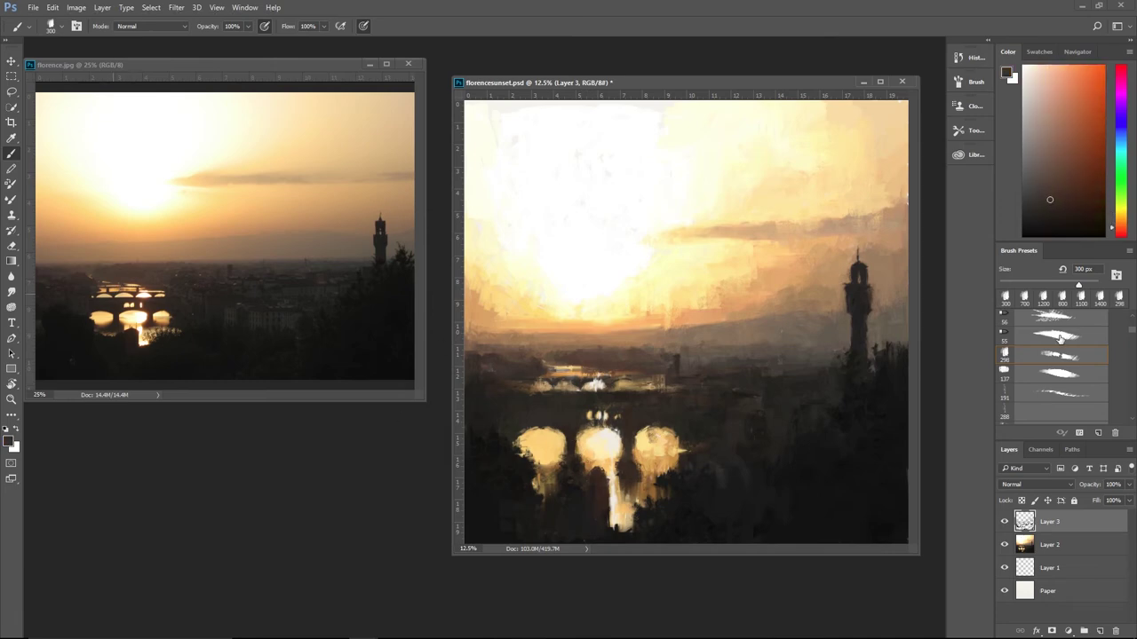
key(comma)
Sample light peach, switch to the 192 px brush, and pick bridge browns and orange
alt+click(559, 387)
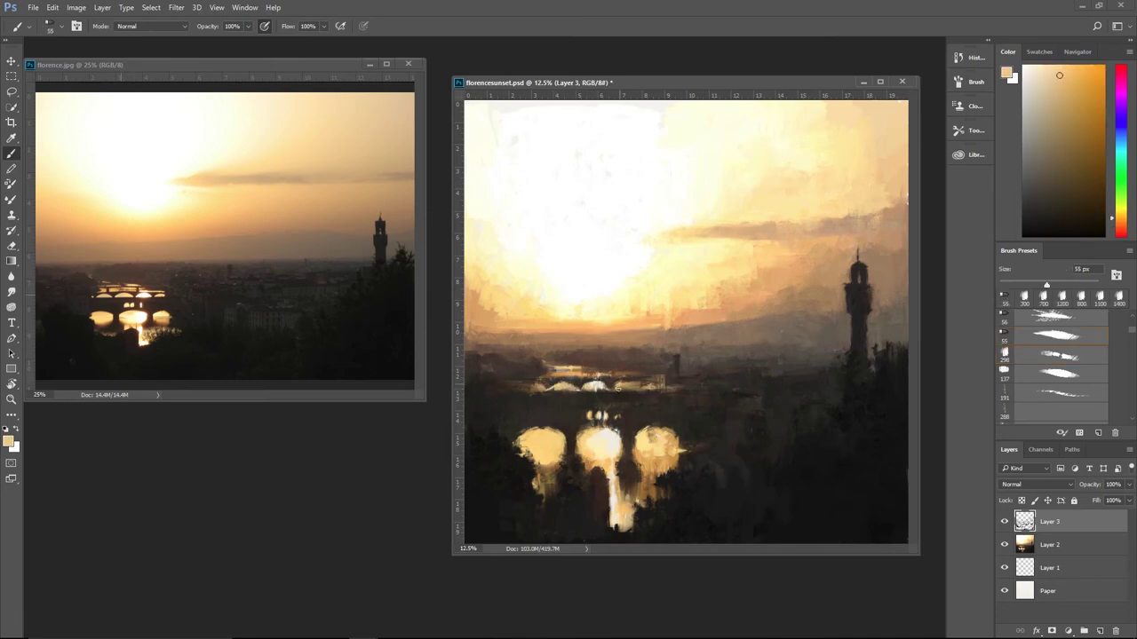
alt+click(589, 386)
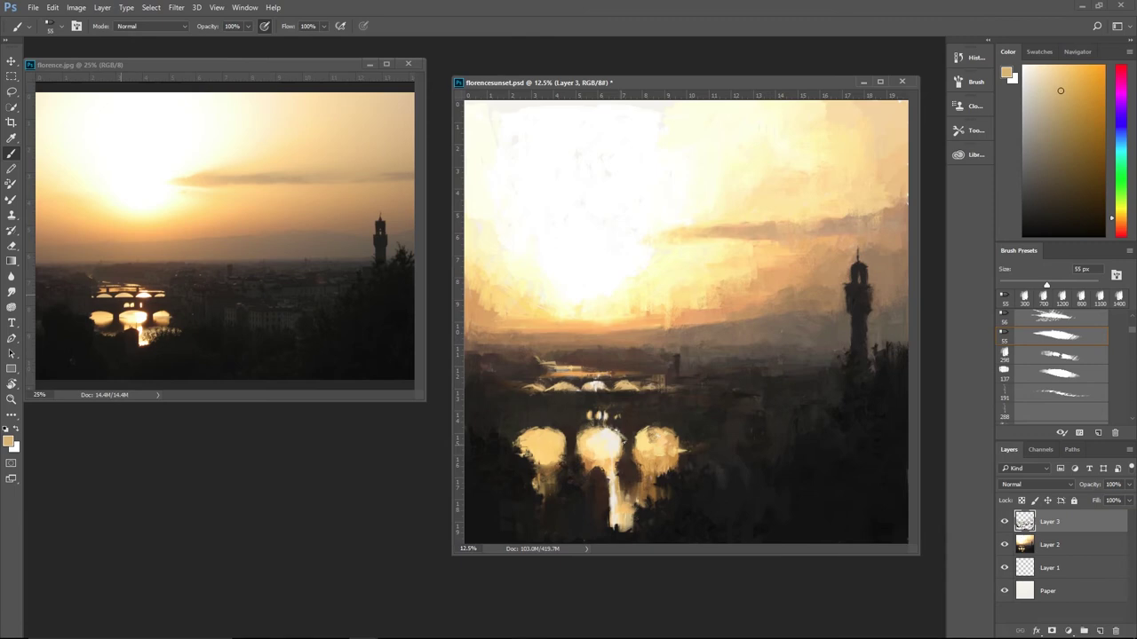
scroll(1063, 334, down, 2)
click(1063, 334)
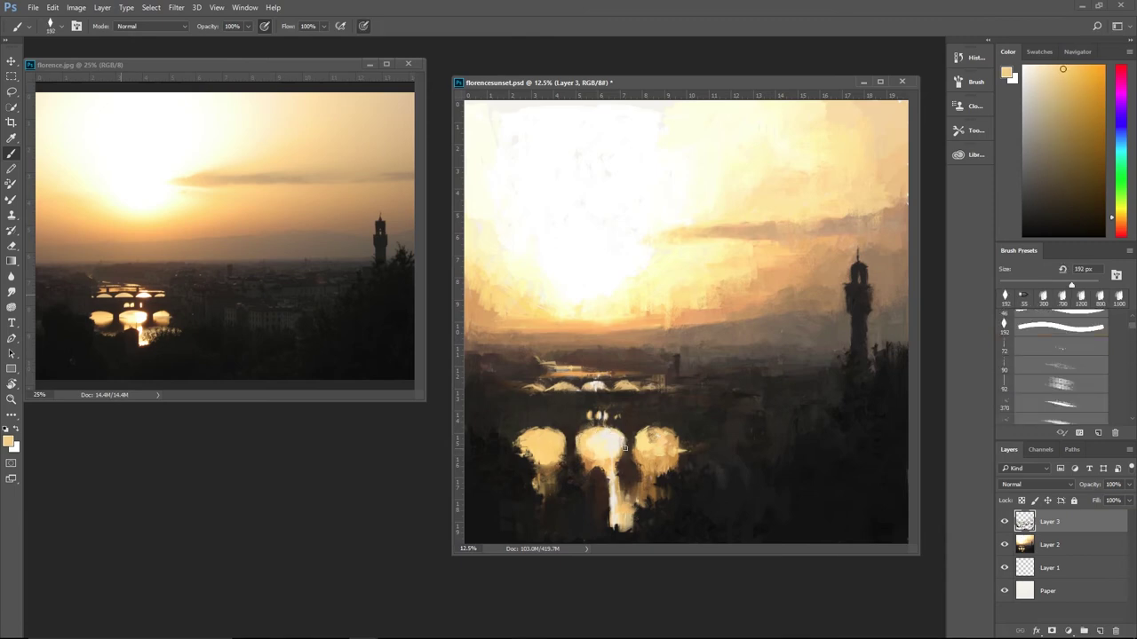
alt+click(607, 443)
alt+click(595, 456)
alt+click(599, 417)
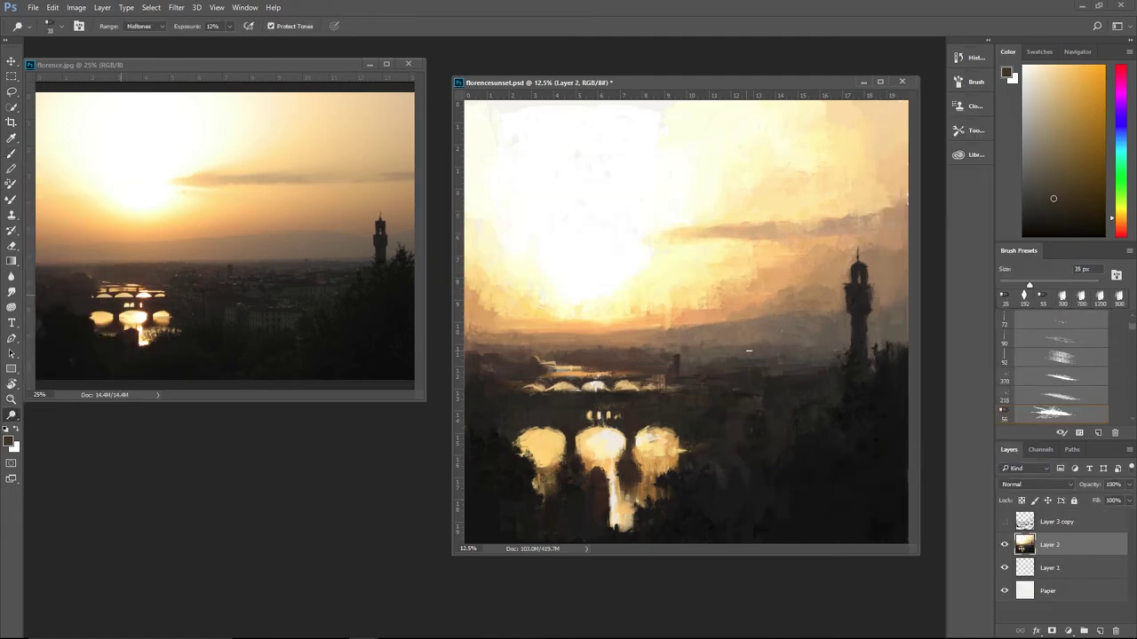
Set the Dodge exposure to 51%, then move to Burn and the Mixer Brush
key(5)
key(1)
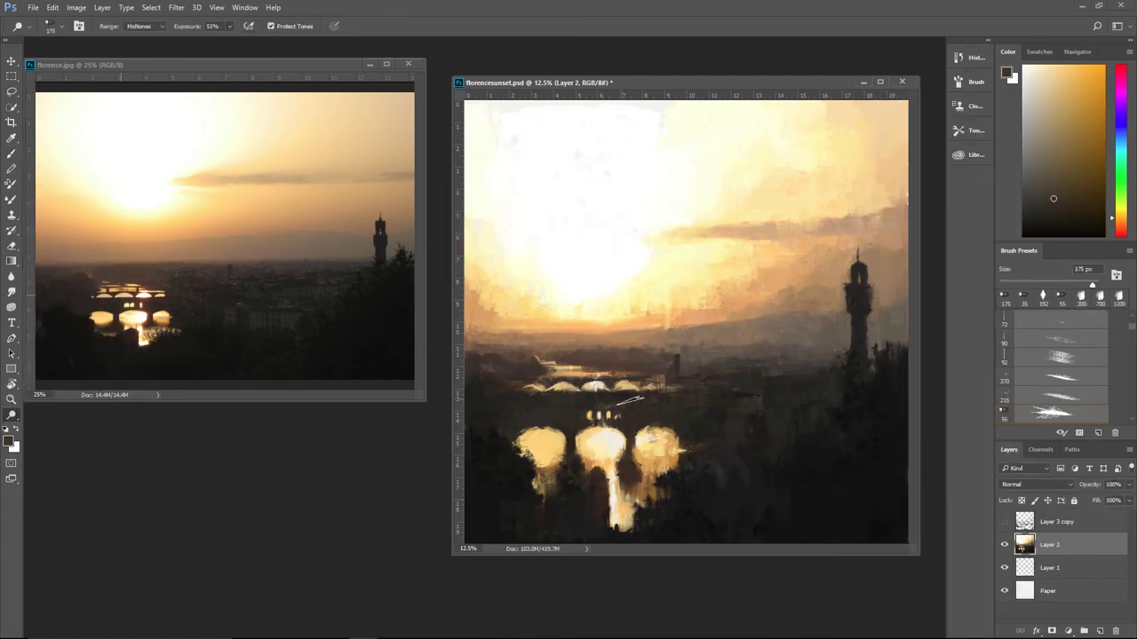
key(shift+o)
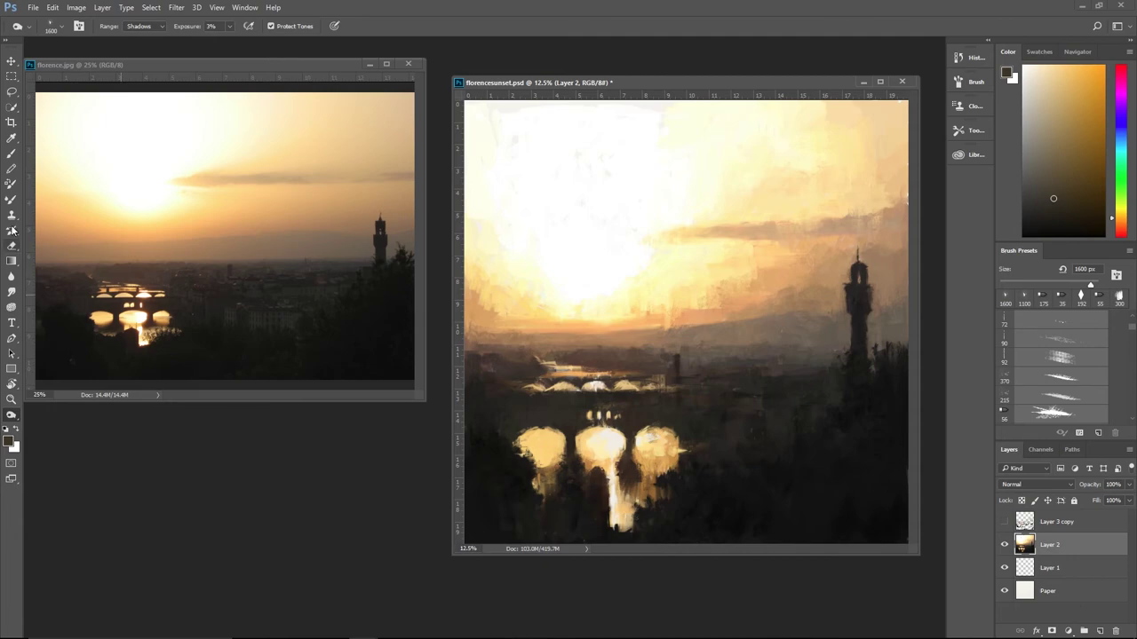
key(b)
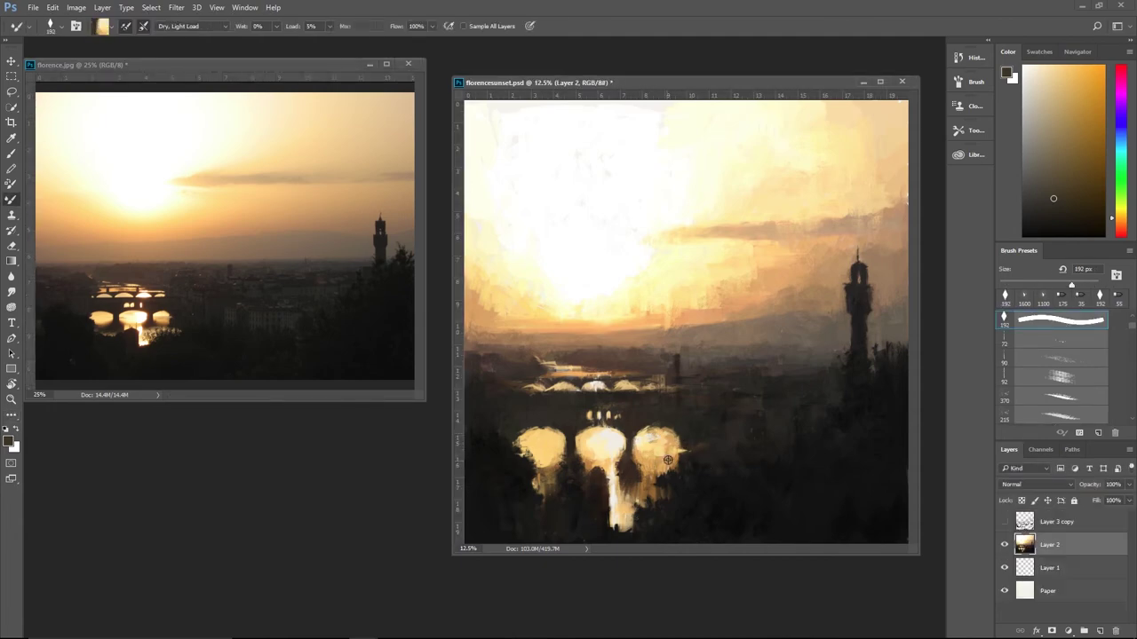
Load orange and pale cream paint from the lit arches, using a 175 px brush
alt+click(666, 459)
alt+click(647, 459)
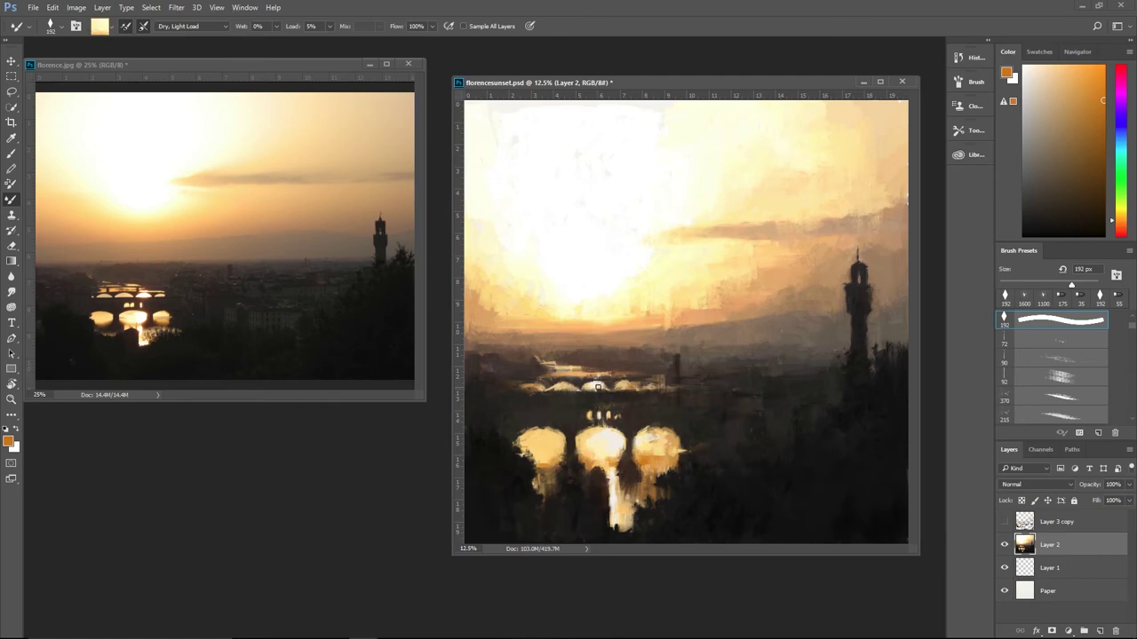
alt+click(613, 447)
alt+click(647, 454)
click(1057, 377)
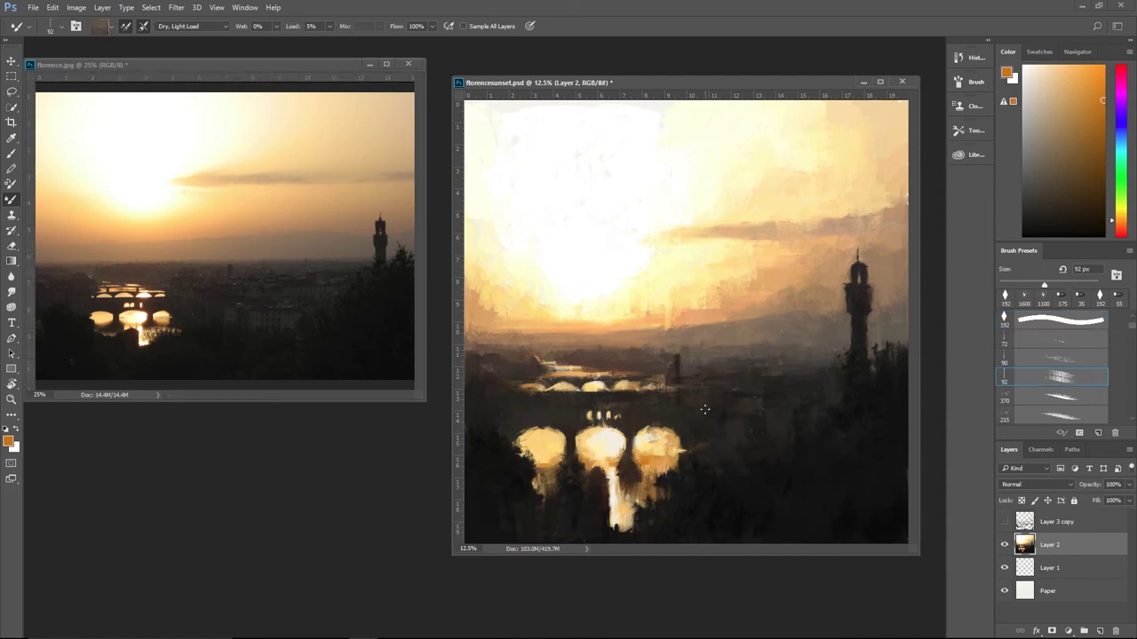
key(bracketright)
key(bracketright)
key(bracketright)
key(bracketright)
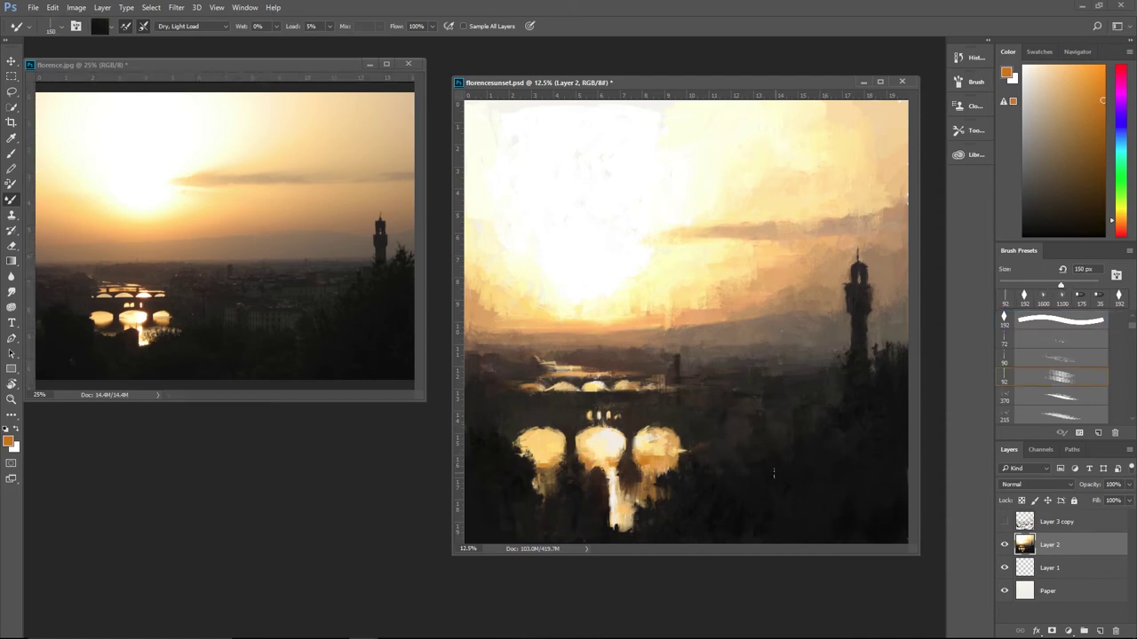
Darken and repaint the bright reflection under the middle arch and blend around the left arch
alt+click(709, 436)
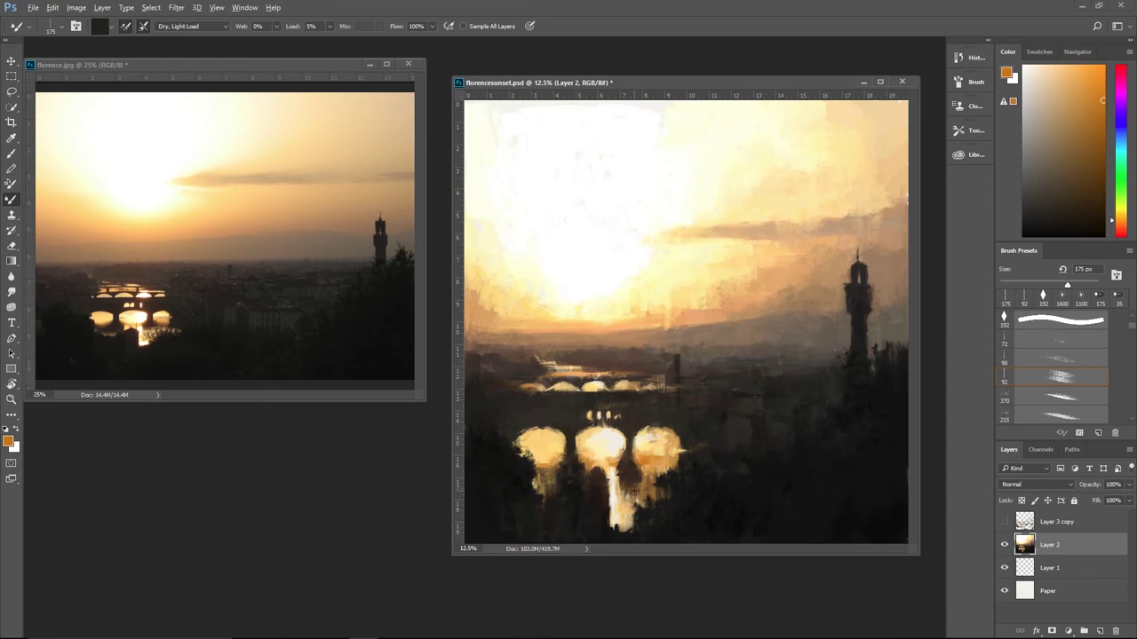
mouse_move(634, 491)
mouse_down()
mouse_move(605, 544)
mouse_move(616, 498)
mouse_up()
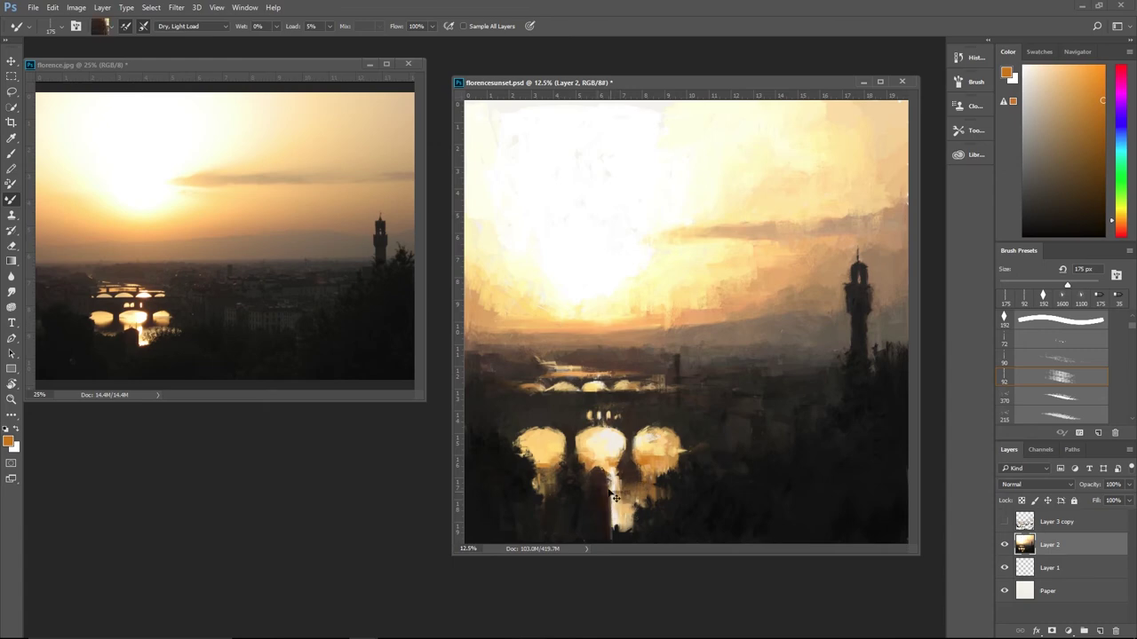
alt+click(613, 479)
mouse_move(548, 481)
mouse_down()
mouse_move(566, 496)
mouse_move(543, 467)
mouse_up()
alt+click(651, 450)
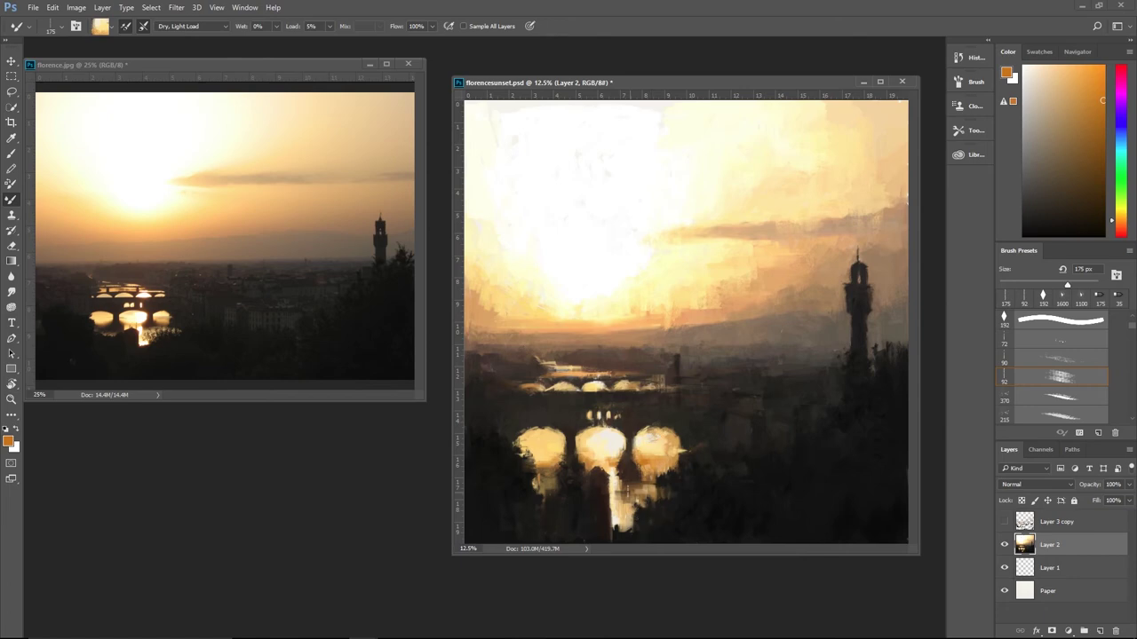
mouse_move(618, 494)
mouse_down()
mouse_move(623, 476)
mouse_move(628, 506)
mouse_up()
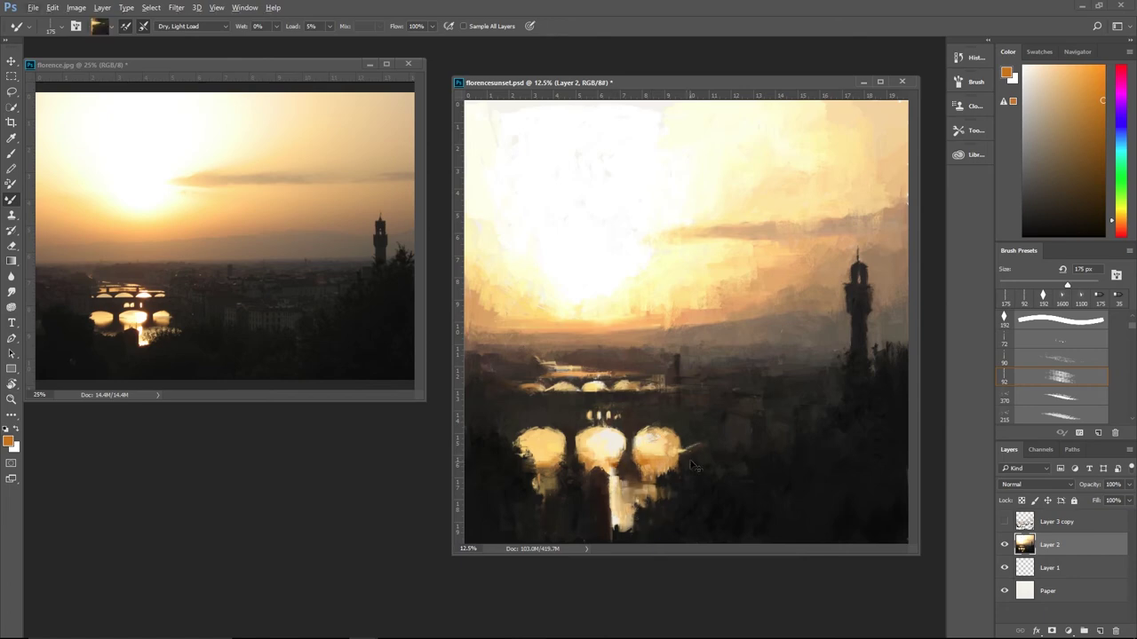
With dark paint, deepen the bottom of the middle arch reflection and dab beside both arches
alt+click(754, 342)
alt+click(538, 419)
mouse_move(613, 522)
mouse_down()
mouse_move(627, 519)
mouse_move(611, 526)
mouse_move(610, 469)
mouse_move(597, 465)
mouse_move(591, 482)
mouse_up()
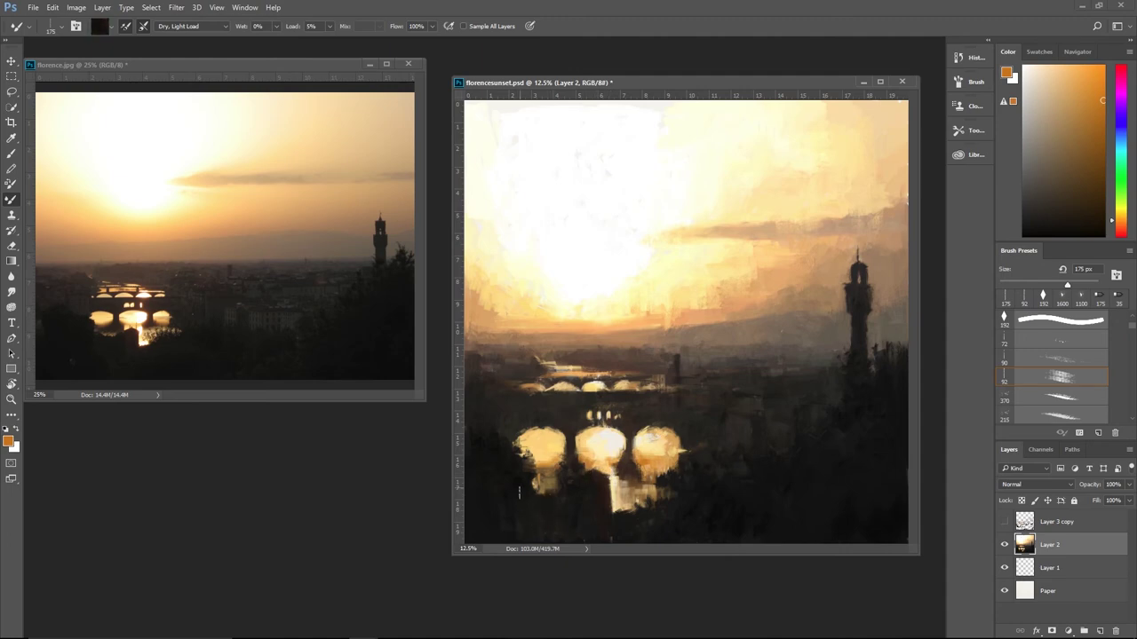
drag(545, 497, 561, 479)
mouse_move(663, 479)
mouse_down()
mouse_move(715, 468)
mouse_move(648, 497)
mouse_move(636, 460)
mouse_up()
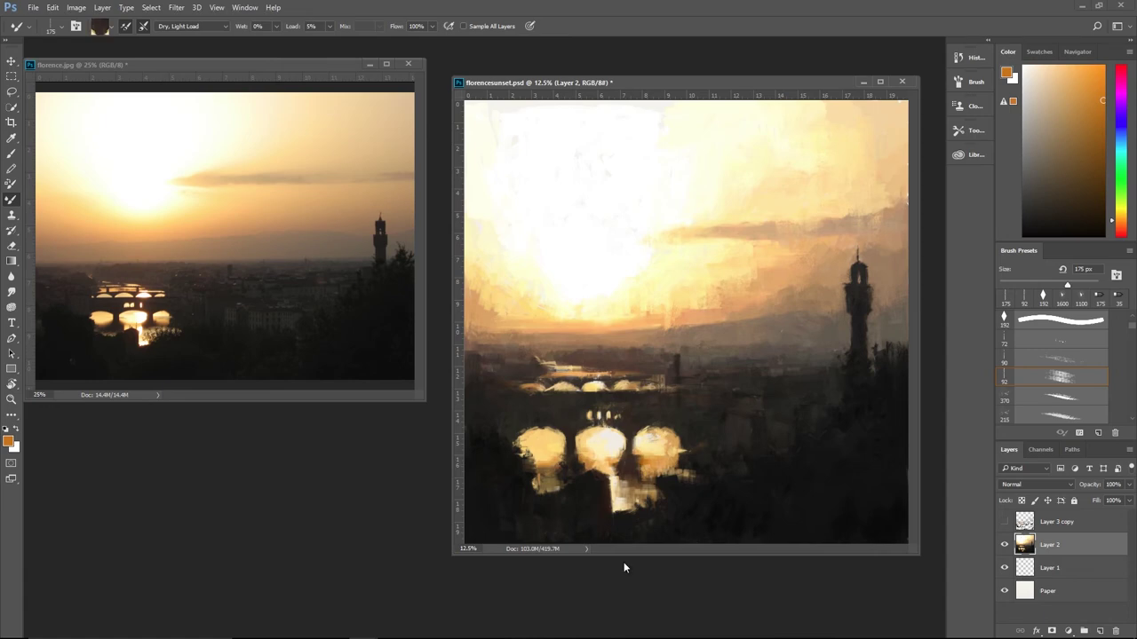
drag(676, 355, 674, 411)
Using the dark city colour and a 300 px brush, darken the bottom band of the painting
alt+click(719, 423)
scroll(1061, 364, up, 3)
click(1061, 336)
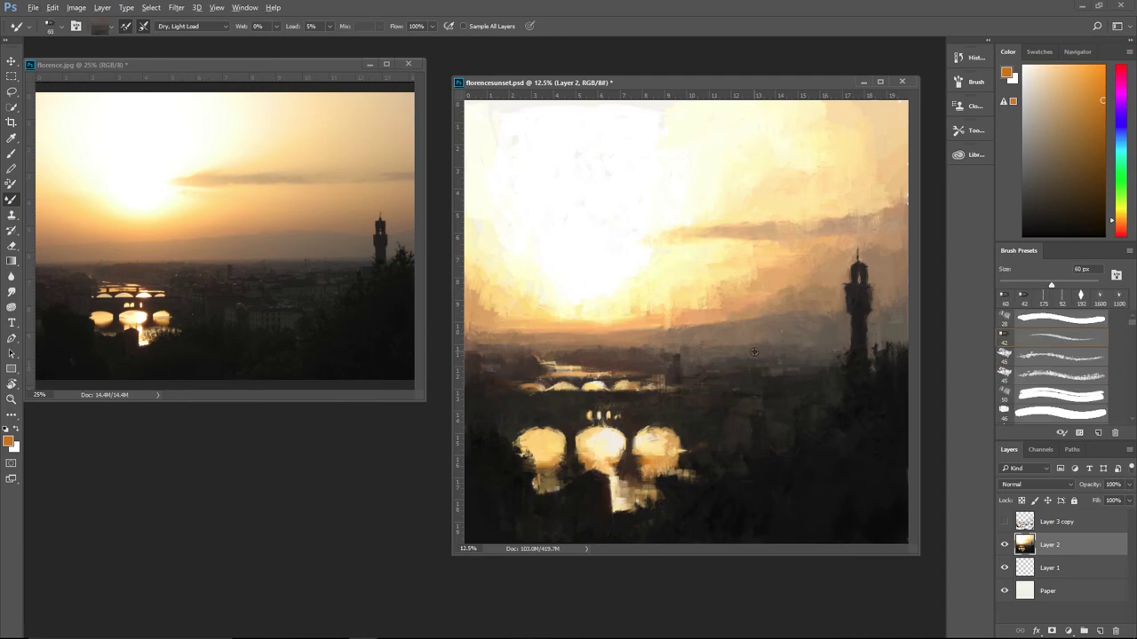
mouse_move(754, 352)
mouse_down()
mouse_move(768, 344)
mouse_move(725, 352)
mouse_up()
alt+click(290, 322)
key(])
key(])
key(])
key(])
key(])
key(])
key(])
key(])
key(])
key(])
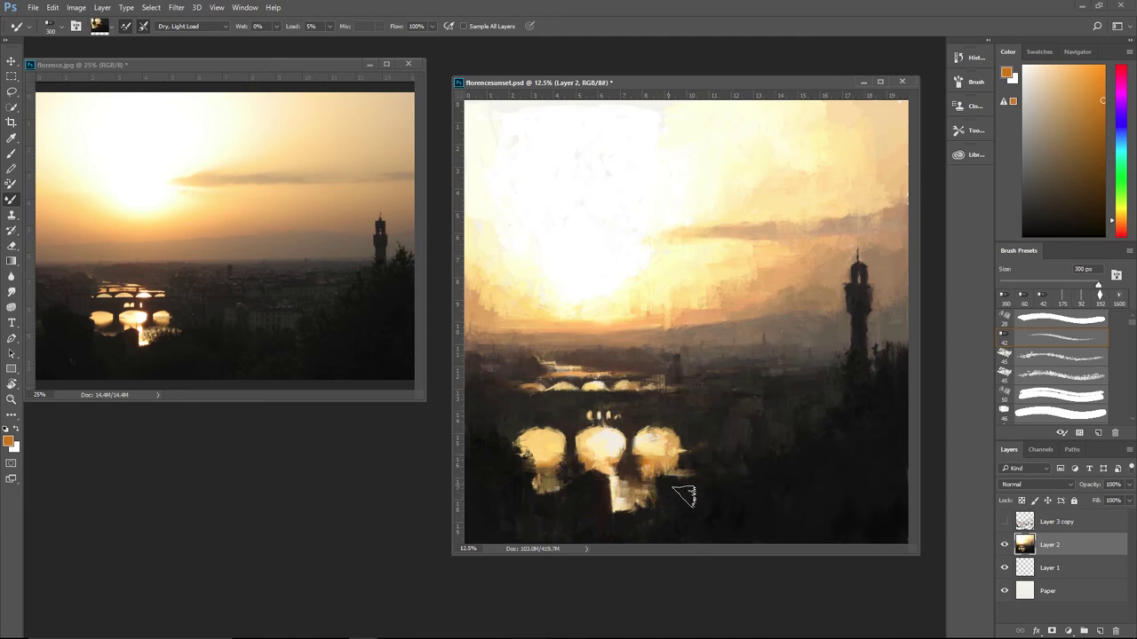
mouse_move(515, 533)
mouse_down()
mouse_move(539, 550)
mouse_move(906, 531)
mouse_up()
alt+click(827, 399)
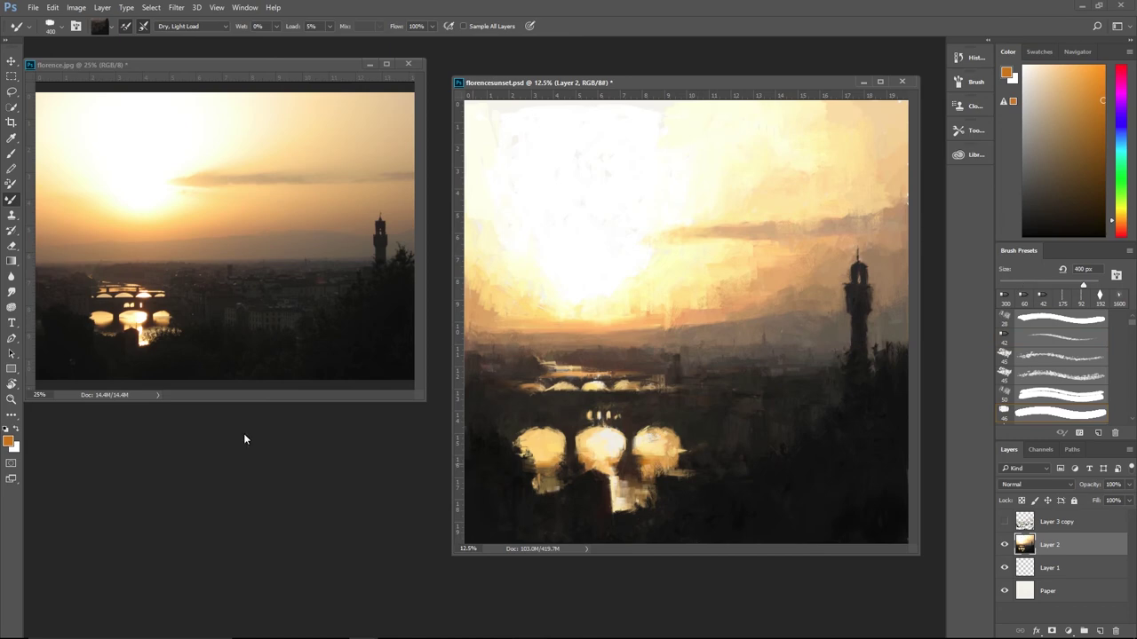
key(o)
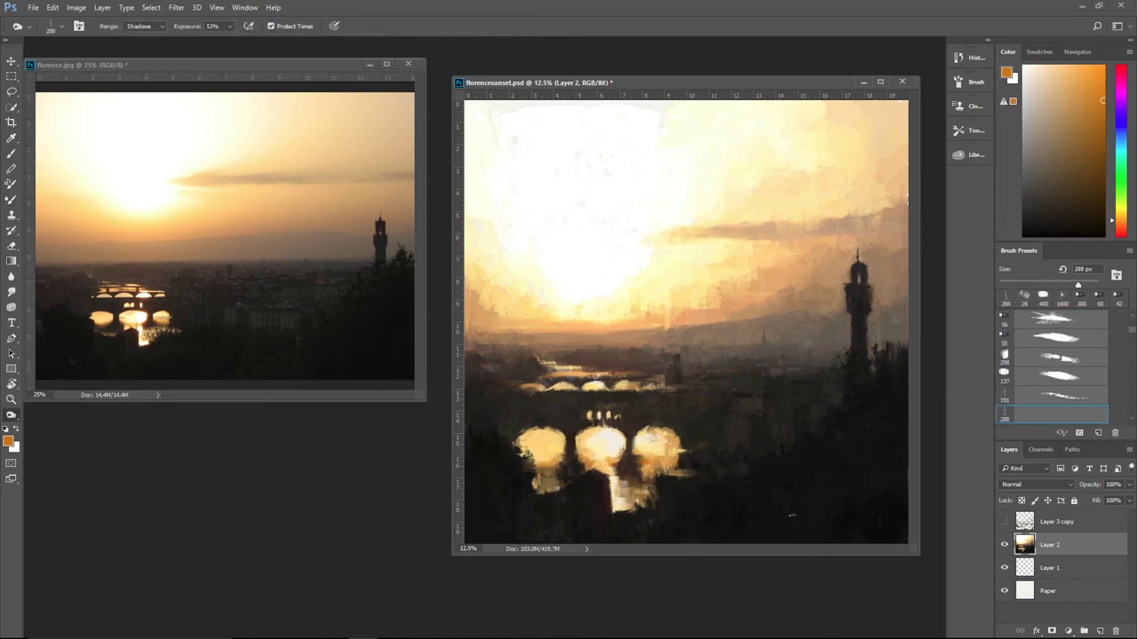
Brighten the bridge arches and their reflection, then darken the upper bridge
key(shift+o)
mouse_move(622, 464)
mouse_down()
mouse_move(648, 444)
mouse_move(547, 480)
mouse_move(604, 382)
mouse_move(568, 369)
mouse_up()
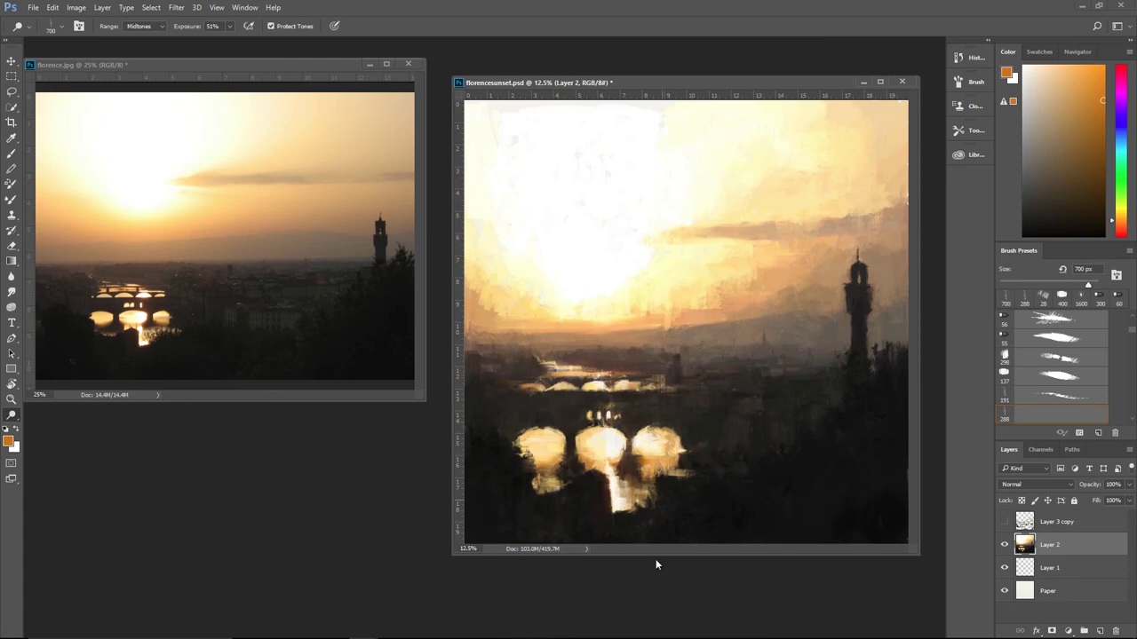
key(shift+o)
key(shift+o)
key(shift+o)
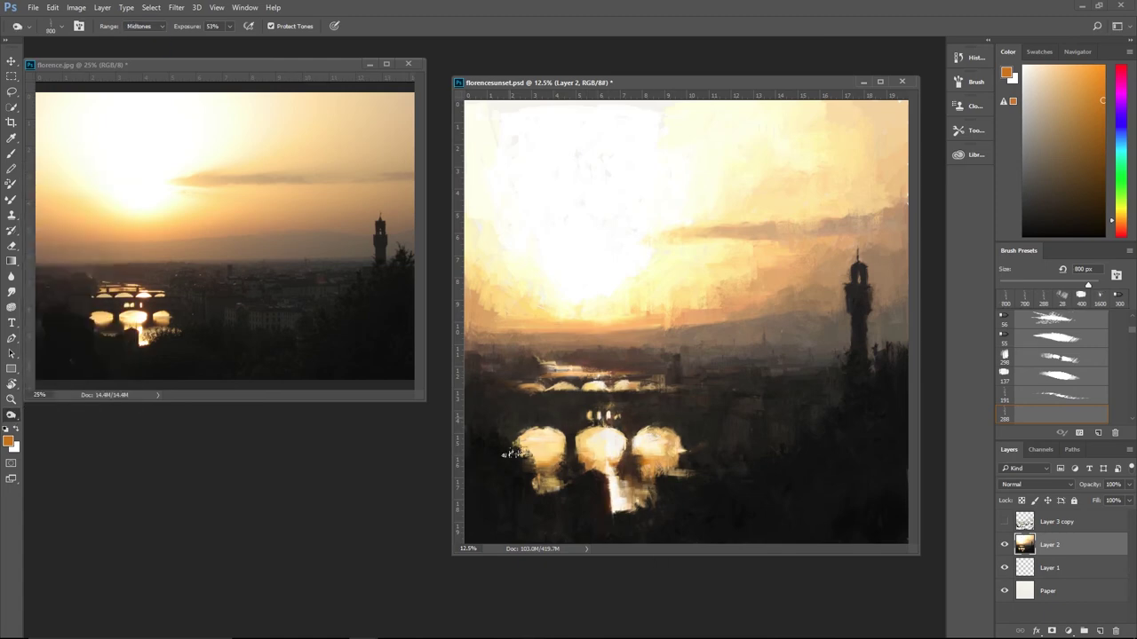
drag(542, 381, 682, 383)
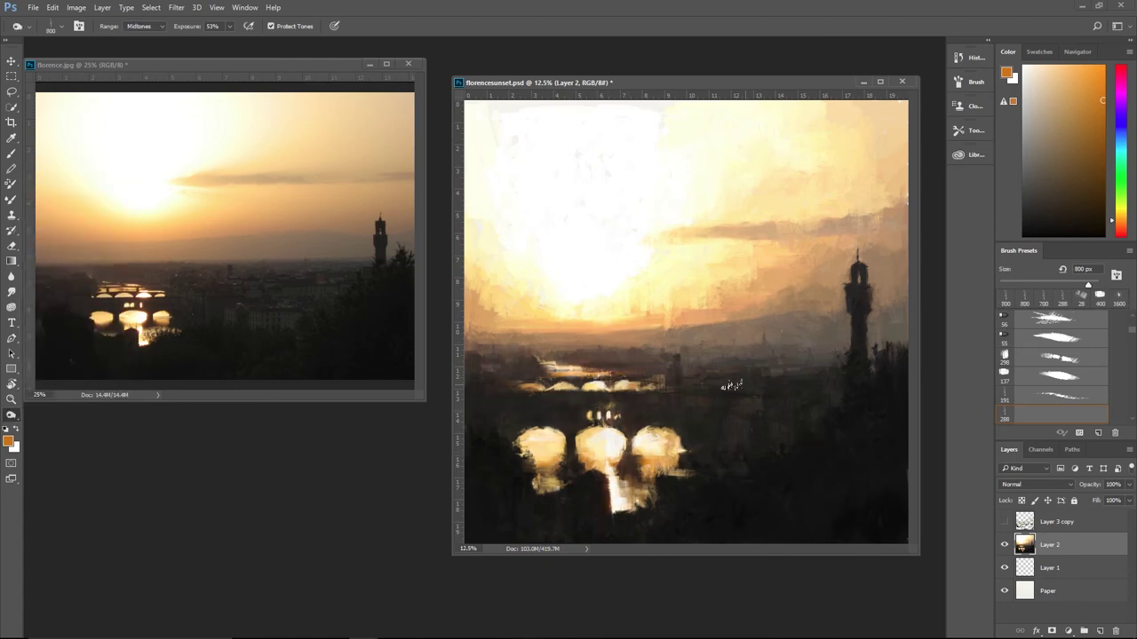
Target shadows, set the exposure to 21%, and settle the brush at 401 px
key(alt+shift+s)
key(0)
key(9)
key(0)
key(4)
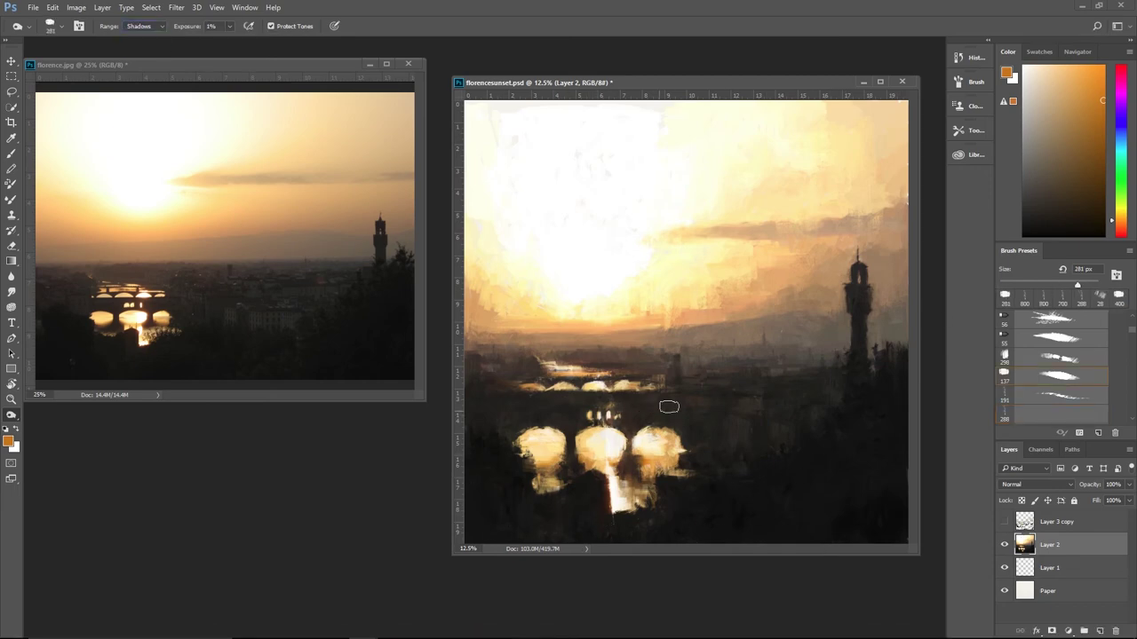
key(comma)
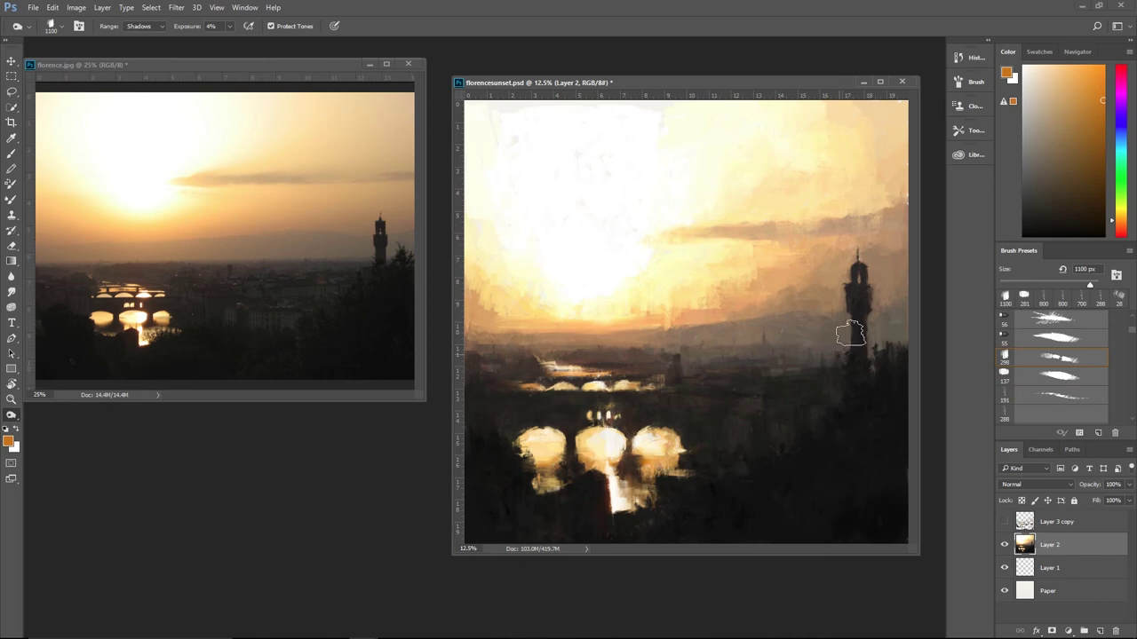
key(2)
key(1)
key(bracketright)
key(bracketright)
key(bracketright)
key(bracketright)
key(bracketright)
key(bracketright)
key(bracketright)
key(bracketright)
key(bracketright)
key(bracketright)
key(bracketright)
key(bracketright)
key(bracketright)
key(bracketright)
key(bracketright)
key(bracketright)
key(bracketright)
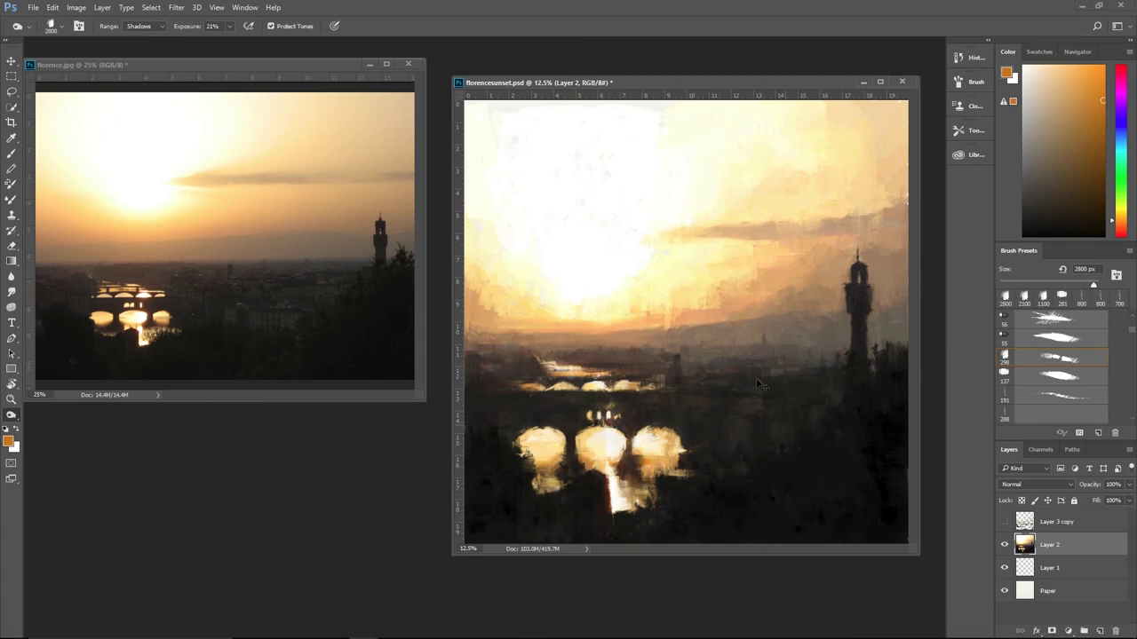
key(bracketleft)
key(bracketleft)
key(bracketleft)
key(bracketleft)
key(bracketleft)
key(bracketleft)
key(bracketleft)
key(bracketleft)
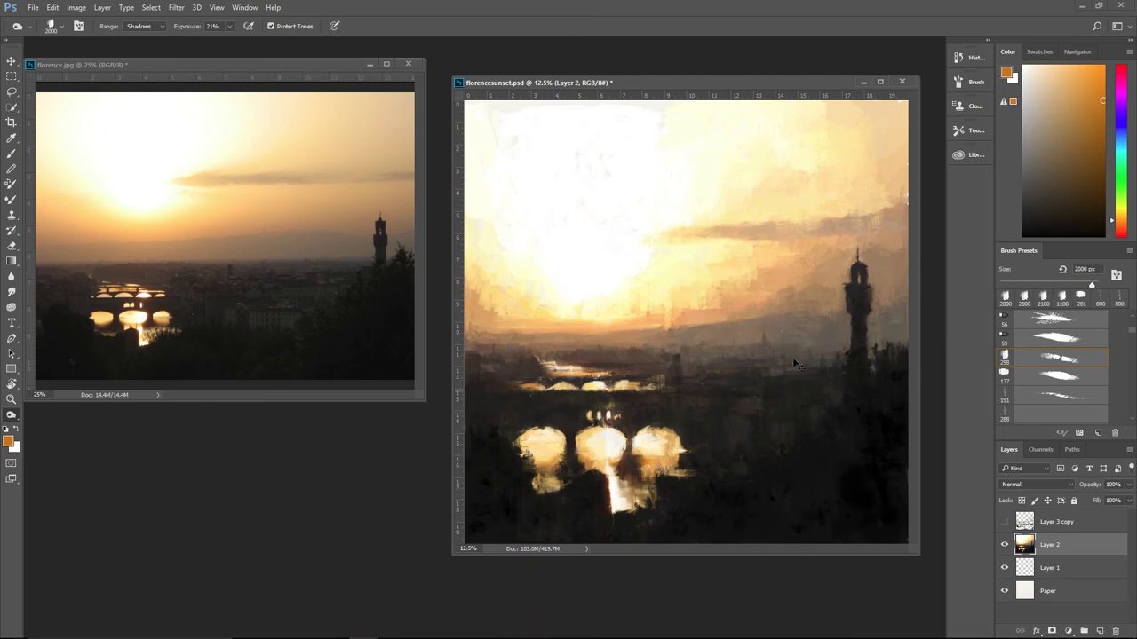
key(bracketright)
key(bracketright)
key(bracketright)
key(bracketright)
key(bracketright)
key(bracketright)
key(bracketright)
key(bracketright)
key(bracketright)
key(bracketright)
key(bracketright)
key(bracketright)
key(bracketright)
key(bracketright)
key(bracketright)
key(bracketright)
key(bracketright)
key(bracketright)
key(bracketright)
key(bracketright)
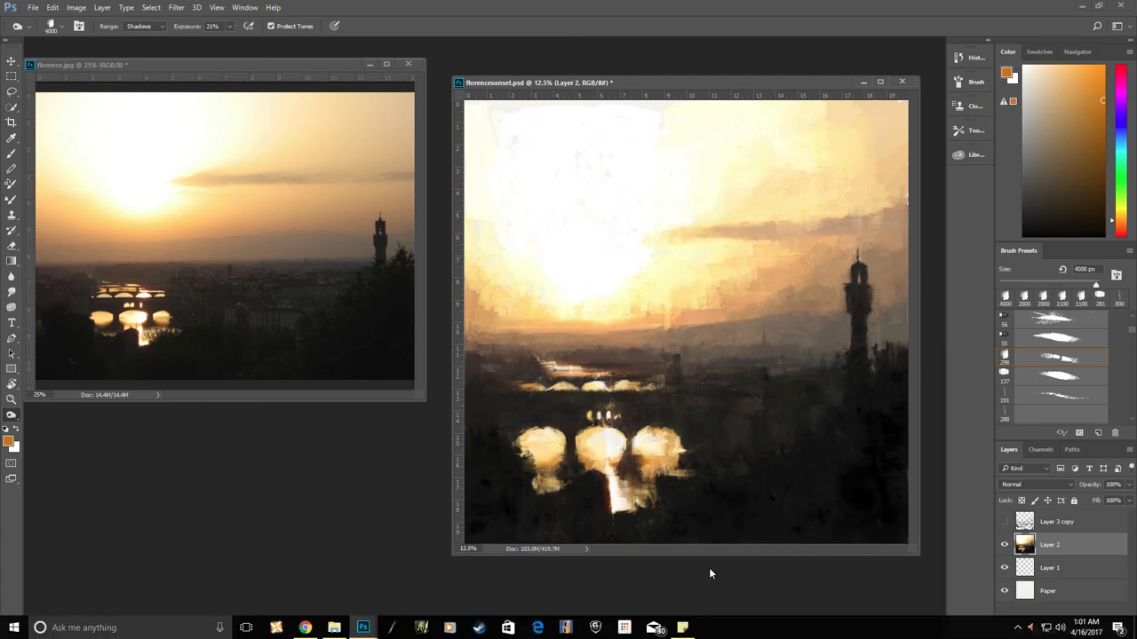
key(period)
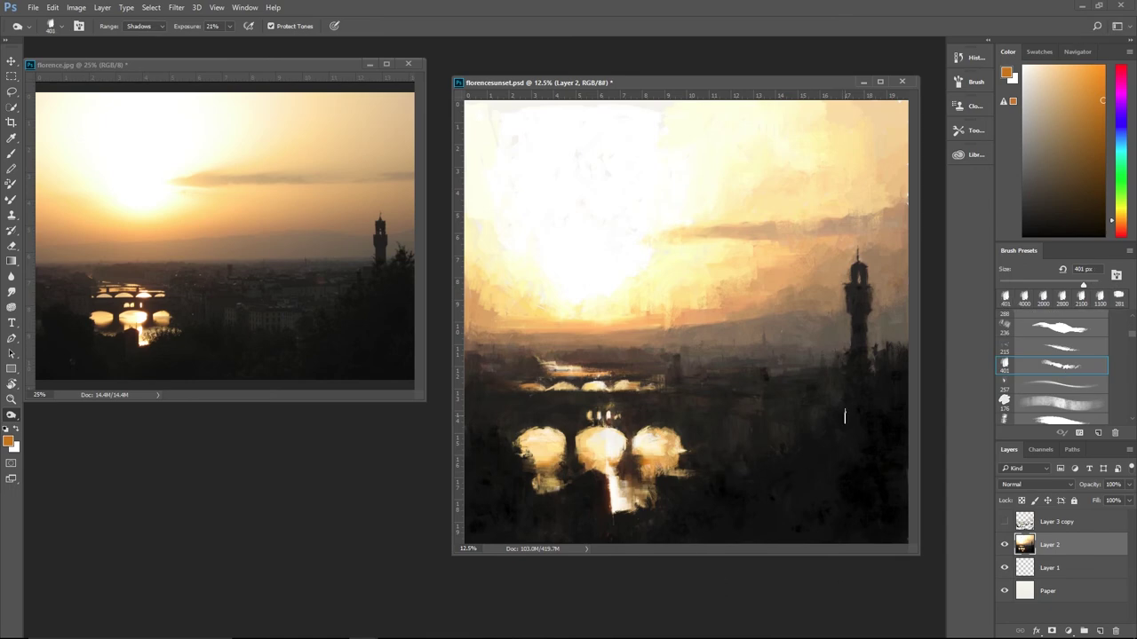
Save the painting as florencesunset2.psd
click(33, 7)
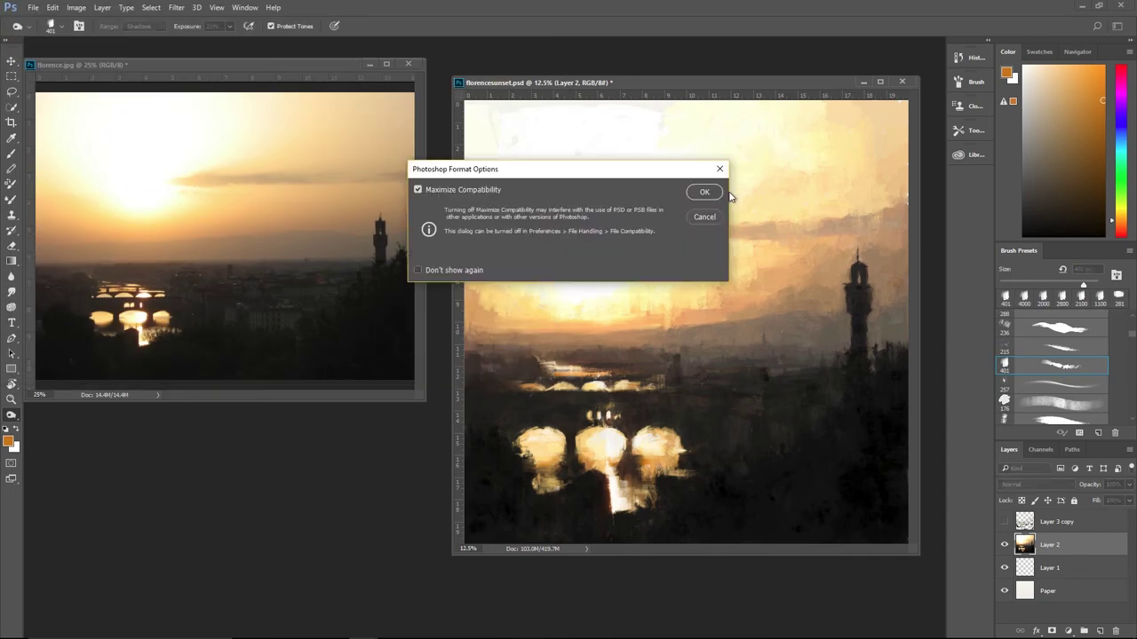
click(702, 190)
key(b)
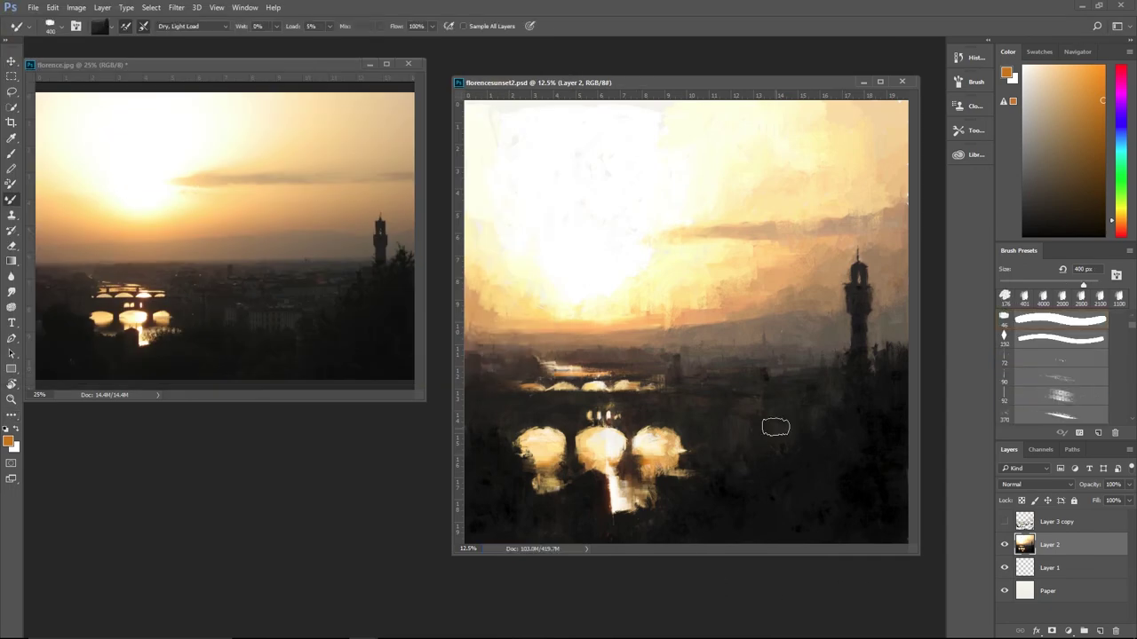
key(period)
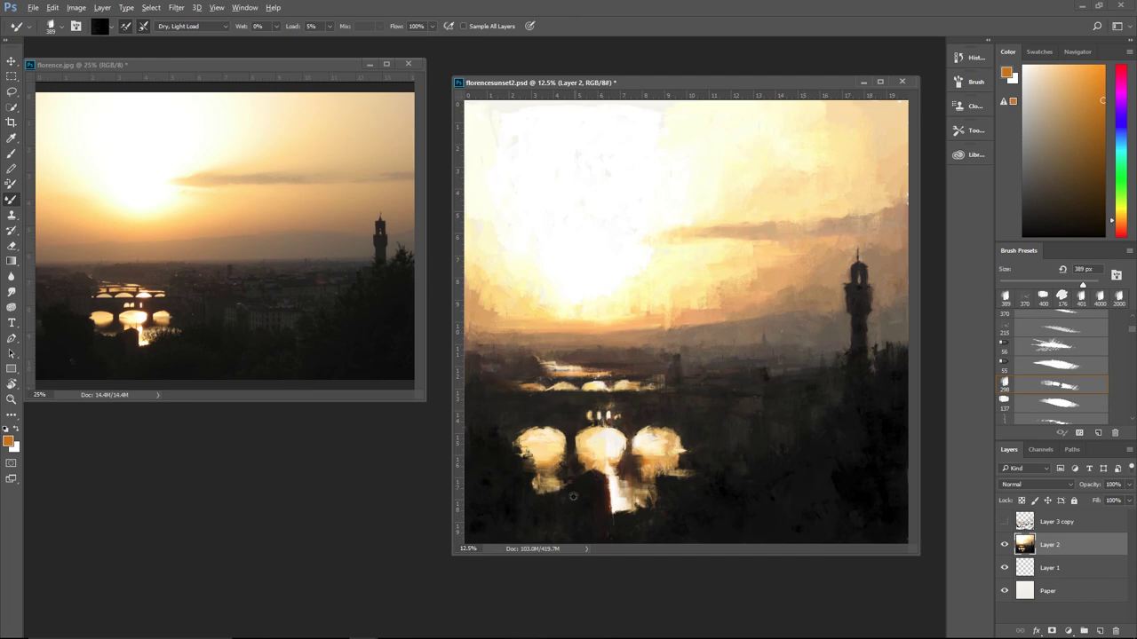
Load beige-brown and darker brown paint from the bridges
alt+click(677, 360)
alt+click(698, 341)
alt+click(506, 372)
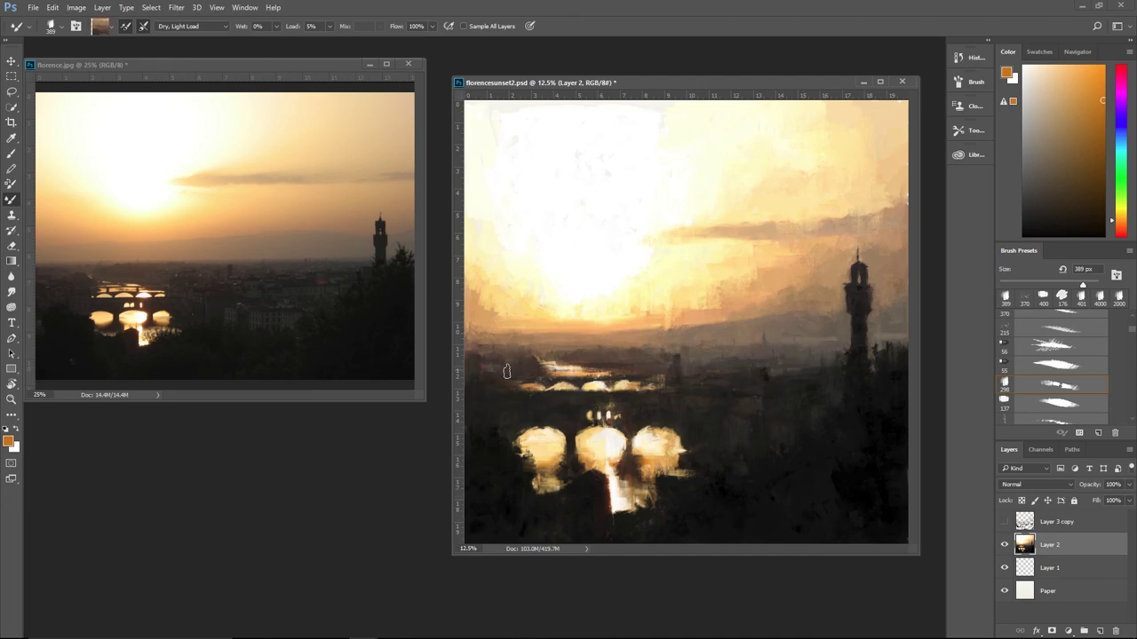
alt+click(630, 393)
alt+click(633, 379)
alt+click(657, 391)
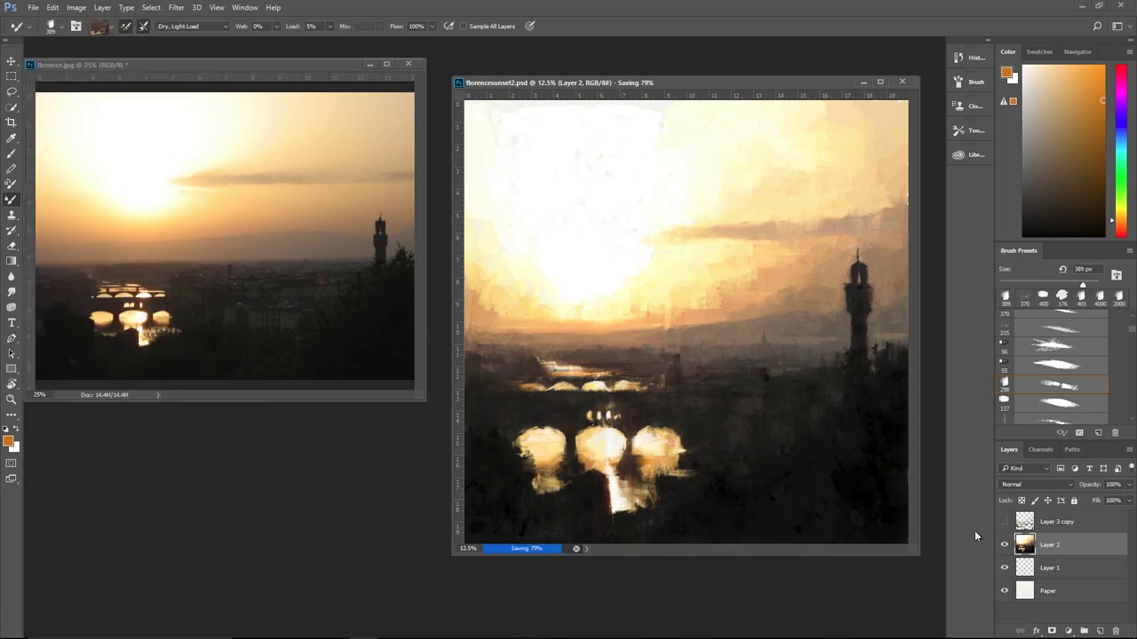
Show Layer 3 copy, select it, and lower its opacity to about 42%
click(1004, 522)
click(1057, 521)
click(1128, 484)
drag(1127, 500, 1102, 503)
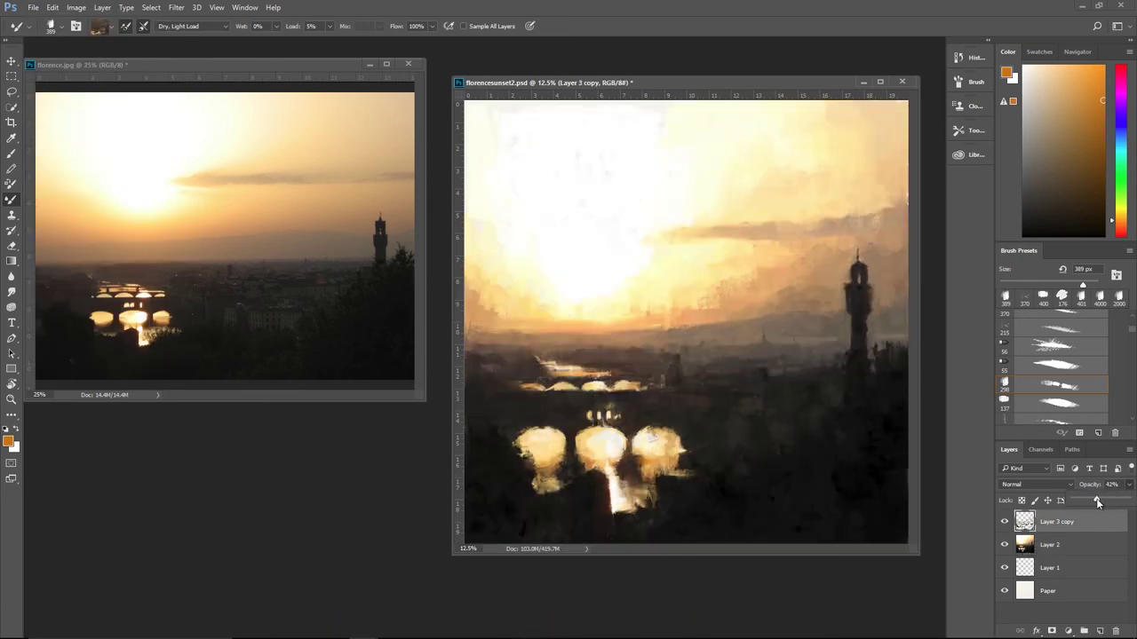
click(33, 8)
click(102, 140)
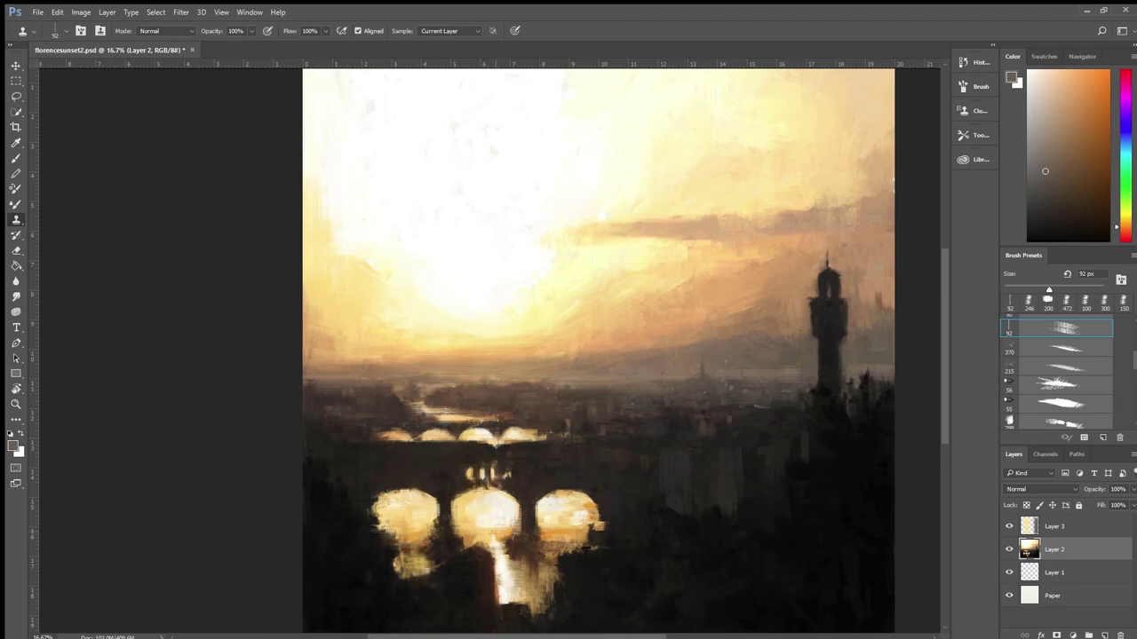
Alternate Dodge midtones and Burn shadows, cycling the brush from 150 px through 45 px to 370 px
key(bracketright)
key(bracketright)
key(bracketright)
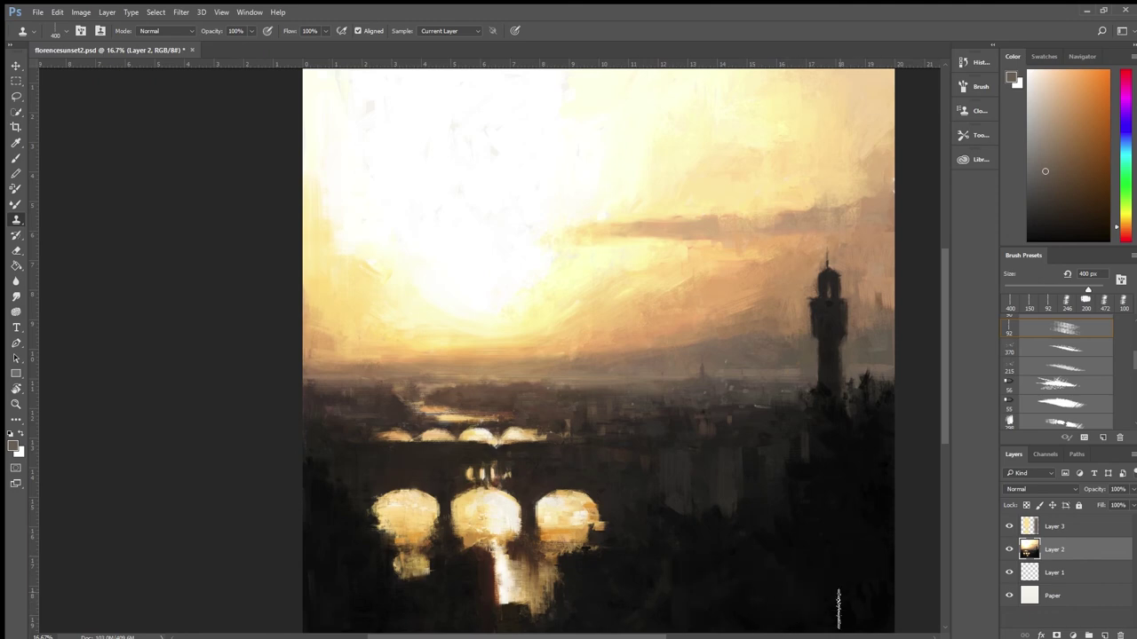
key(o)
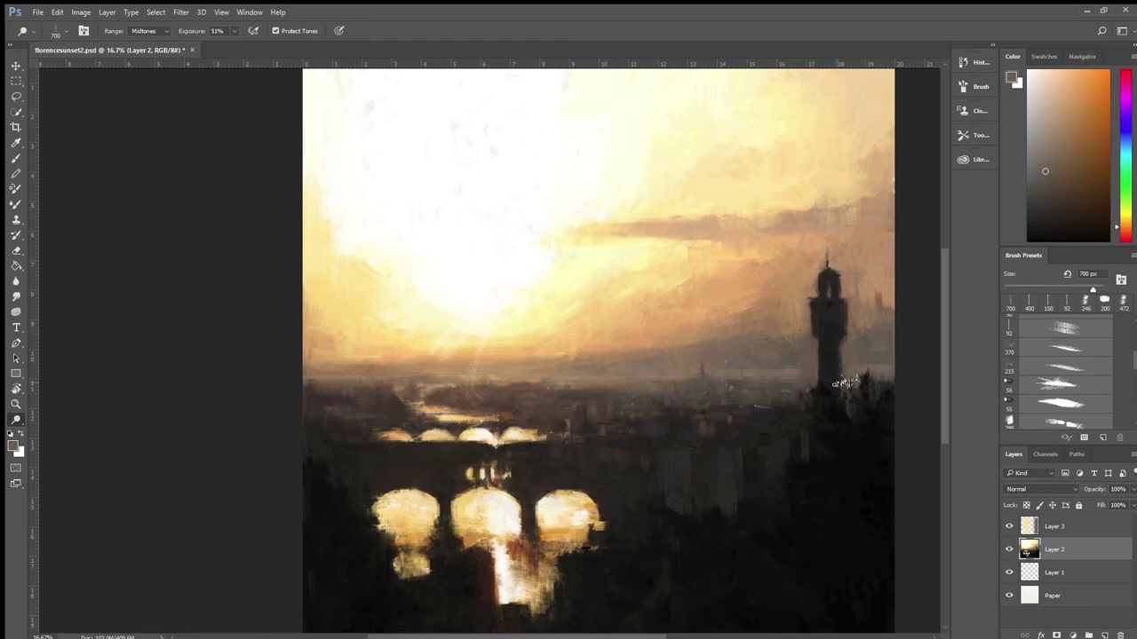
key(shift+o)
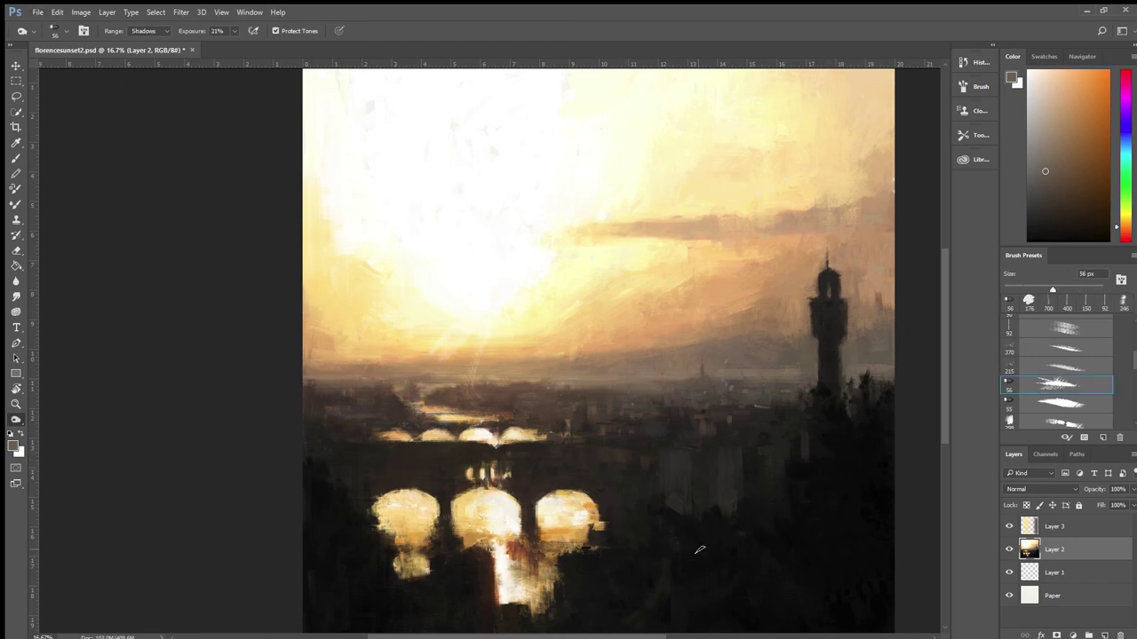
key(period)
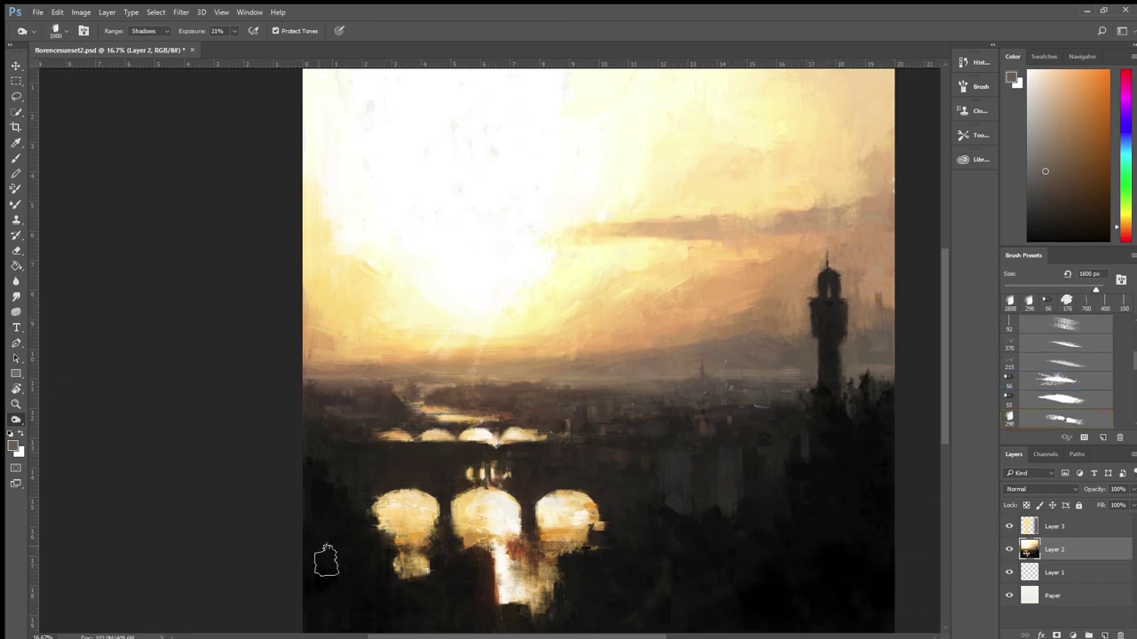
key(period)
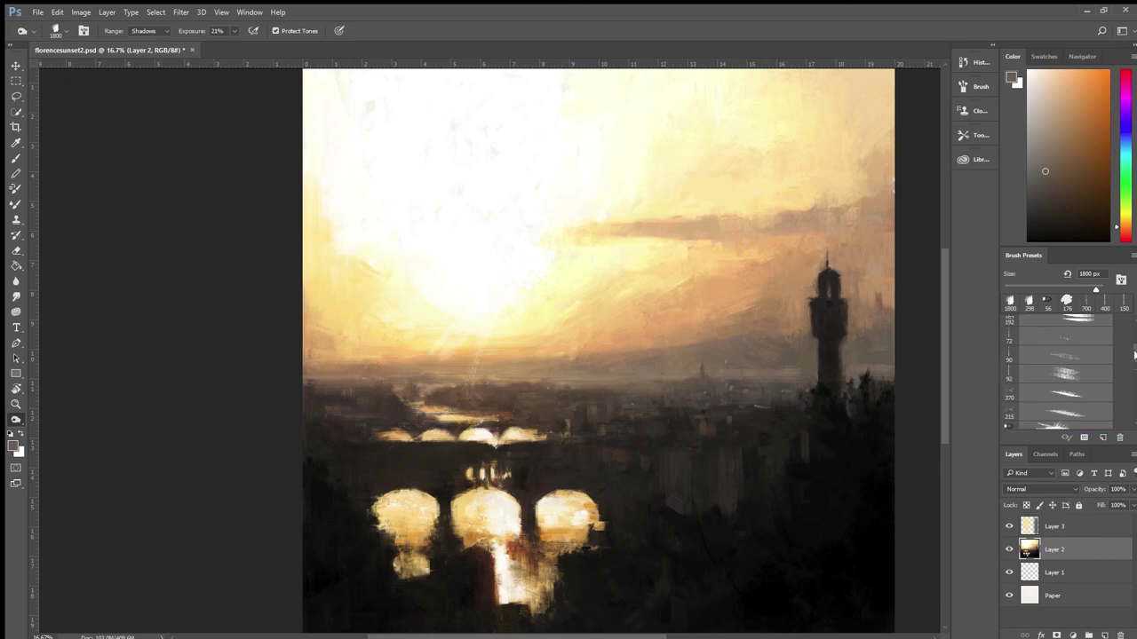
key(comma)
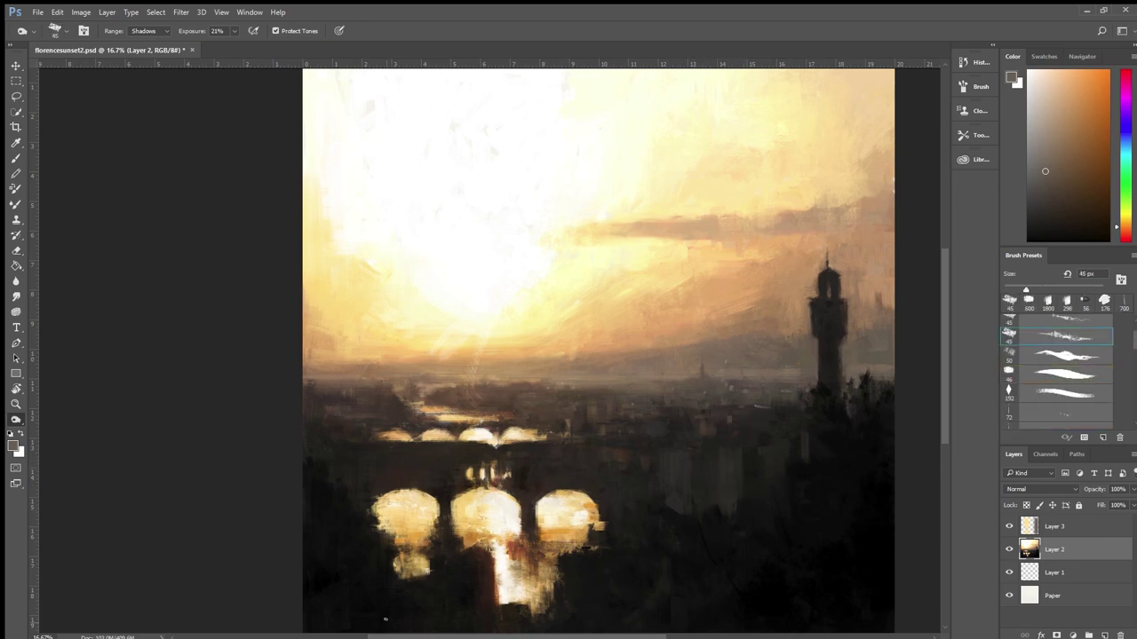
key(period)
key(period)
key(period)
key(period)
key(period)
key(period)
key(period)
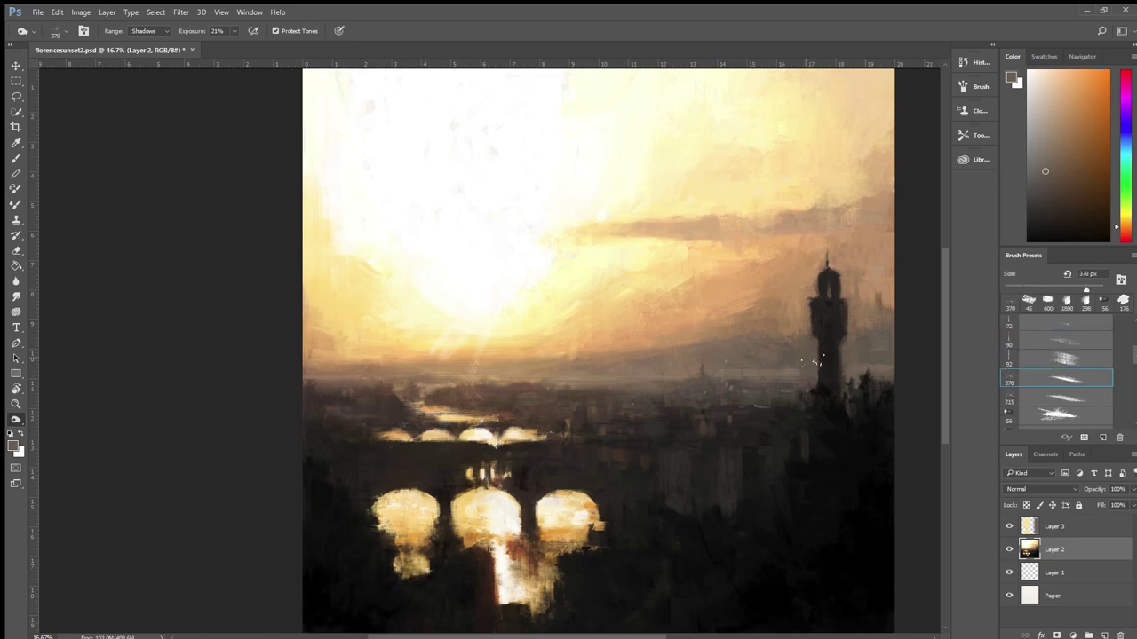
Paint the bridge arches with sampled dark and light tan colours using 125–250 px bristle brushes
key(b)
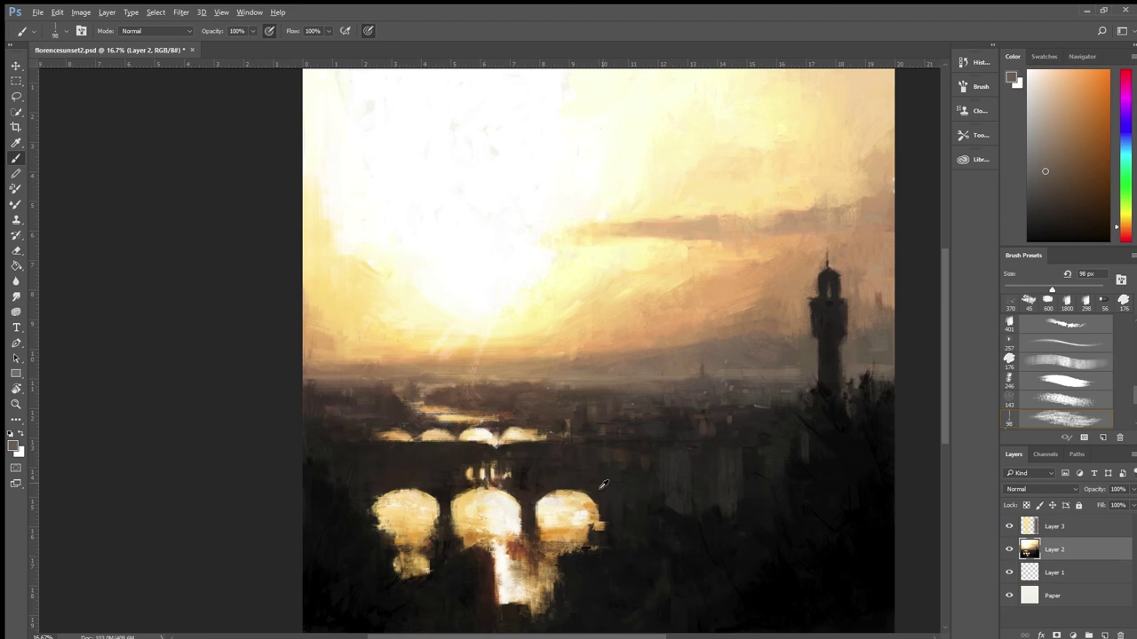
alt+click(609, 603)
key(comma)
key(comma)
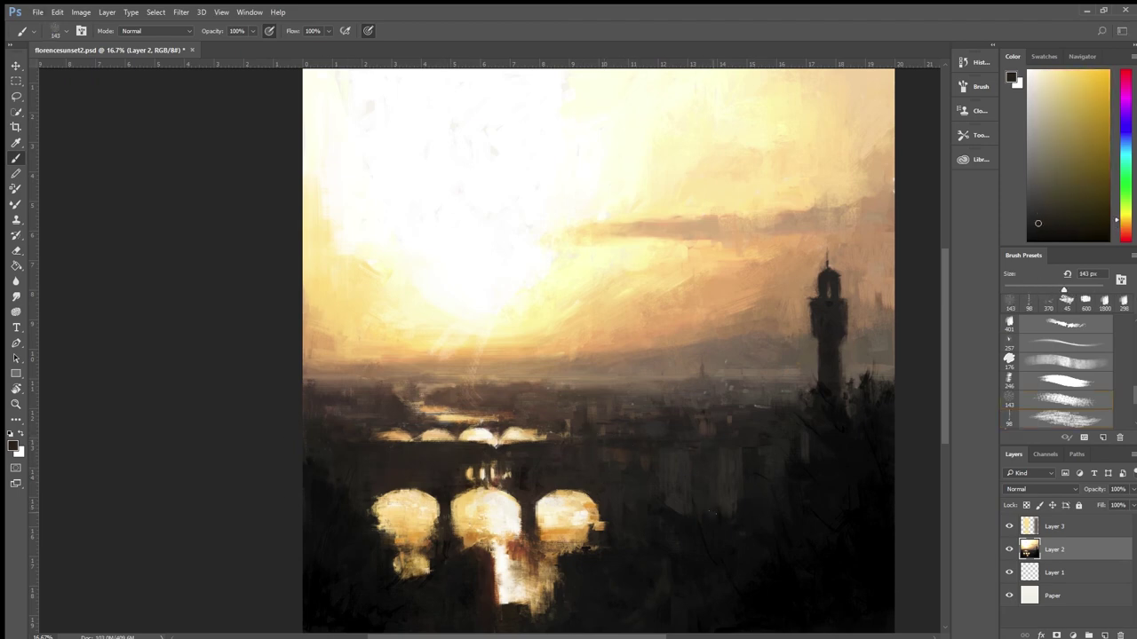
alt+click(584, 496)
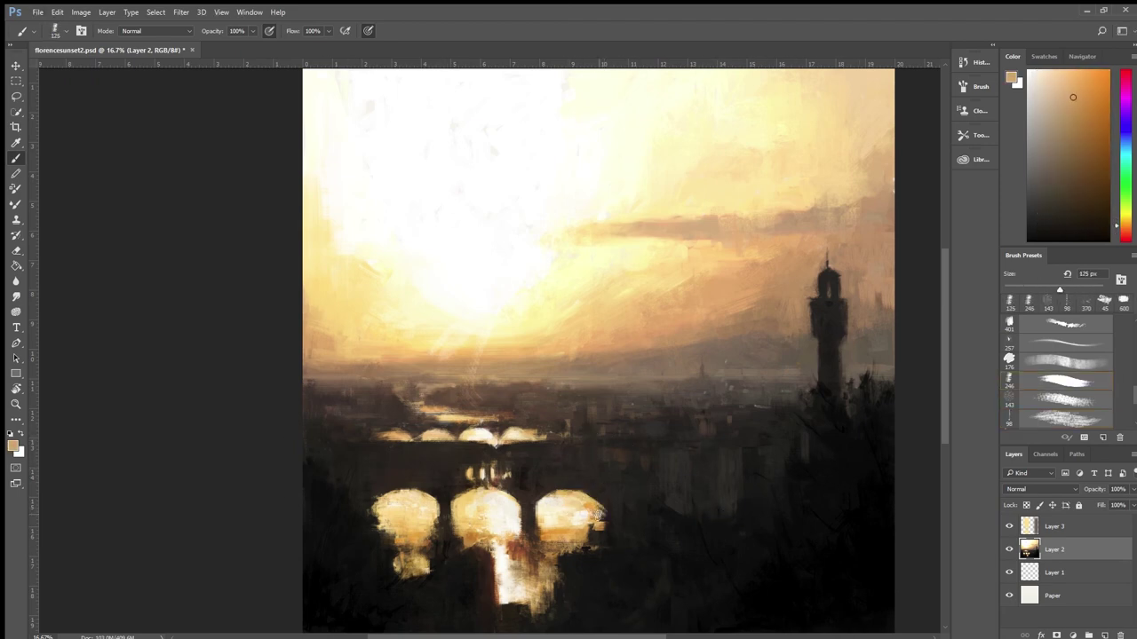
alt+click(513, 502)
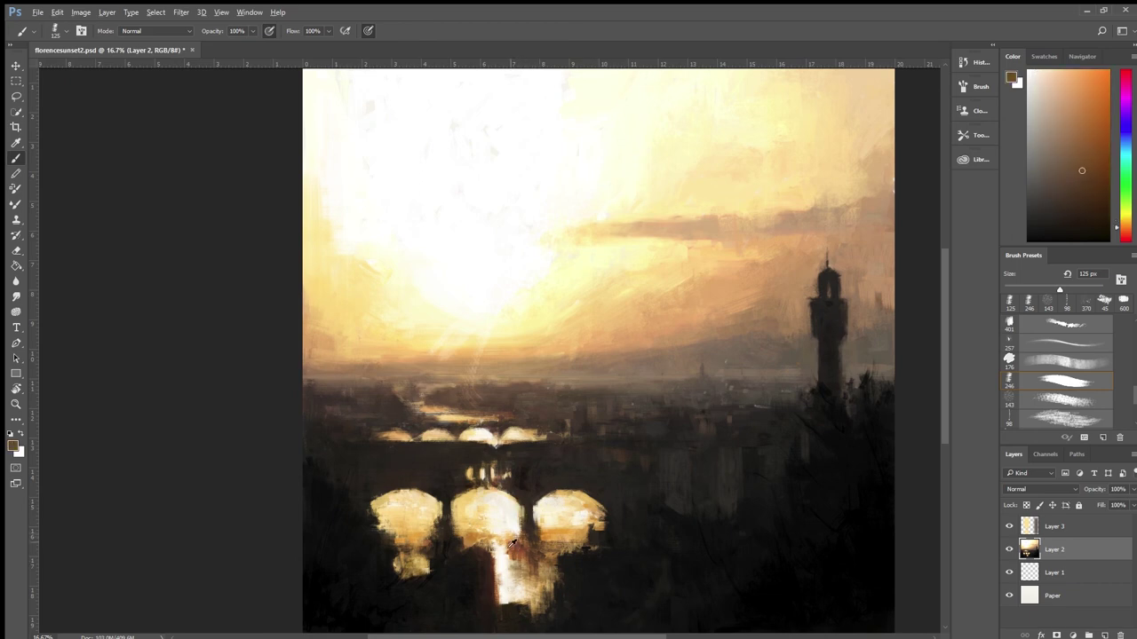
key(bracketright)
key(bracketright)
key(bracketright)
key(bracketright)
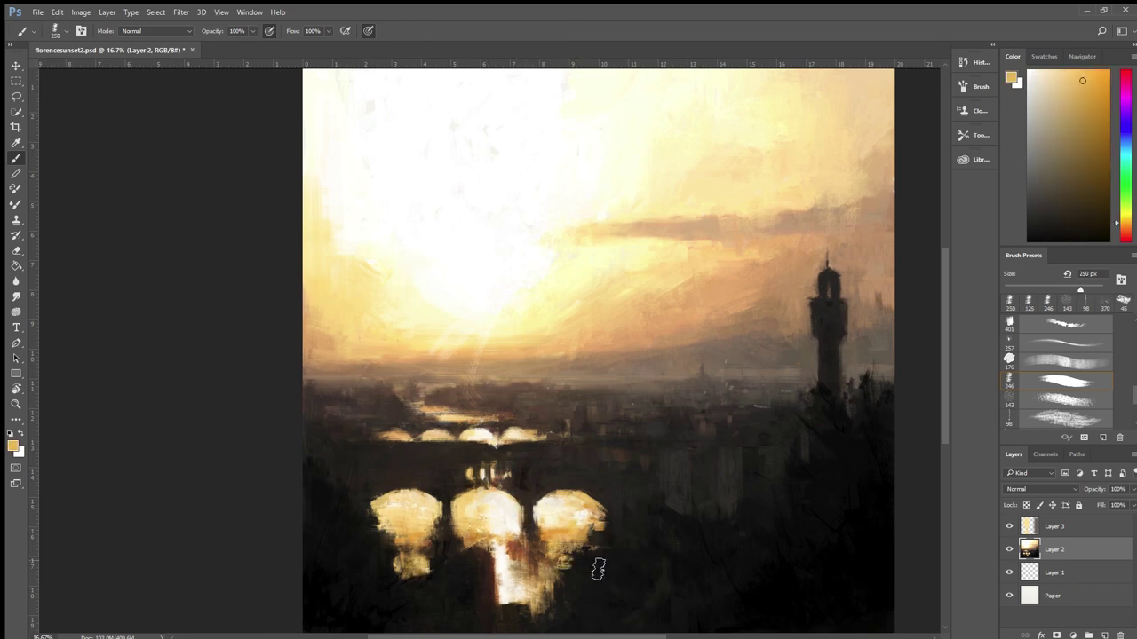
alt+click(435, 575)
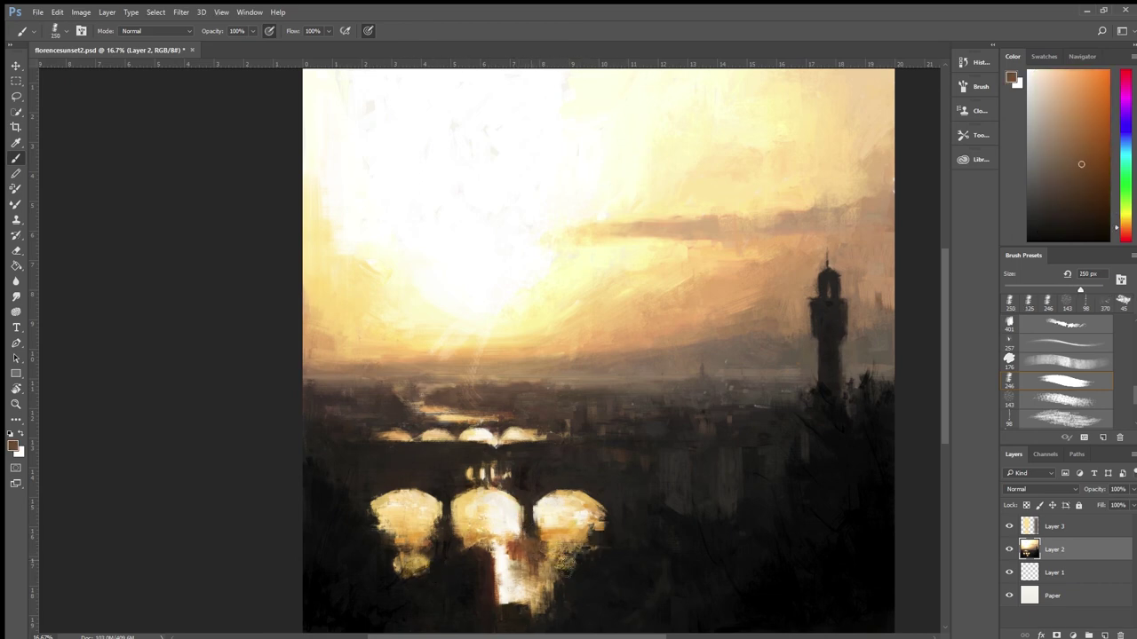
alt+click(402, 517)
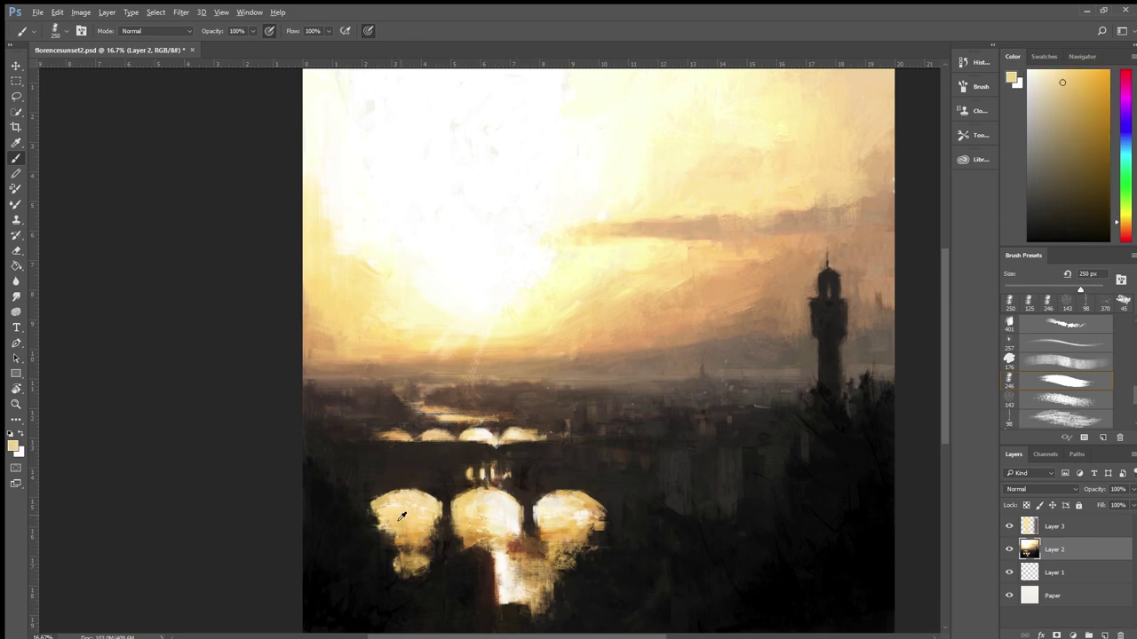
alt+click(579, 542)
Set the brush to Darker Color mode and repaint the arch reflections with sampled orange and tan
key(shift+equal)
key(shift+equal)
key(shift+equal)
key(shift+equal)
key(shift+equal)
key(shift+equal)
key(shift+equal)
key(shift+equal)
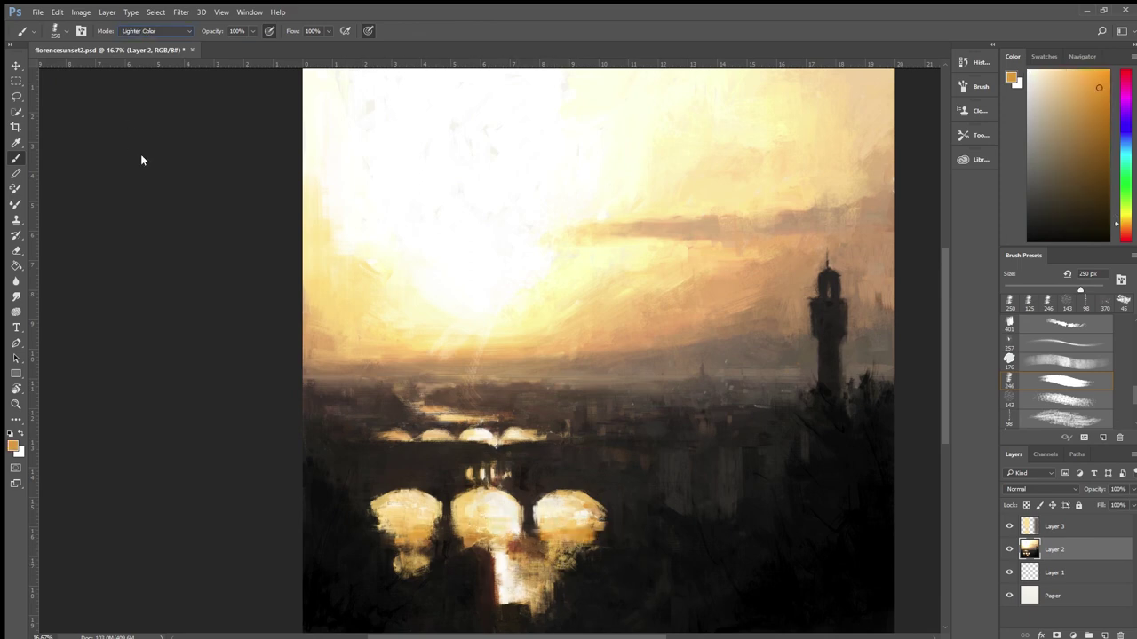
alt+click(541, 551)
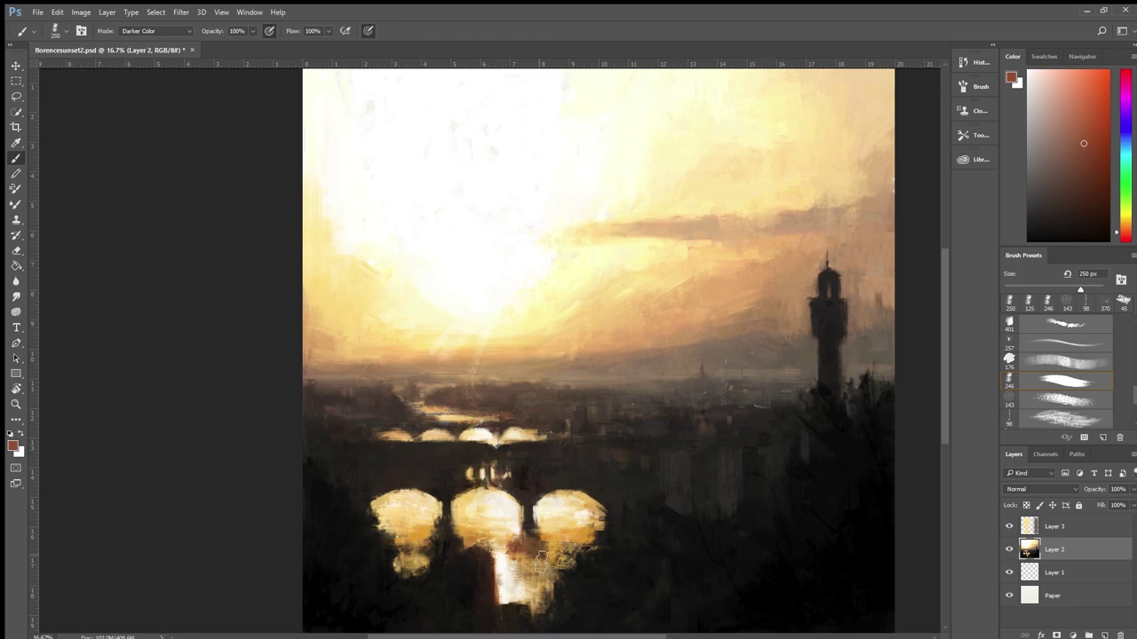
alt+click(601, 541)
alt+click(518, 468)
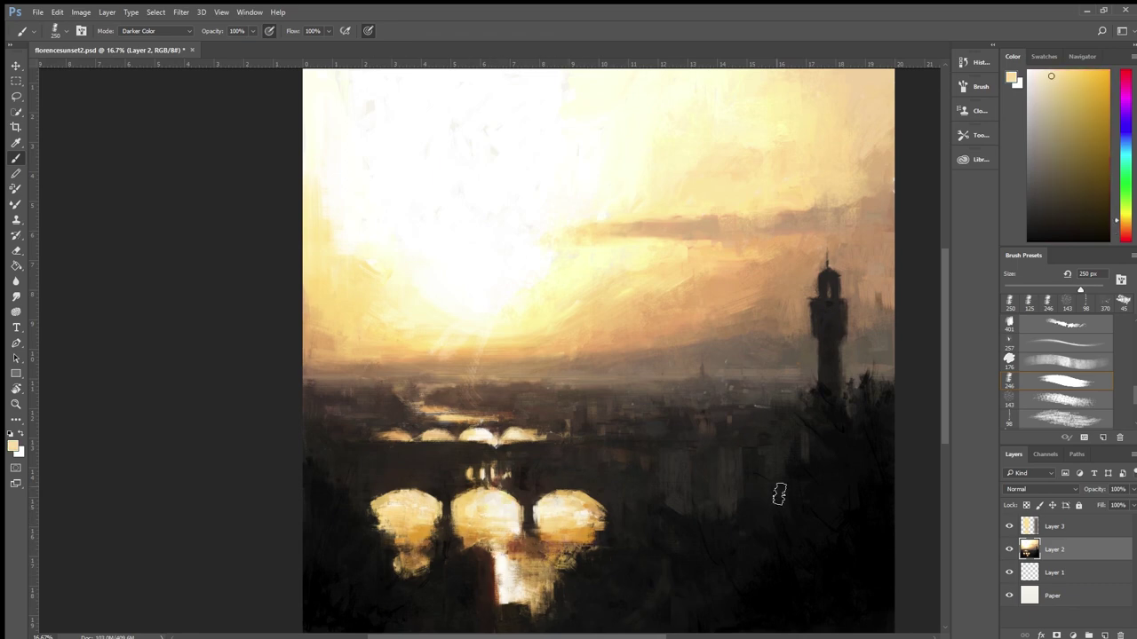
Touch up the tower edges with sampled tan and near-black paint at 80–288 px
alt+click(807, 320)
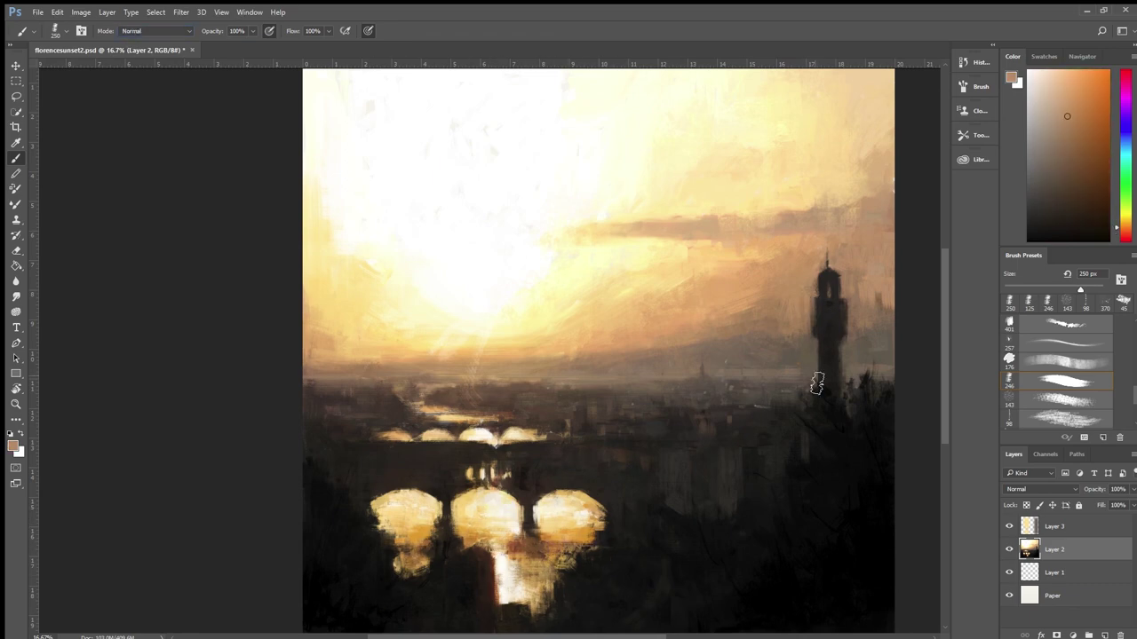
alt+click(835, 306)
key(bracketleft)
key(bracketleft)
key(bracketleft)
key(bracketleft)
key(bracketleft)
key(bracketleft)
key(bracketleft)
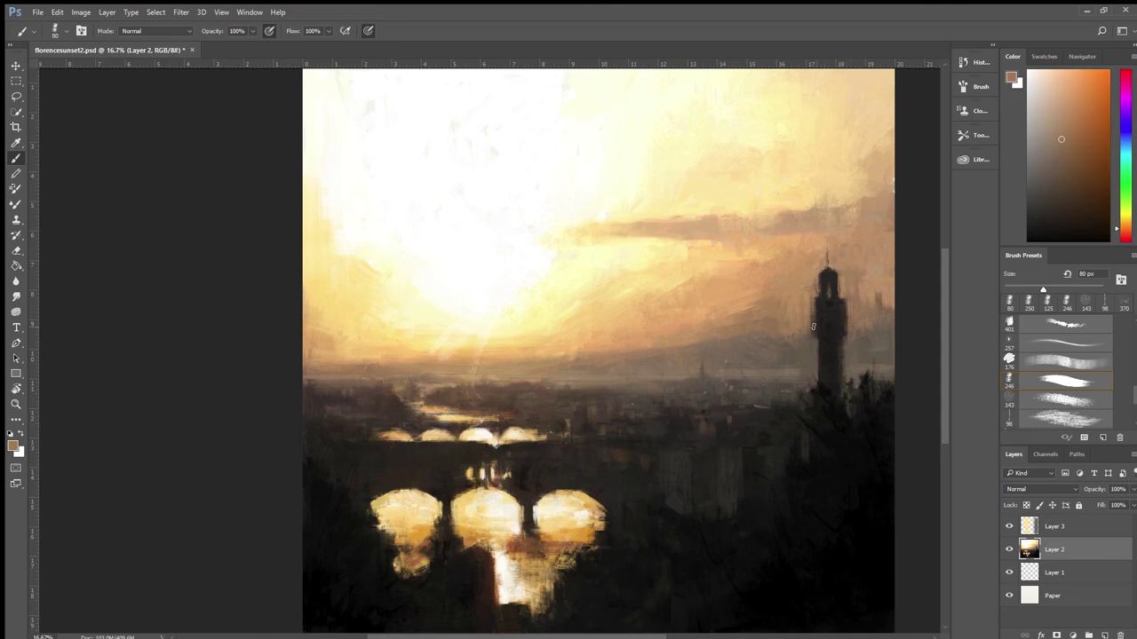
alt+click(812, 328)
alt+click(833, 305)
alt+click(810, 293)
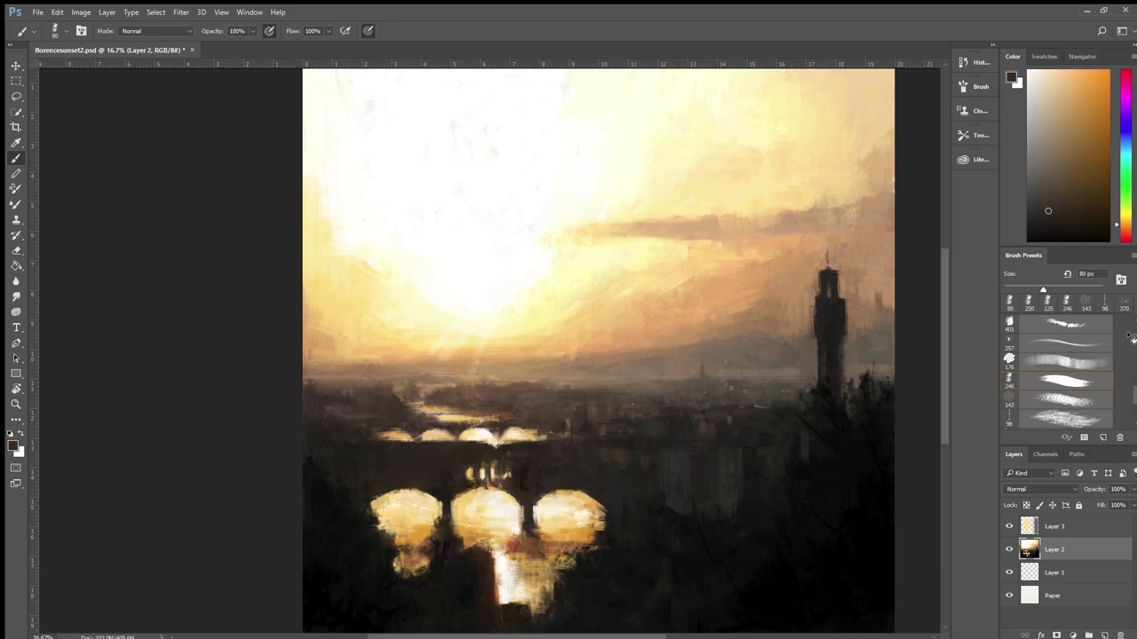
key(period)
alt+click(820, 341)
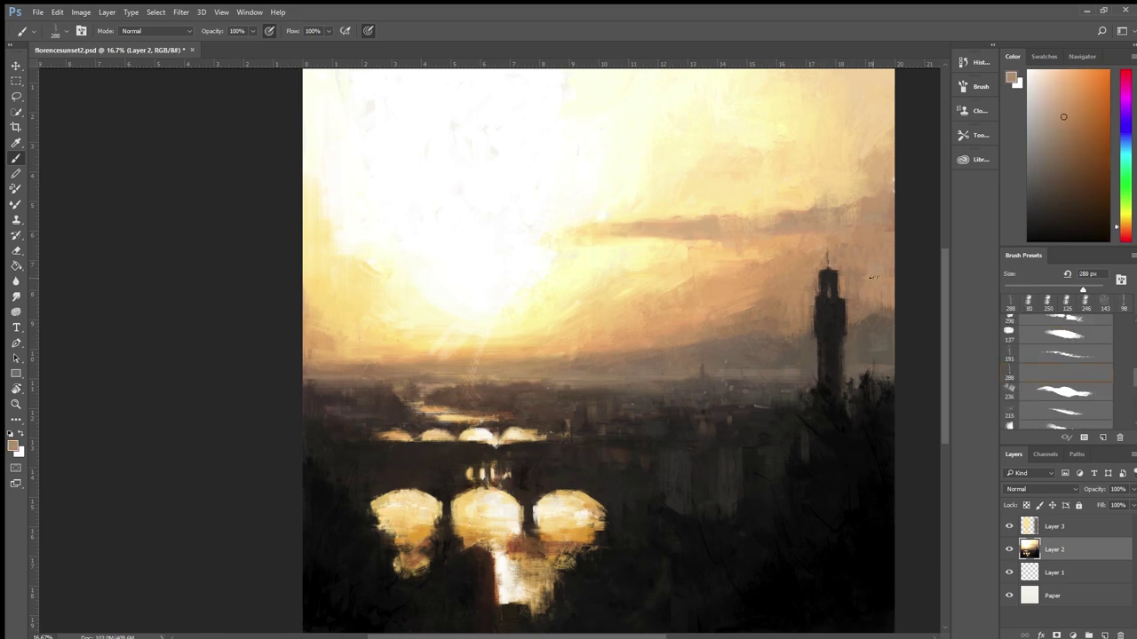
Blend the city haze with pale cream from the sky using the Mixer Brush
alt+click(773, 302)
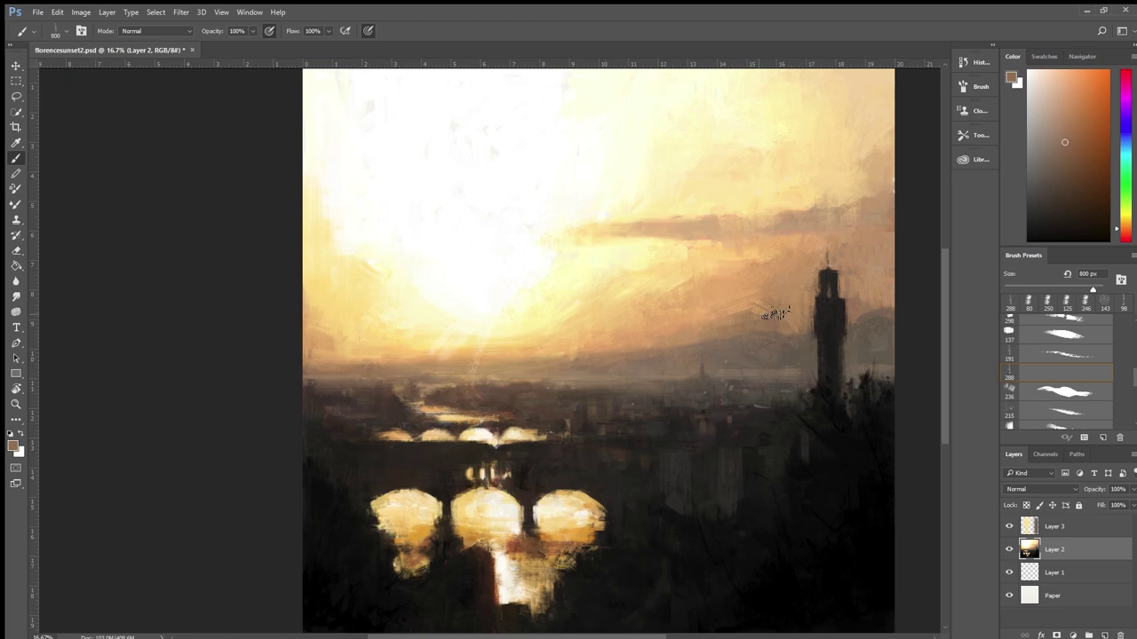
alt+click(737, 317)
alt+click(603, 429)
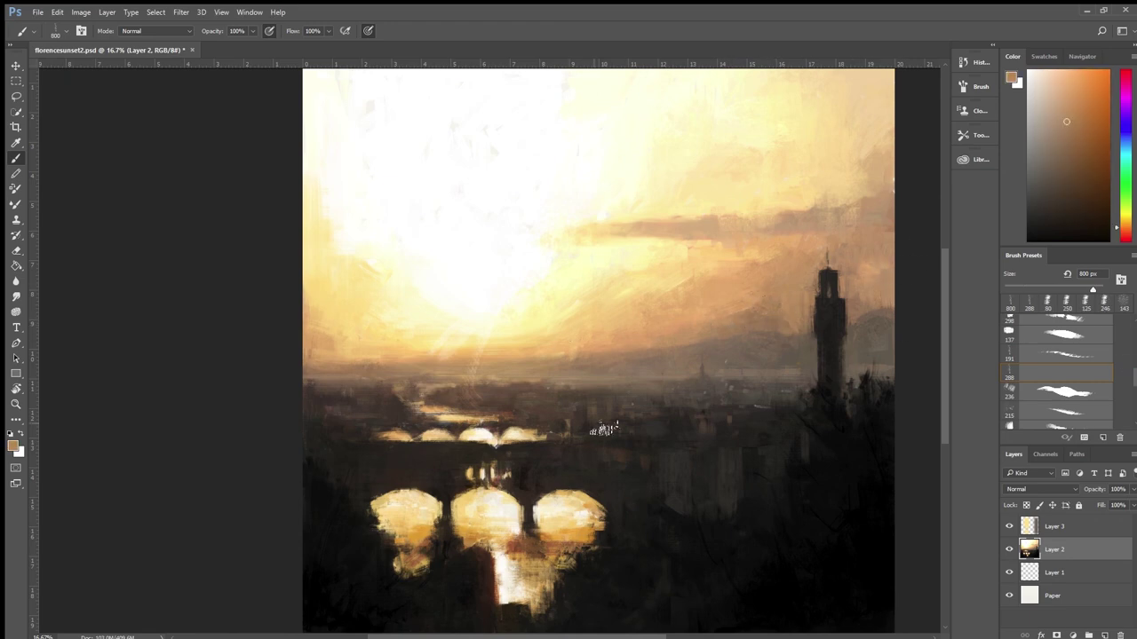
key(shift+b)
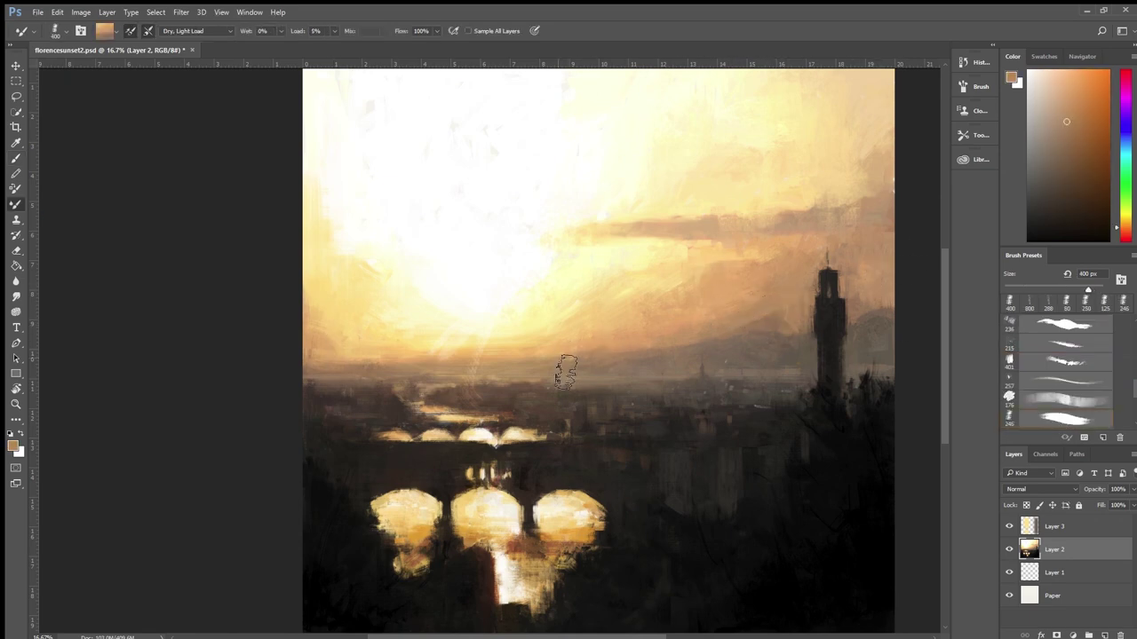
alt+click(713, 382)
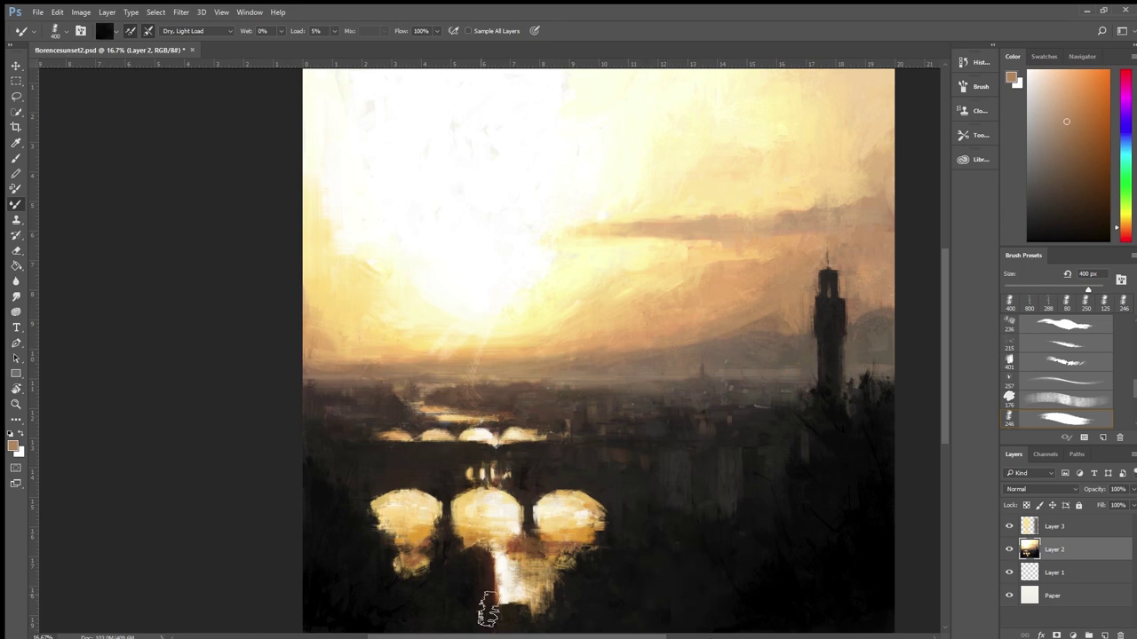
Add Layer 4 above Layer 3 and draw a 300 px feathered marquee across the city and river
mouse_move(812, 604)
mouse_down()
mouse_move(773, 423)
mouse_move(1026, 440)
mouse_up()
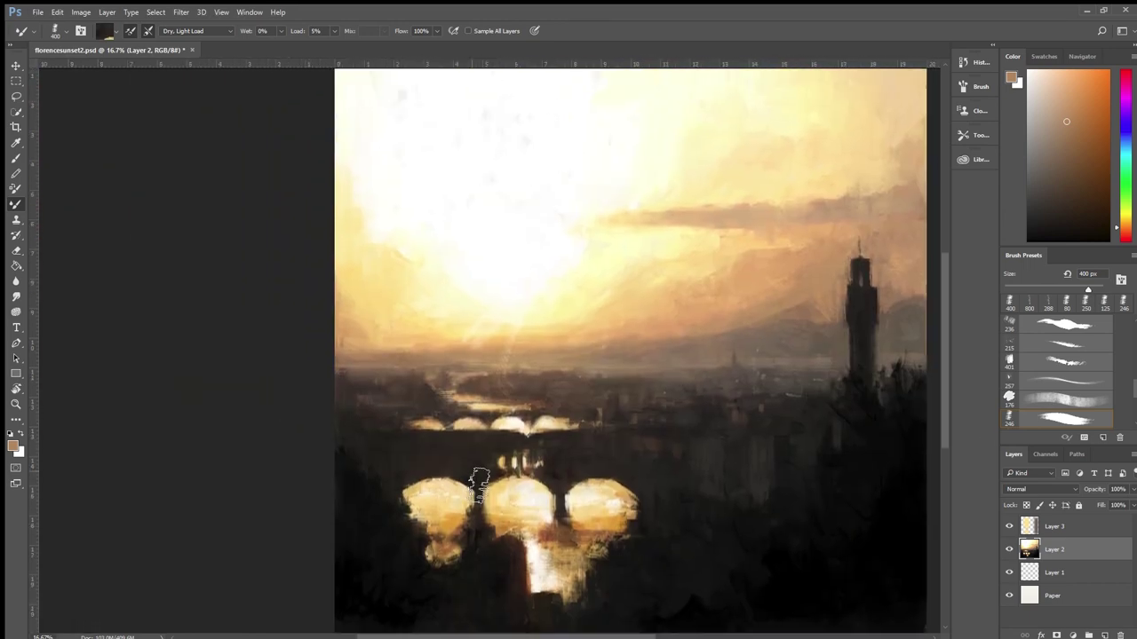
click(1121, 525)
key(ctrl+shift+alt+n)
key(m)
drag(338, 311, 923, 434)
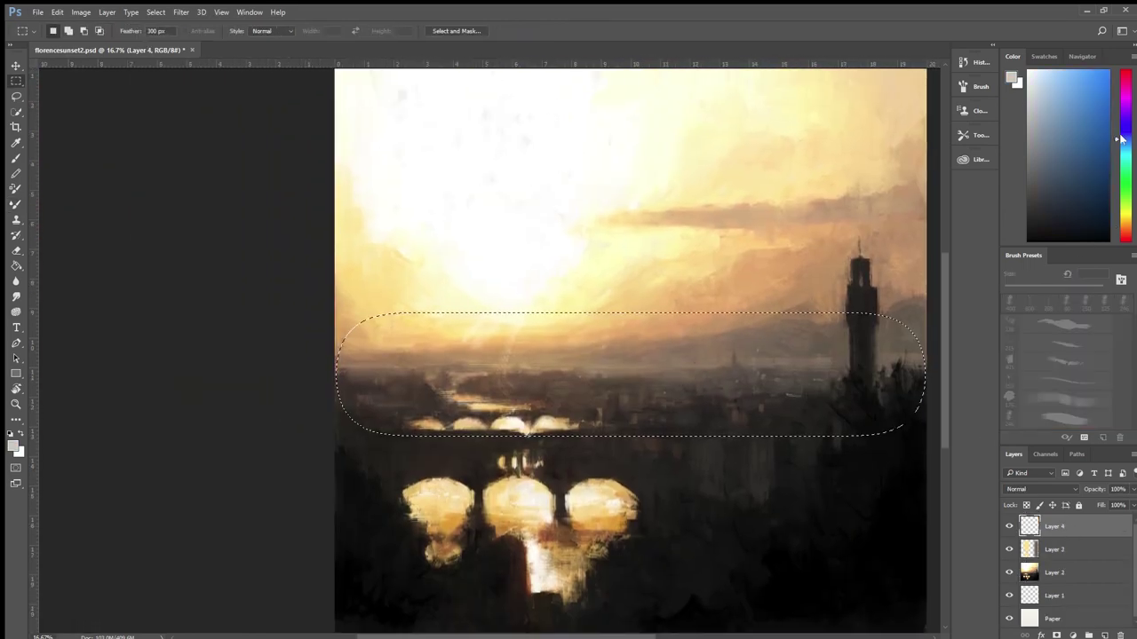
Fill the band with light fog and set Layer 4 to Soft Light at 27% opacity
key(alt+BackSpace)
key(ctrl+d)
key(shift+plus)
key(shift+plus)
key(shift+plus)
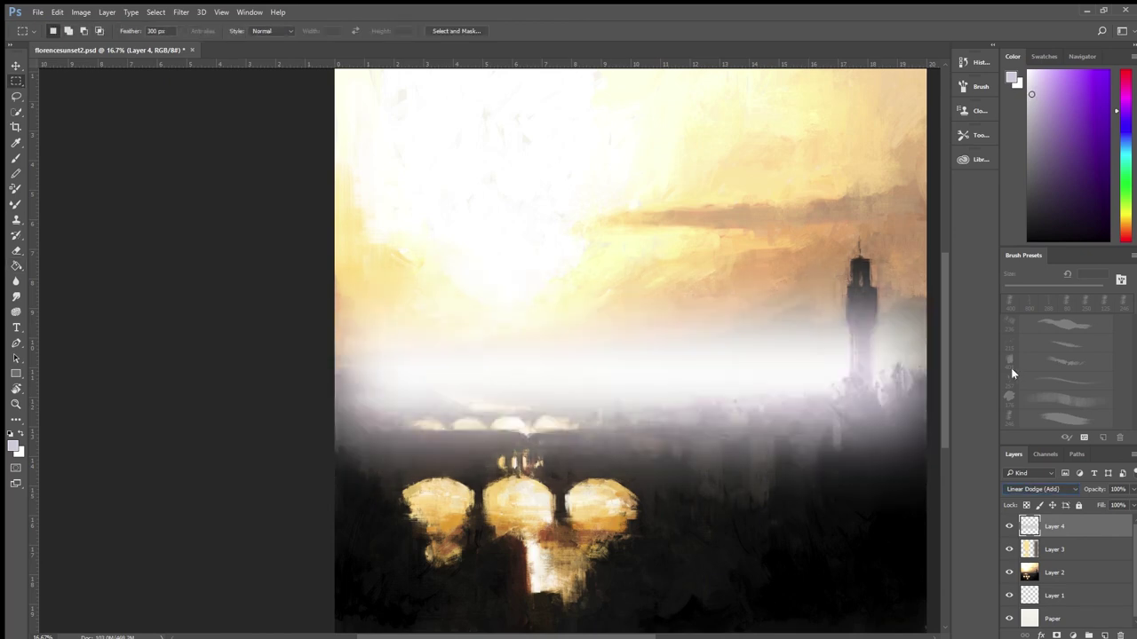
key(2)
key(7)
On a new layer, fill a feathered foreground band with black, set to Soft Light at reduced opacity
key(ctrl+shift+alt+n)
drag(675, 444, 621, 346)
drag(281, 368, 872, 530)
key(g)
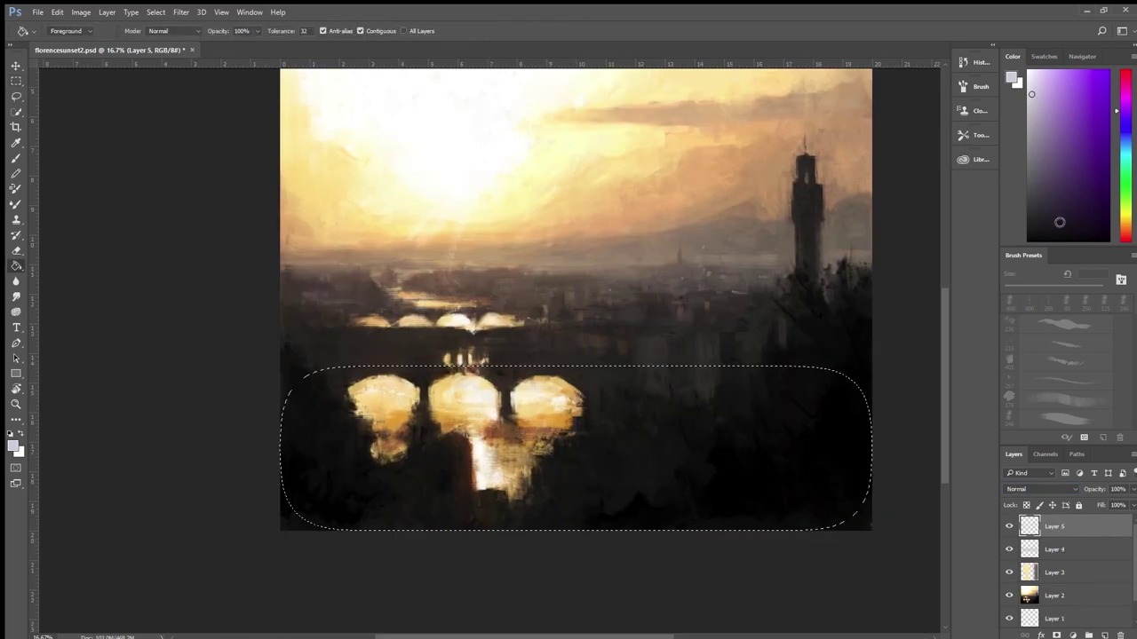
key(d)
click(567, 395)
click(568, 396)
key(ctrl+d)
key(m)
key(shift+plus)
key(shift+plus)
key(shift+plus)
key(shift+plus)
key(shift+plus)
key(shift+plus)
key(shift+plus)
key(shift+plus)
key(shift+plus)
key(shift+plus)
key(shift+plus)
key(shift+plus)
key(shift+plus)
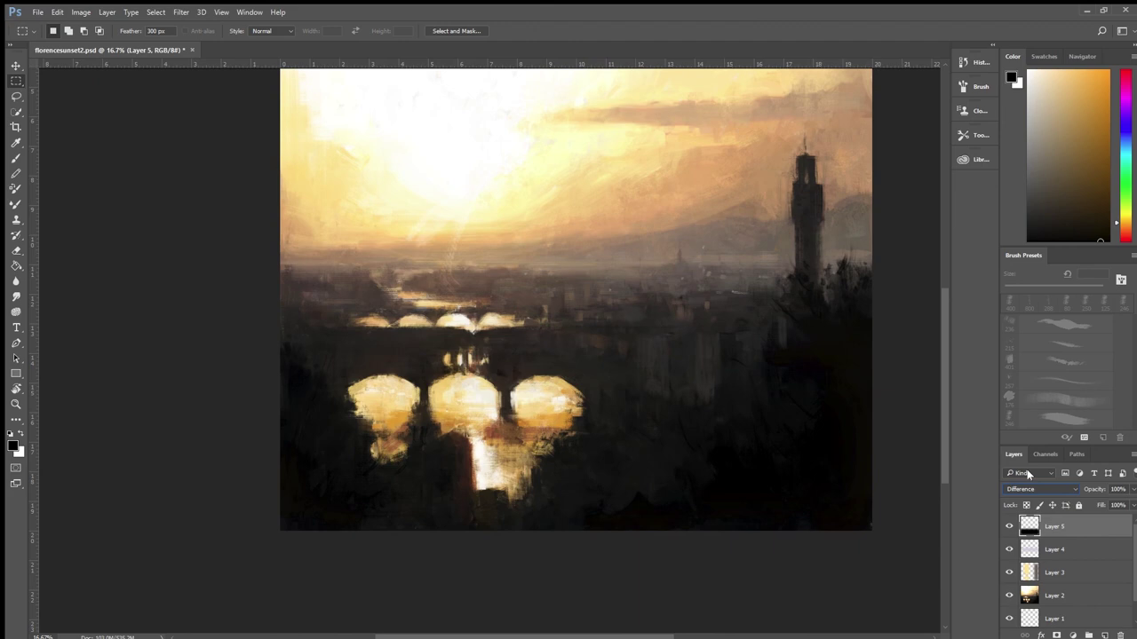
key(8)
Add the gravel texture as Layer 6 below Layer 5 and blur it heavily with Gaussian Blur
scroll(752, 447, up, 2)
click(1055, 549)
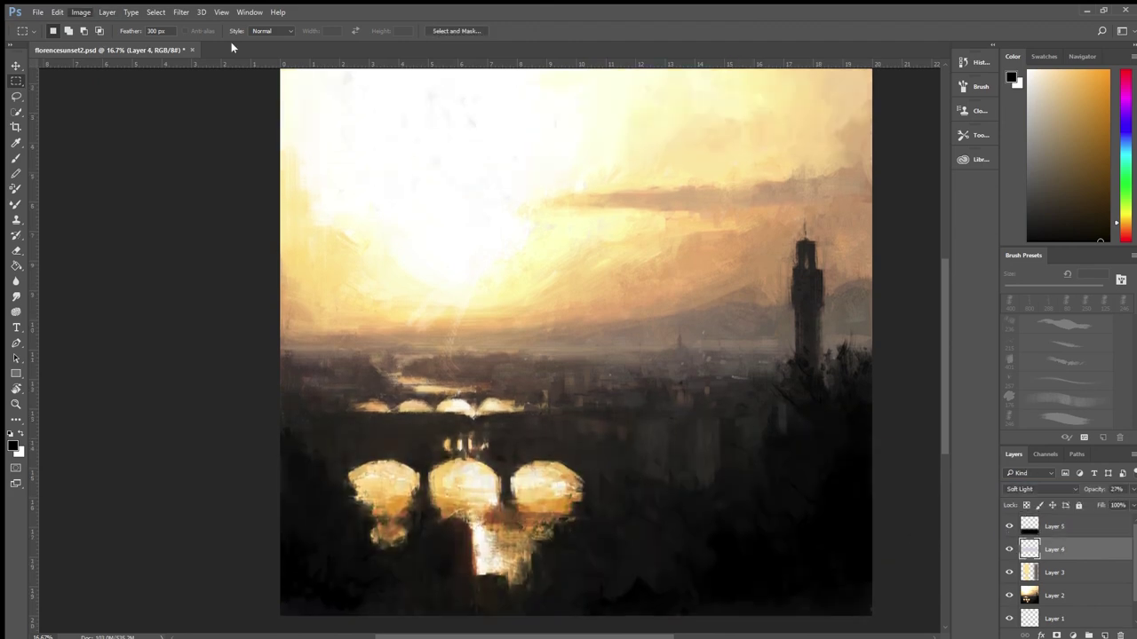
key(i)
key(m)
key(ctrl+shift+e)
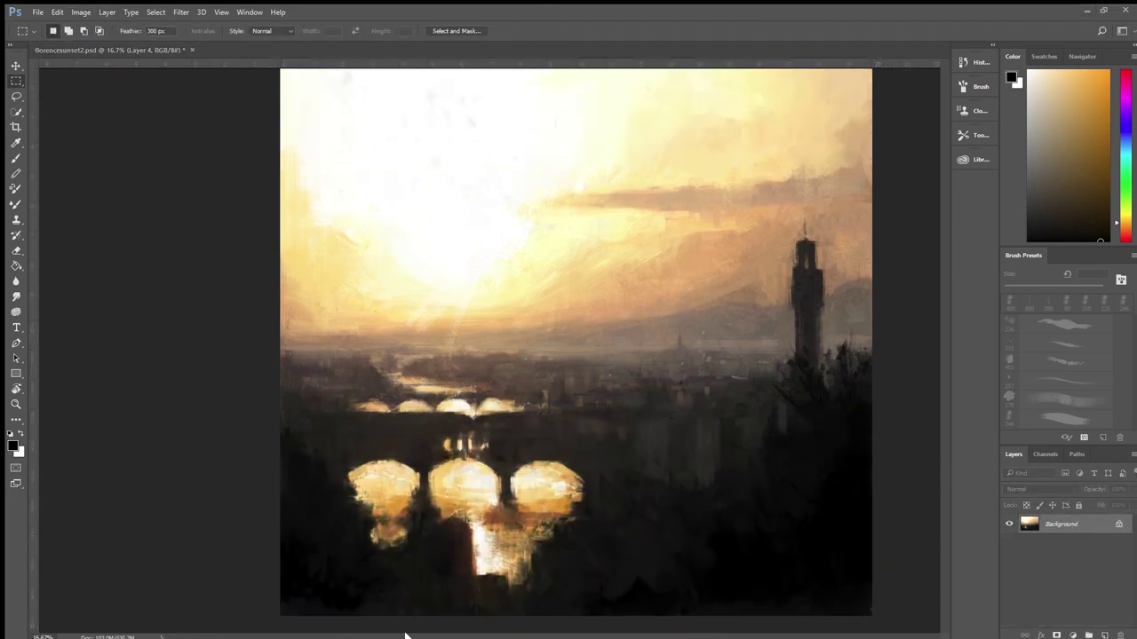
key(ctrl+z)
key(ctrl+z)
key(ctrl+z)
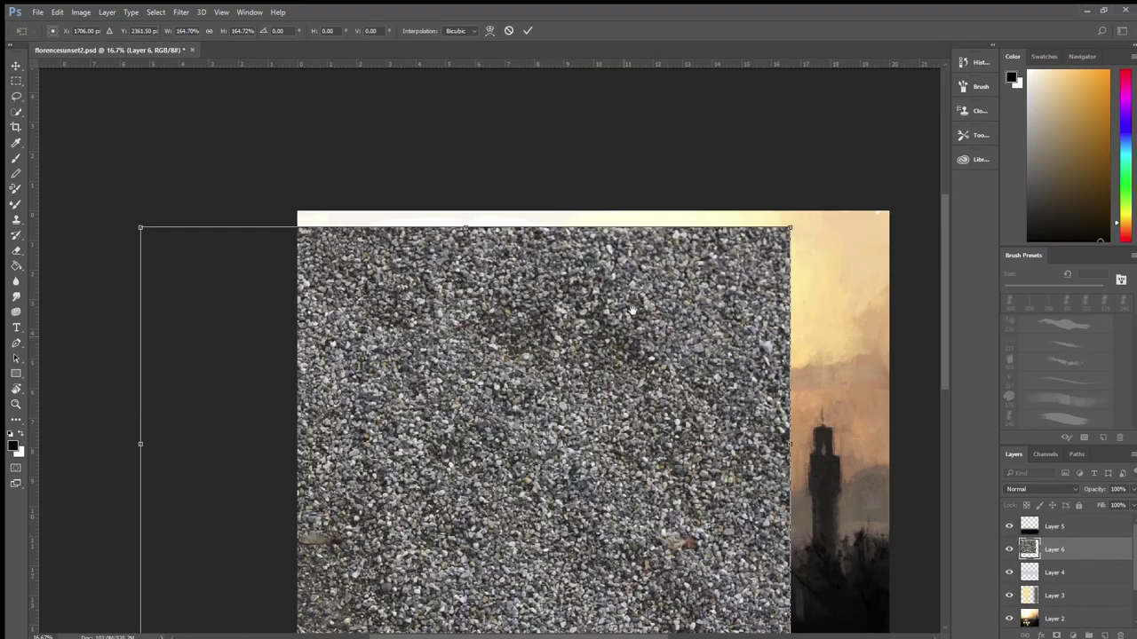
key(ctrl+f)
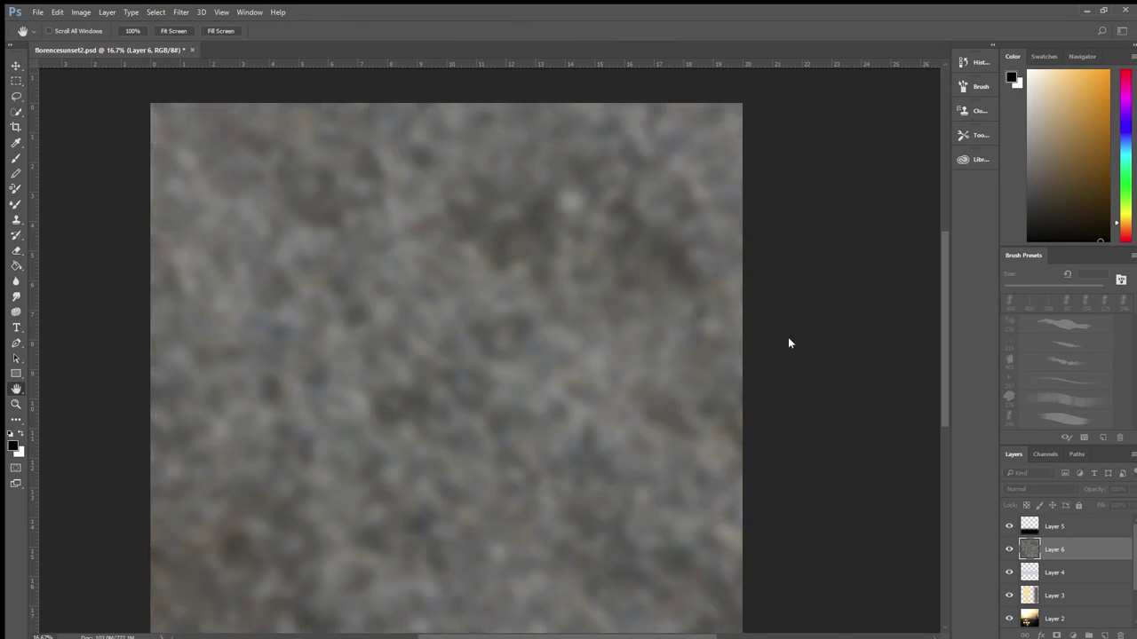